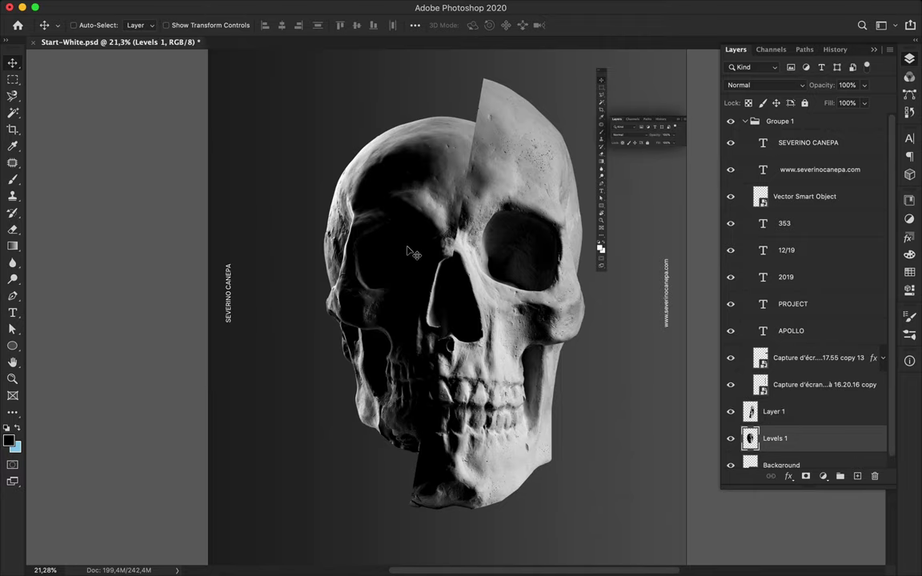
# - Try to copy the part of Levels 1 outside Layer 1's shape onto a new layer and shift it
pyautogui.keyDown('super'); pyautogui.click(750, 412); pyautogui.keyUp('super')
pyautogui.press('shift+super+i')
pyautogui.press('super+j')
pyautogui.moveTo(369, 287); pyautogui.dragTo(322, 262)
pyautogui.press('Delete')
# - Trace a Pen path along the skull's shaded cheek, eye socket and forehead, then copy the enclosed area of Levels 1 to a new layer
pyautogui.scroll(5, 409, 319)
pyautogui.press('p')
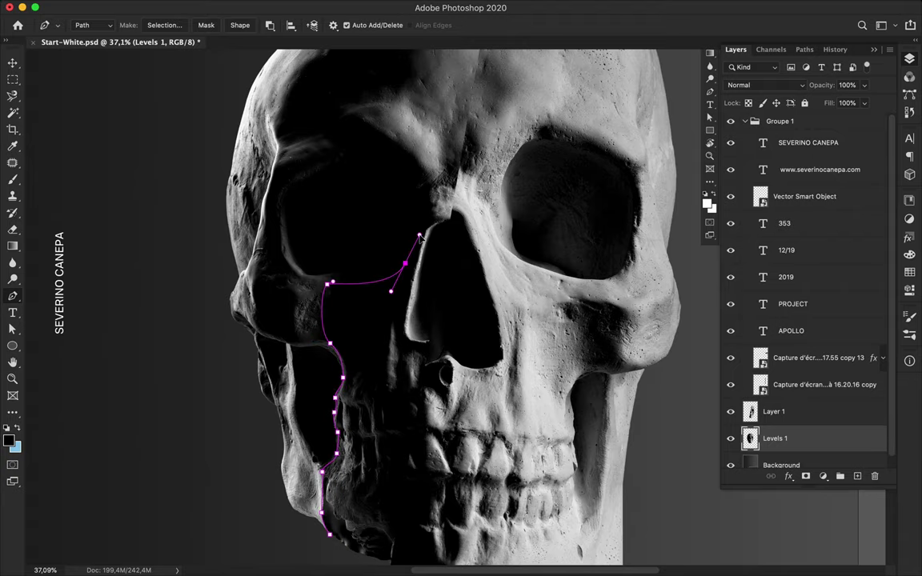
pyautogui.scroll(3, 376, 112)
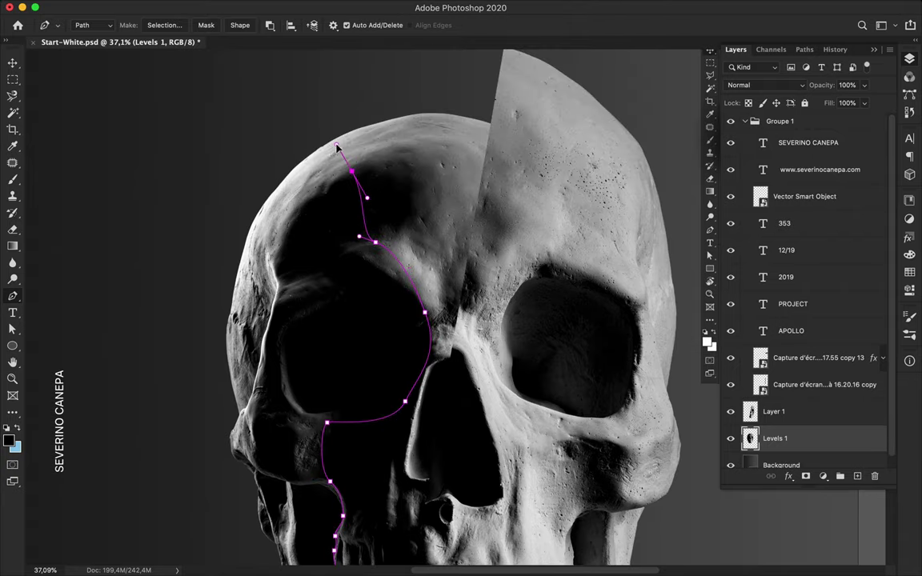
pyautogui.scroll(-6, 219, 190)
pyautogui.click(170, 28)
pyautogui.press('Return')
pyautogui.scroll(-3, 170, 29)
pyautogui.scroll(3, 171, 30)
pyautogui.press('super+j')
# - Enlarge the copied face piece and reposition it over the shaded side of the skull
pyautogui.press('v')
pyautogui.moveTo(378, 241); pyautogui.dragTo(326, 229)
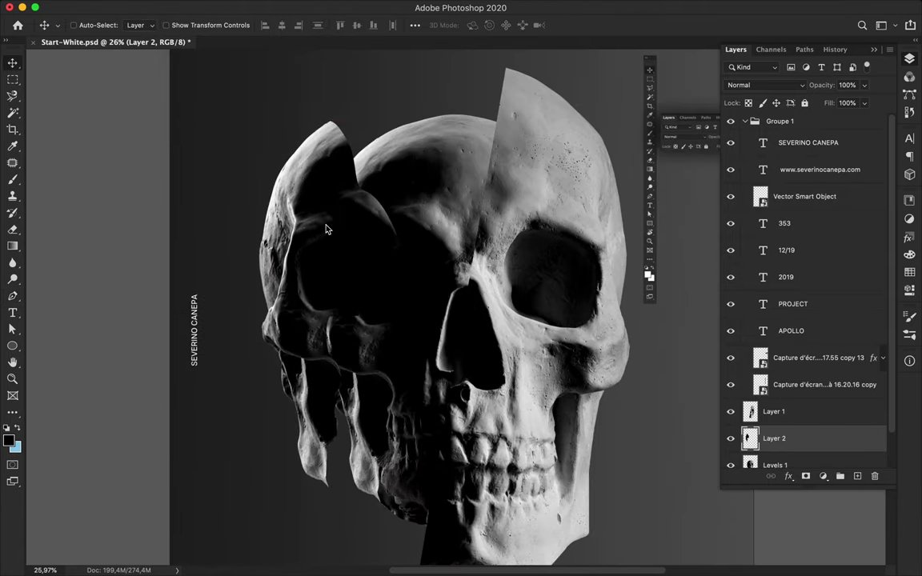
pyautogui.press('super+t')
pyautogui.moveTo(405, 307); pyautogui.dragTo(437, 308)
pyautogui.press('Return')
pyautogui.moveTo(322, 299); pyautogui.dragTo(331, 296)
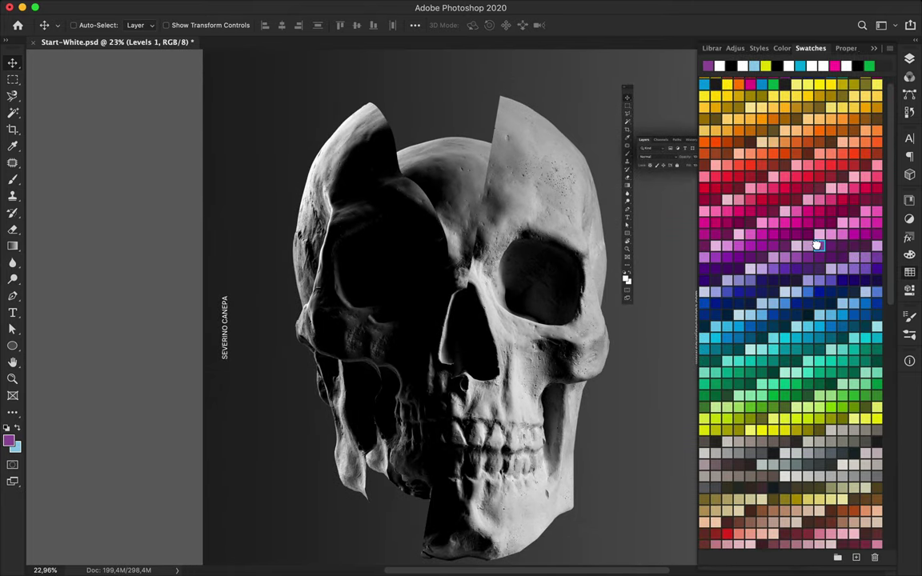
# - Draw a purple ellipse of about 4386 × 6095 px without stroke over the skull, directly above Levels 1
pyautogui.click(909, 58)
pyautogui.press('m')
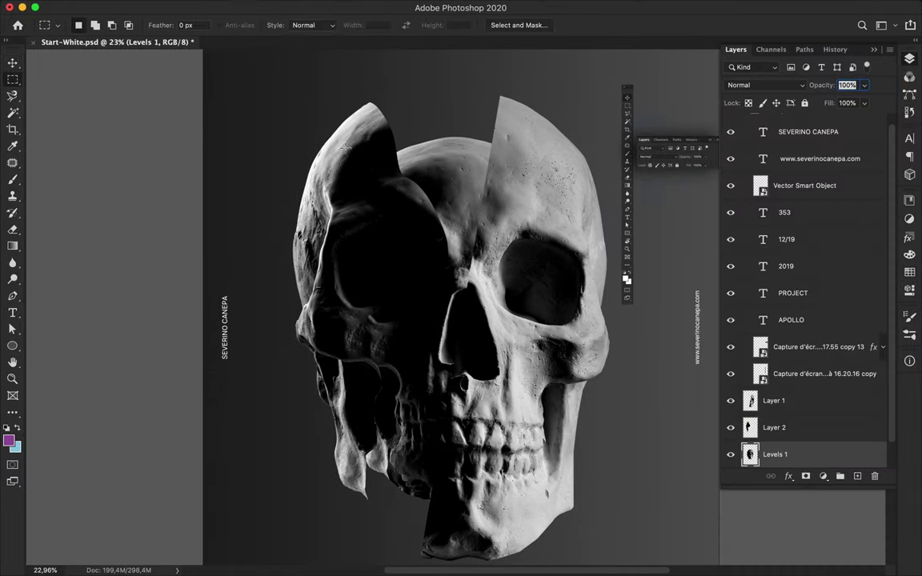
pyautogui.press('u')
pyautogui.click(185, 26)
pyautogui.click(139, 27)
pyautogui.click(60, 94)
pyautogui.moveTo(298, 103); pyautogui.dragTo(617, 551)
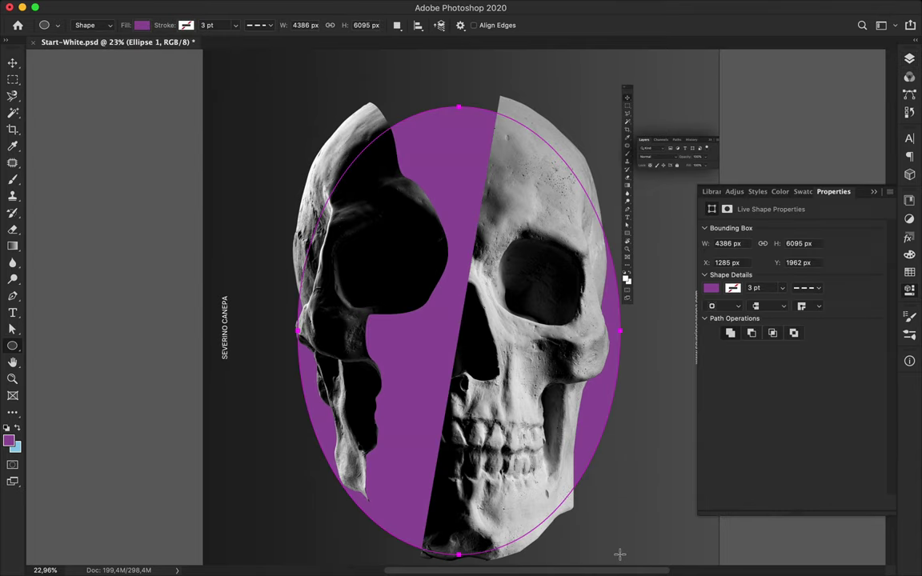
# - Clip the purple ellipse to Levels 1 and set its blend mode to Color Dodge
pyautogui.press('v')
pyautogui.keyDown('alt'); pyautogui.click(786, 411); pyautogui.keyUp('alt')
pyautogui.click(764, 85)
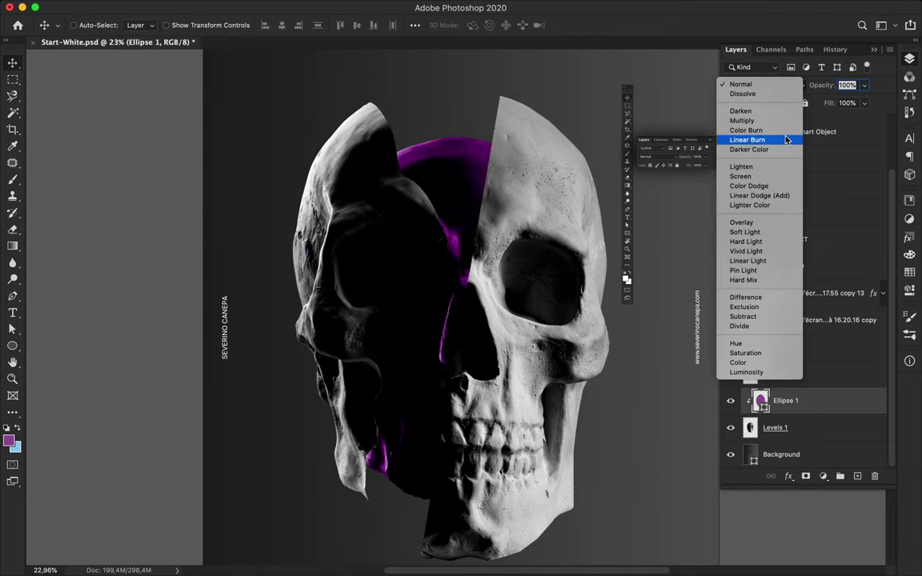
pyautogui.click(761, 185)
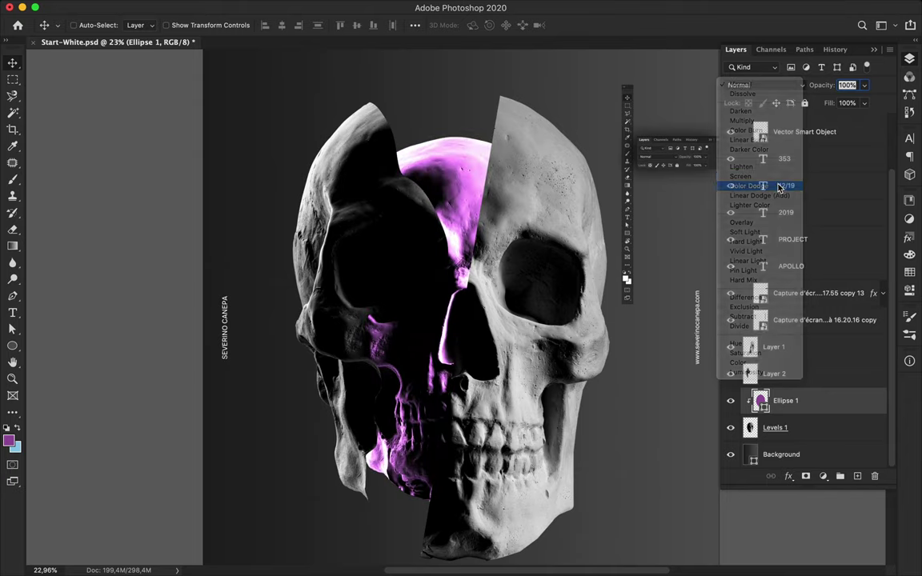
# - Duplicate the ellipse and Levels 1 layers above the originals and clip the ellipse copy to the Levels 1 copy
pyautogui.hotkey('ctrl', 'j')
pyautogui.keyDown('alt'); pyautogui.click(771, 413); pyautogui.keyUp('alt')
pyautogui.click(773, 85)
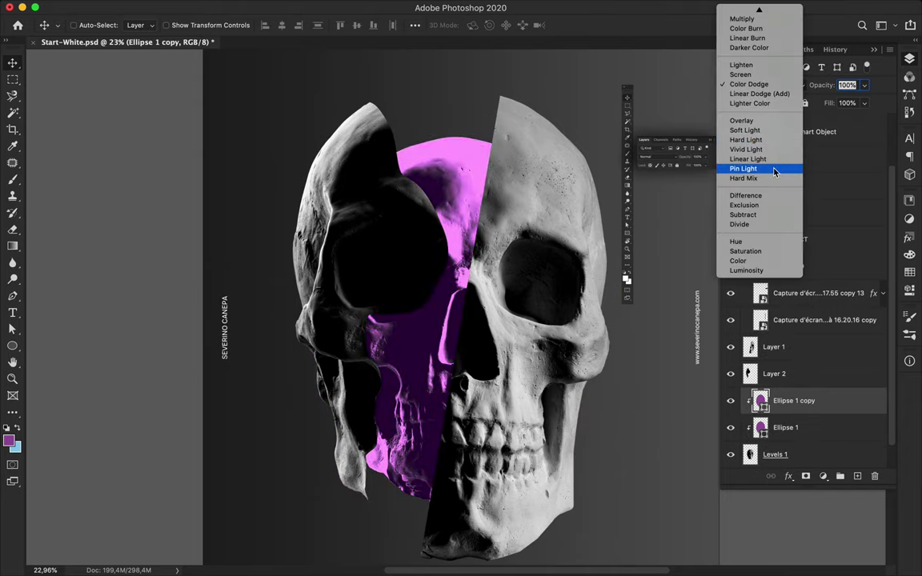
pyautogui.click(663, 149)
pyautogui.click(804, 455)
pyautogui.click(808, 404)
pyautogui.moveTo(811, 453); pyautogui.dragTo(794, 411)
pyautogui.keyDown('alt'); pyautogui.click(773, 413); pyautogui.keyUp('alt')
# - Apply a Gaussian Blur to the Levels 1 copy layer
pyautogui.click(300, 7)
pyautogui.moveTo(305, 159)
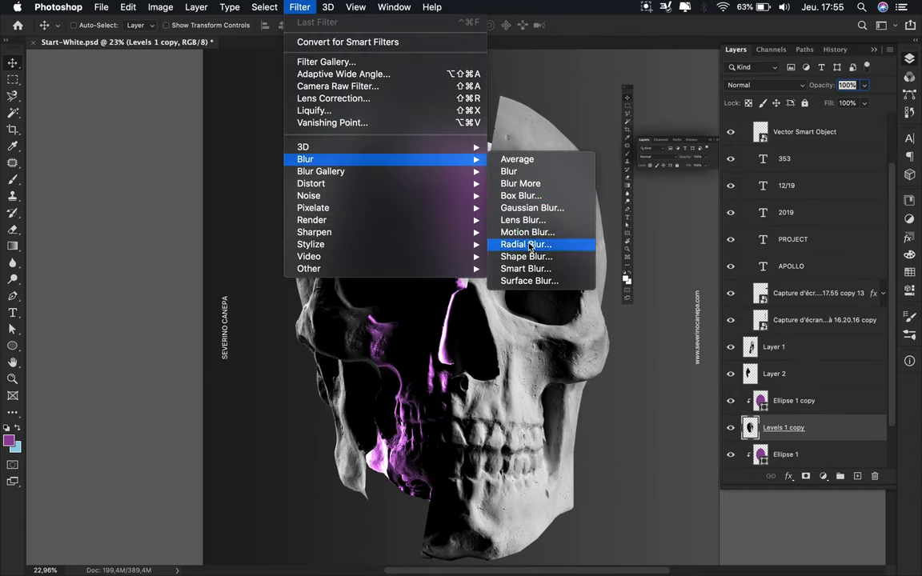
pyautogui.click(528, 207)
pyautogui.press('Return')
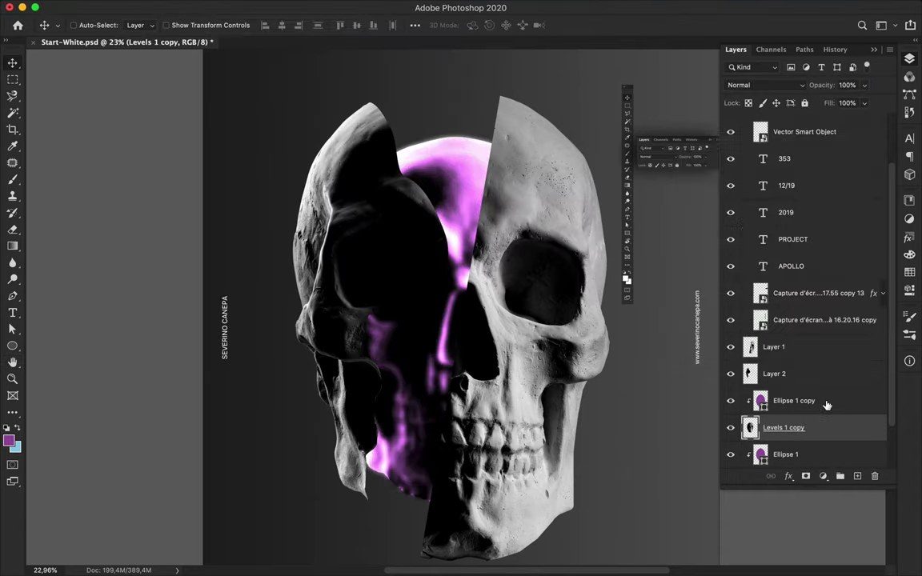
# - Set the Ellipse 1 copy and Levels 1 copy layers to Linear Dodge (Add), lowering the ellipse copy's fill to about 24%
pyautogui.click(805, 409)
pyautogui.click(764, 85)
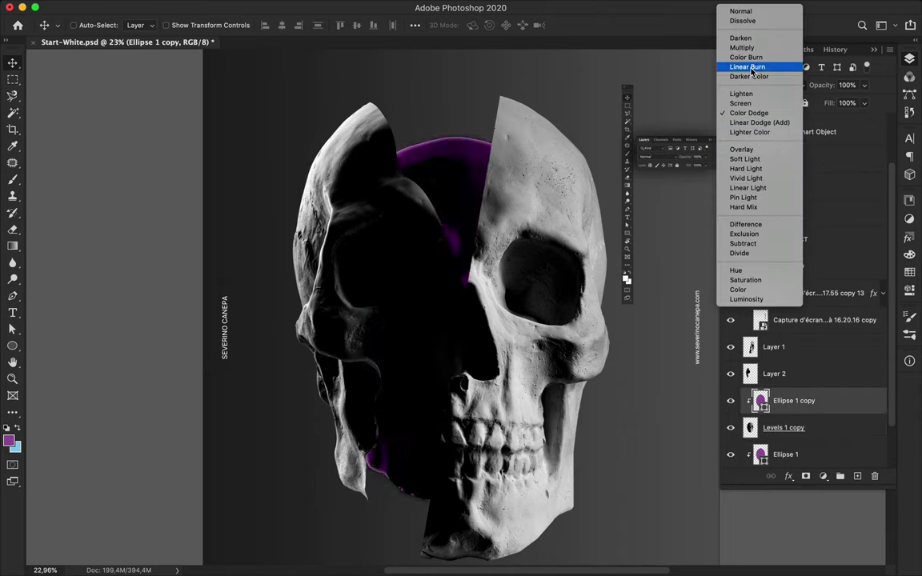
pyautogui.click(765, 122)
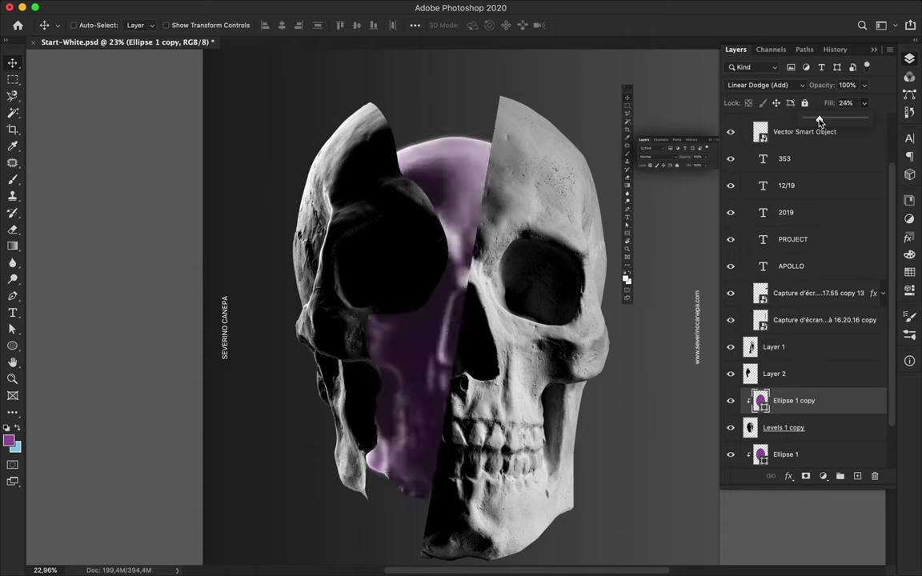
pyautogui.click(800, 427)
pyautogui.click(765, 85)
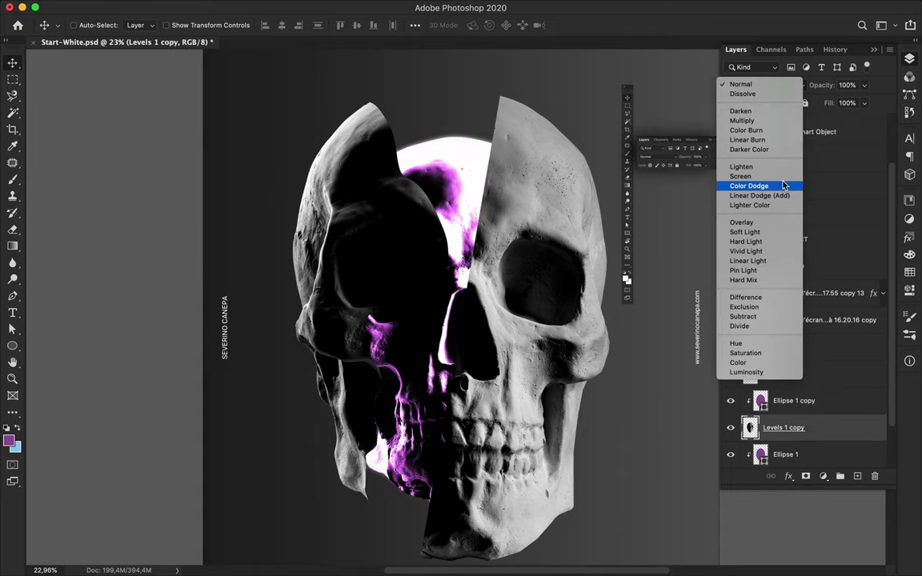
pyautogui.click(761, 195)
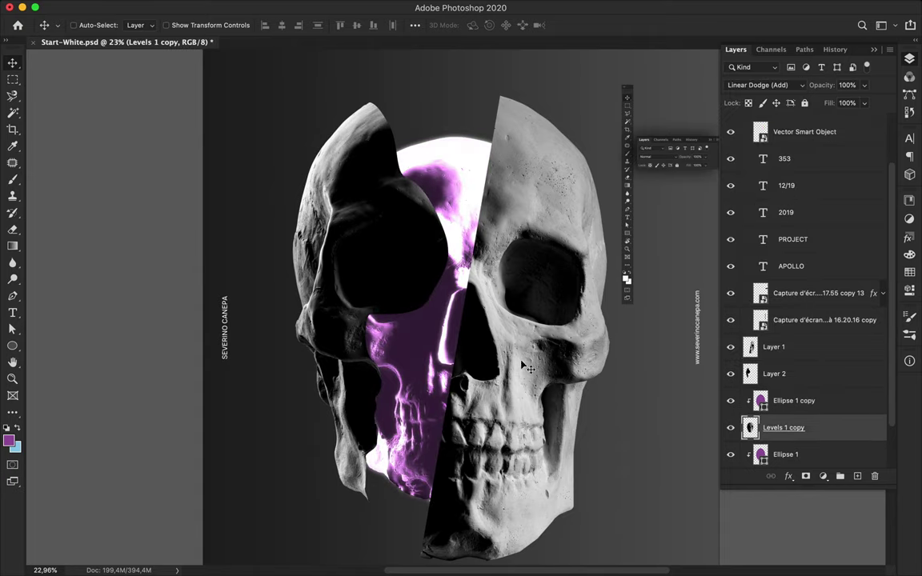
# - Group the Levels 1 and ellipse layers with their copies as "Back" and collapse Groupe 1
pyautogui.scroll(-3, 823, 400)
pyautogui.click(820, 428)
pyautogui.keyDown('shift'); pyautogui.click(816, 350); pyautogui.keyUp('shift')
pyautogui.press('super+g')
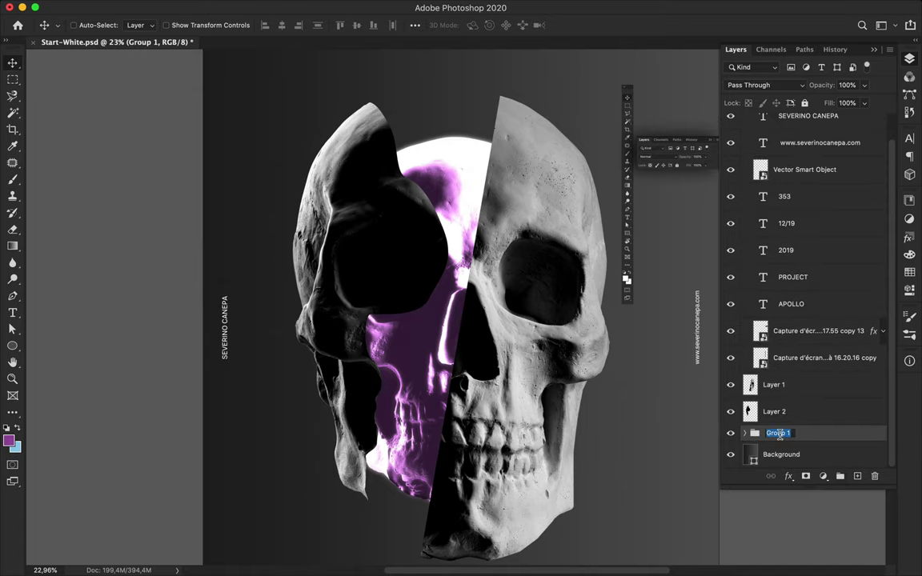
pyautogui.scroll(2, 761, 164)
pyautogui.click(745, 122)
pyautogui.scroll(3, 469, 238)
pyautogui.scroll(-3, 469, 238)
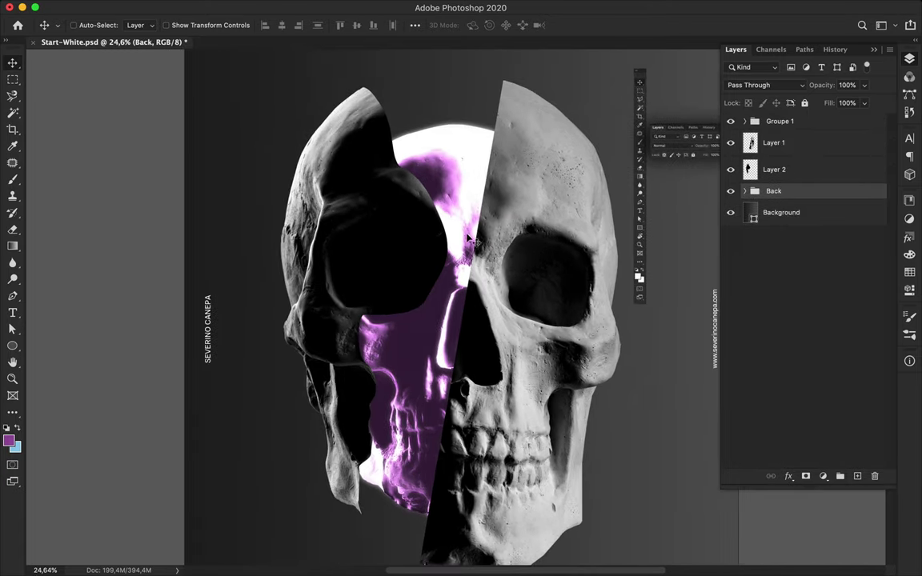
# - On a new layer clipped to Layer 1, paint purple along the bright half's cut edge with the 2227 px Arrondi flou brush
pyautogui.click(770, 142)
pyautogui.scroll(-1, 542, 368)
pyautogui.press('b')
pyautogui.click(89, 27)
pyautogui.click(77, 152)
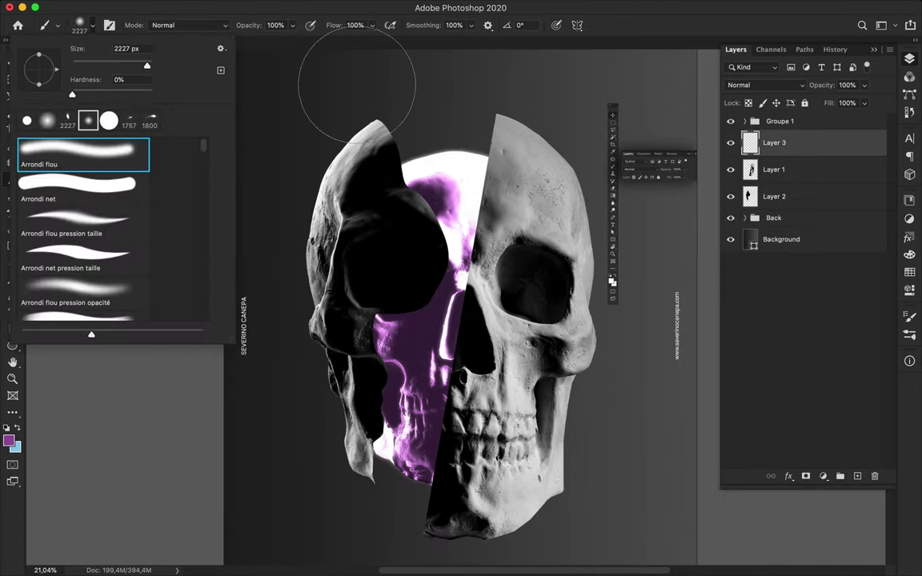
pyautogui.moveTo(444, 112)
pyautogui.mouseDown()
pyautogui.moveTo(432, 92)
pyautogui.moveTo(390, 227)
pyautogui.moveTo(381, 494)
pyautogui.moveTo(488, 122)
pyautogui.mouseUp()
pyautogui.keyDown('alt'); pyautogui.click(785, 156); pyautogui.keyUp('alt')
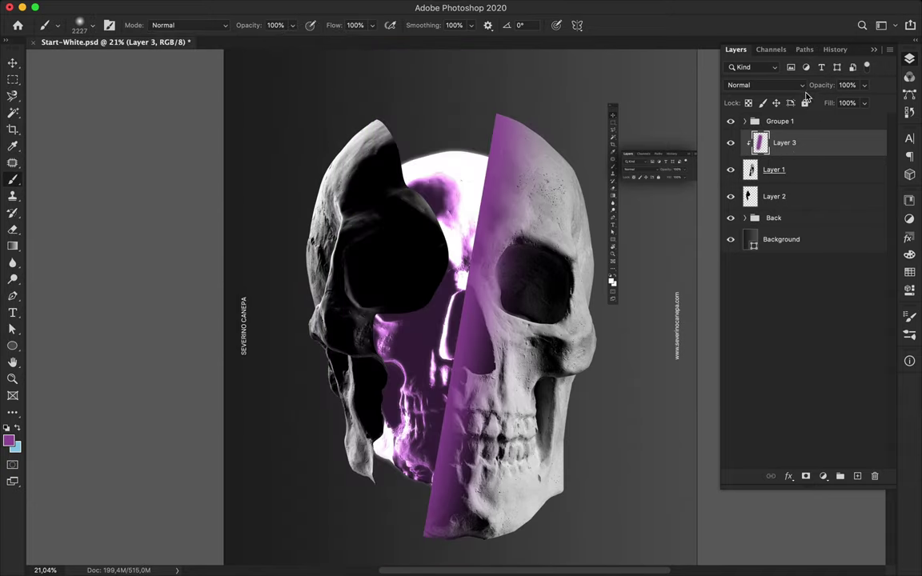
# - Set Layer 3 to Linear Dodge (Add) and shift its purple glow outward toward the cut edge
pyautogui.click(765, 85)
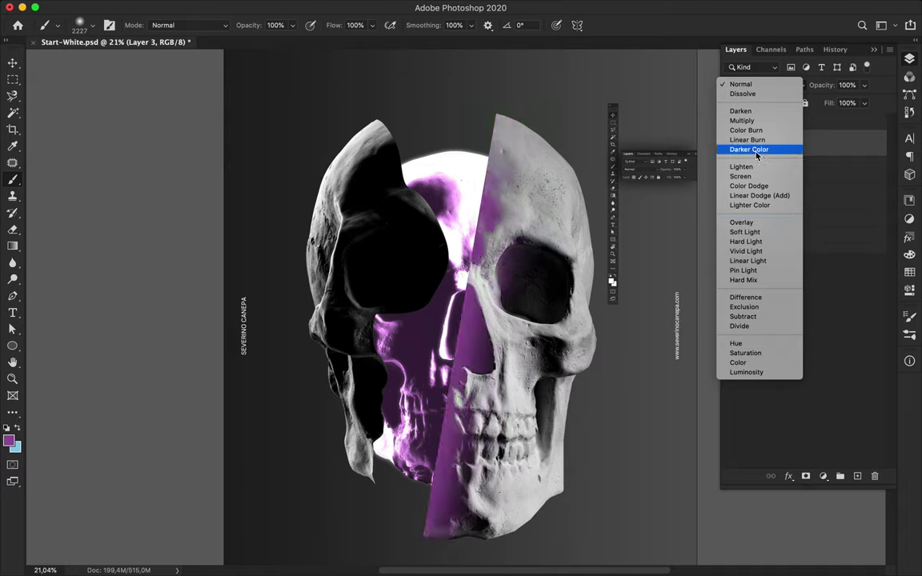
pyautogui.click(757, 196)
pyautogui.press('v')
pyautogui.moveTo(496, 288); pyautogui.dragTo(471, 283)
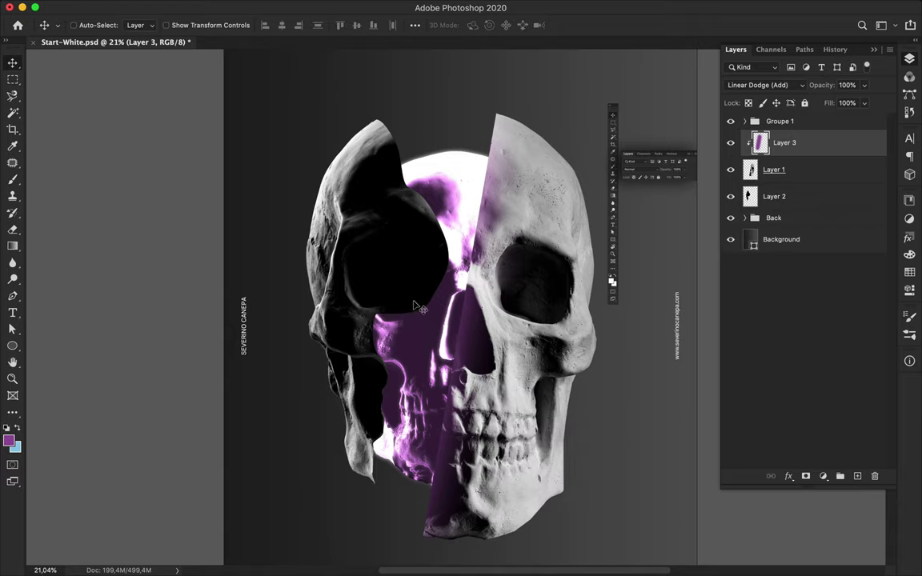
# - Paint a broad soft purple band down the middle of the skull and above its top on a new layer
pyautogui.press('b')
pyautogui.press('super+alt+shift+n')
pyautogui.moveTo(400, 488)
pyautogui.mouseDown()
pyautogui.moveTo(404, 456)
pyautogui.moveTo(430, 433)
pyautogui.moveTo(400, 416)
pyautogui.moveTo(414, 334)
pyautogui.moveTo(421, 355)
pyautogui.moveTo(421, 206)
pyautogui.moveTo(456, 136)
pyautogui.moveTo(500, 228)
pyautogui.mouseUp()
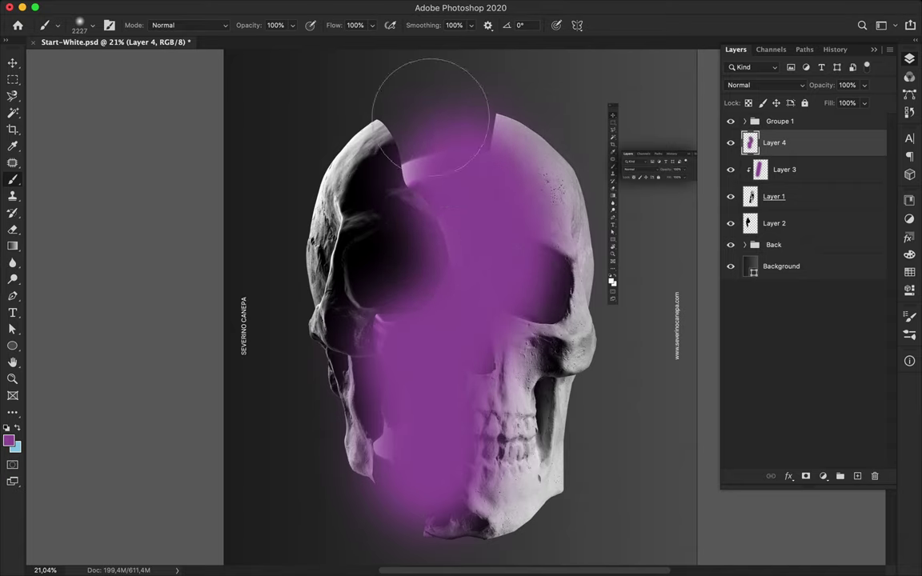
pyautogui.moveTo(433, 120); pyautogui.dragTo(435, 116)
pyautogui.moveTo(472, 191)
pyautogui.mouseDown()
pyautogui.moveTo(401, 93)
pyautogui.moveTo(376, 84)
pyautogui.mouseUp()
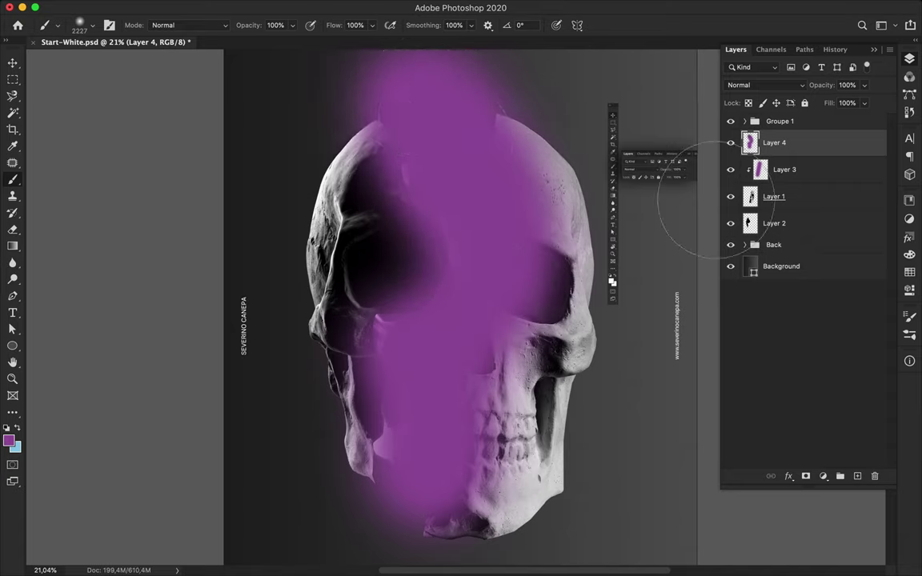
# - Place Layer 4 directly above Layer 2 as a clipping layer and set its blend mode to Screen
pyautogui.moveTo(797, 145); pyautogui.dragTo(800, 205)
pyautogui.keyDown('alt'); pyautogui.click(778, 208); pyautogui.keyUp('alt')
pyautogui.click(783, 85)
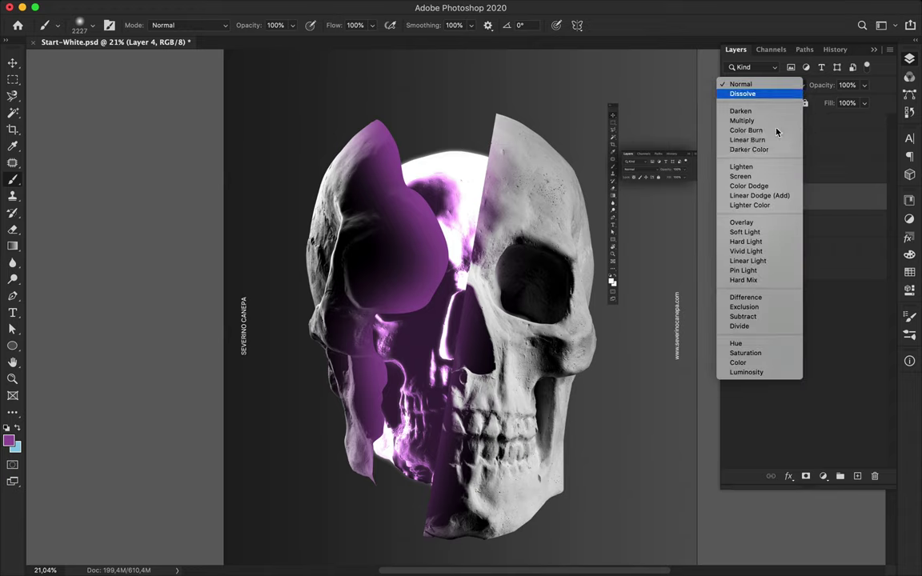
pyautogui.click(744, 176)
# - Reposition Layer 4's purple glow so it only tints the inner edge of the dark face piece
pyautogui.press('v')
pyautogui.moveTo(340, 279)
pyautogui.mouseDown()
pyautogui.moveTo(395, 283)
pyautogui.moveTo(404, 292)
pyautogui.mouseUp()
pyautogui.press('b')
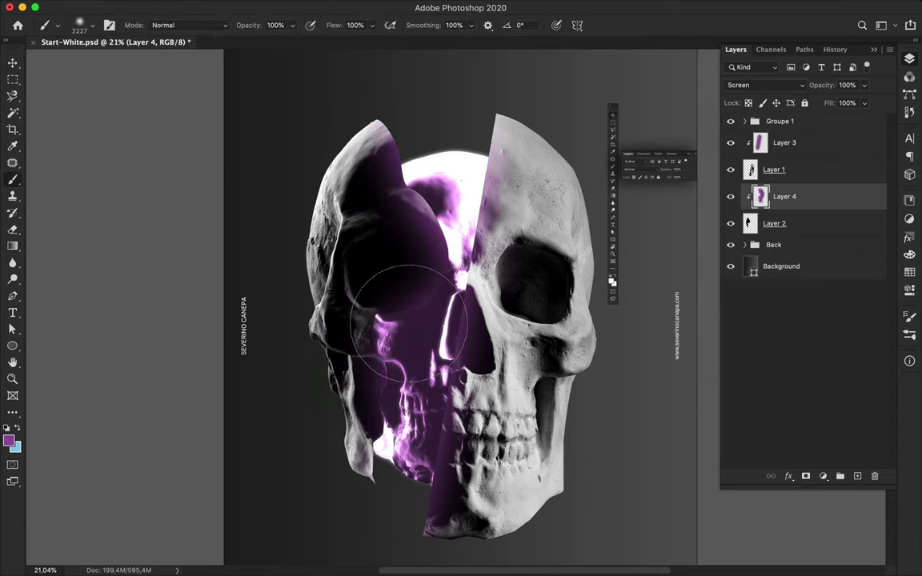
pyautogui.press('v')
pyautogui.moveTo(381, 357); pyautogui.dragTo(390, 360)
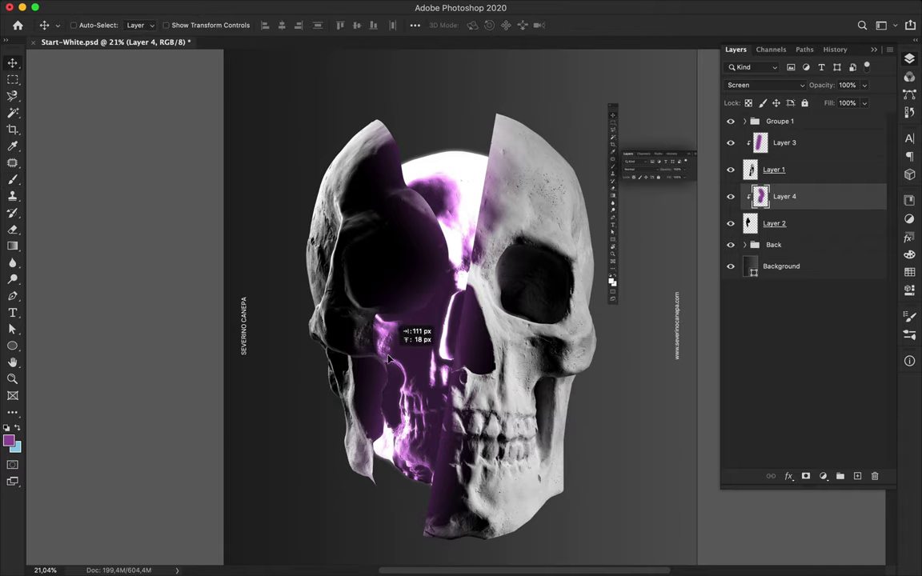
# - Duplicate the toolbar screenshot into the gap between the skull pieces and place the copy beneath Layer 1
pyautogui.scroll(2, 494, 220)
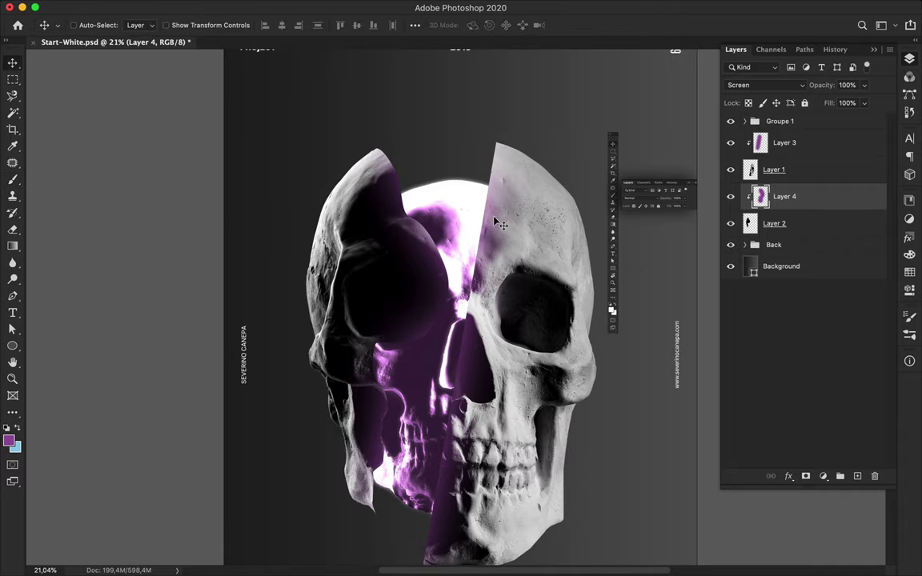
pyautogui.press('super+minus')
pyautogui.scroll(2, 484, 268)
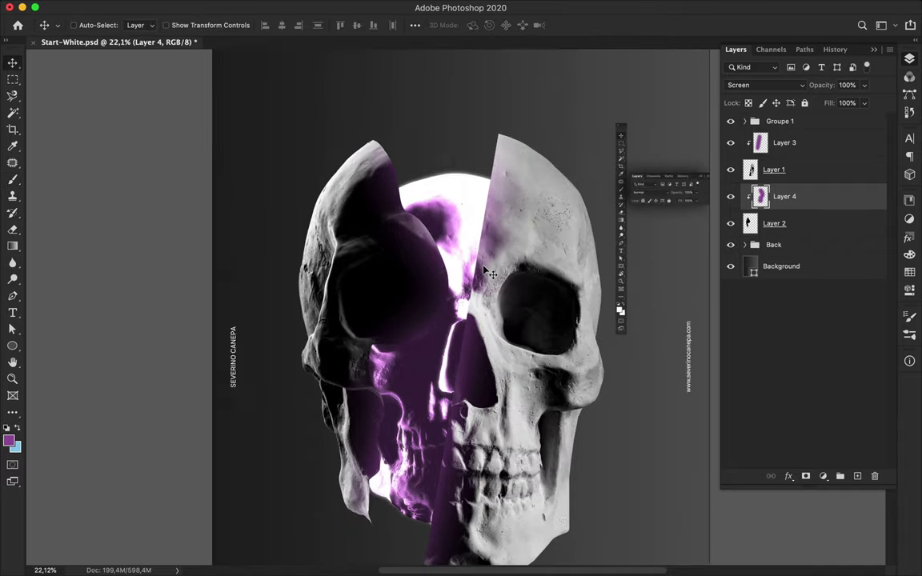
pyautogui.keyDown('super'); pyautogui.click(614, 254); pyautogui.keyUp('super')
pyautogui.moveTo(613, 254); pyautogui.dragTo(478, 260)
pyautogui.scroll(-4, 791, 287)
pyautogui.moveTo(792, 287); pyautogui.dragTo(781, 370)
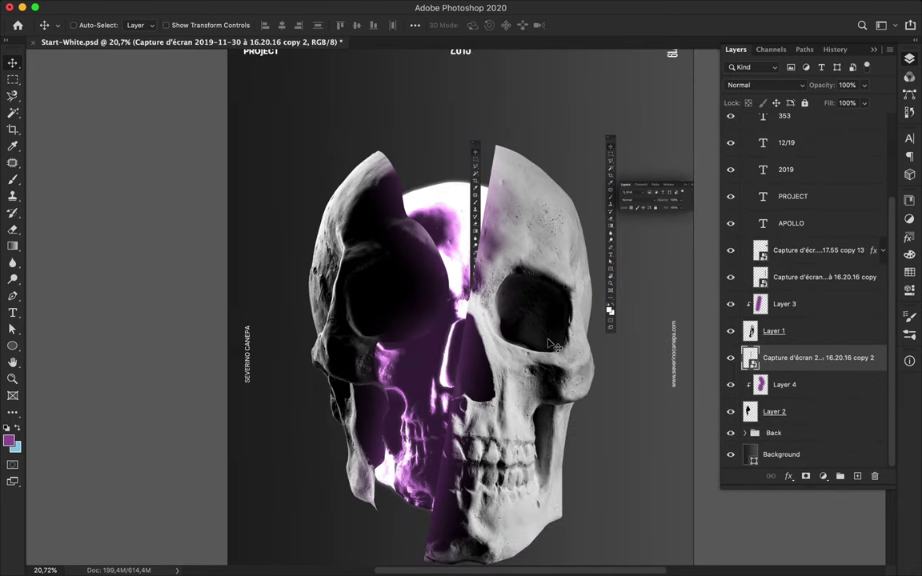
# - Paint soft purple over the toolbar copy on a new layer clipped to it and set that layer to Linear Dodge (Add)
pyautogui.press('b')
pyautogui.press('super+alt+shift+n')
pyautogui.moveTo(417, 233)
pyautogui.mouseDown()
pyautogui.moveTo(446, 248)
pyautogui.moveTo(465, 255)
pyautogui.moveTo(489, 321)
pyautogui.moveTo(436, 197)
pyautogui.mouseUp()
pyautogui.press('v')
pyautogui.click(767, 85)
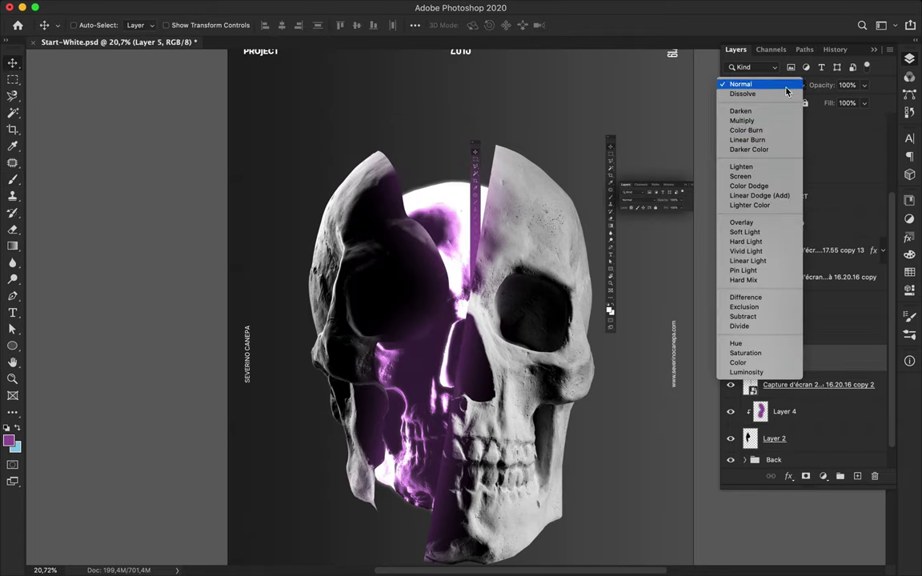
pyautogui.click(784, 197)
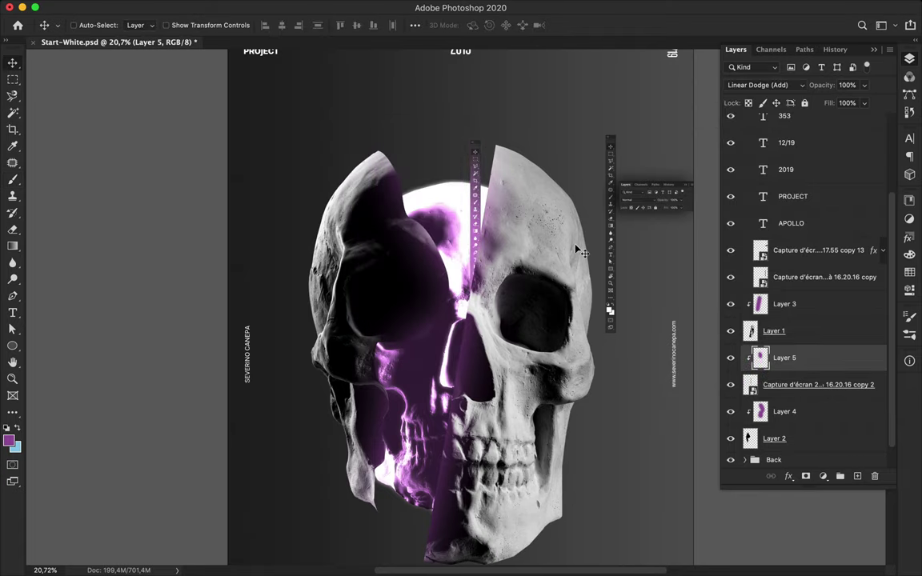
# - Move the original toolbar screenshot lower beside the skull, and place the Layers panel screenshot over the purple jaw, beneath Layer 2
pyautogui.moveTo(625, 273); pyautogui.dragTo(631, 364)
pyautogui.moveTo(654, 205); pyautogui.dragTo(397, 451)
pyautogui.moveTo(789, 256); pyautogui.dragTo(794, 419)
# - Paint purple over the Layers panel screenshot on a new layer clipped to it and set that layer to Linear Dodge (Add)
pyautogui.press('b')
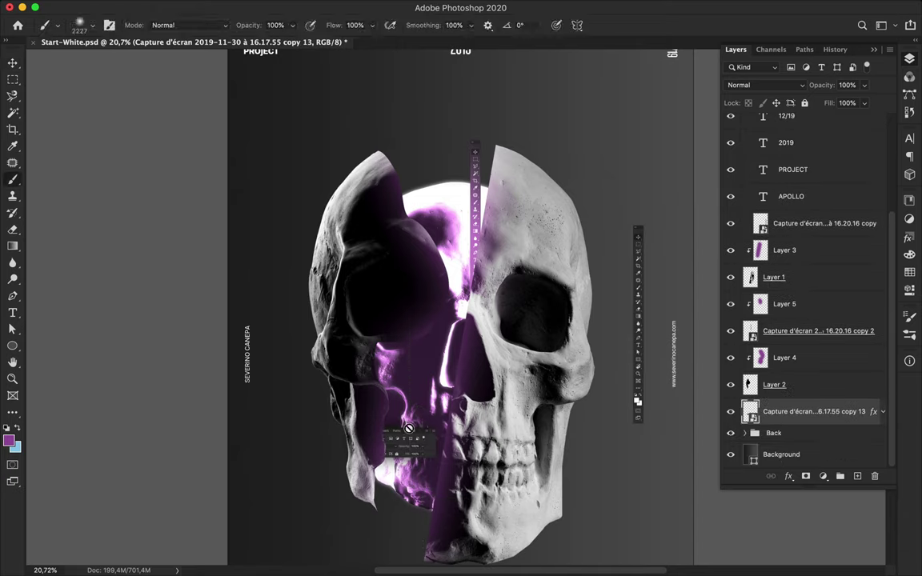
pyautogui.press('super+alt+shift+n')
pyautogui.moveTo(432, 345)
pyautogui.mouseDown()
pyautogui.moveTo(385, 353)
pyautogui.moveTo(321, 448)
pyautogui.mouseUp()
pyautogui.press('v')
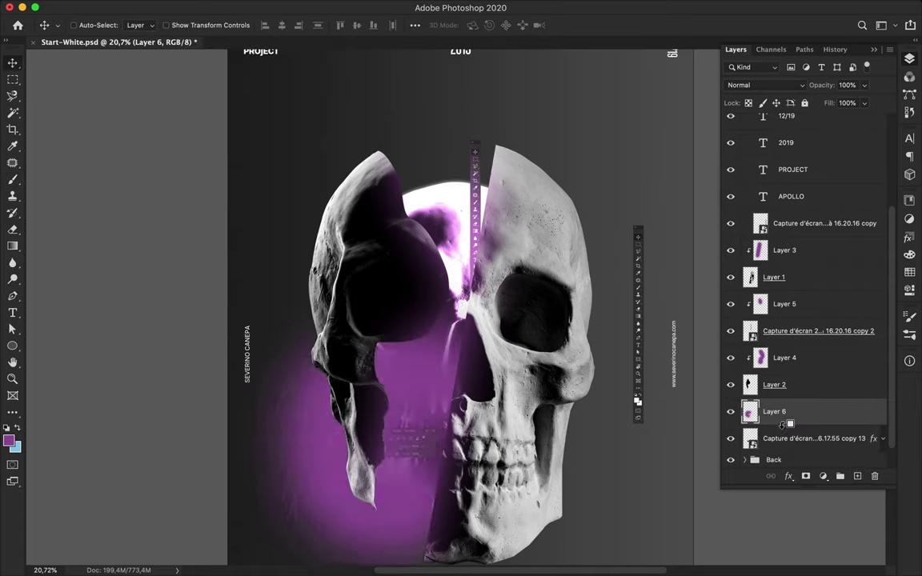
pyautogui.press('super+alt+g')
pyautogui.click(756, 85)
pyautogui.click(762, 196)
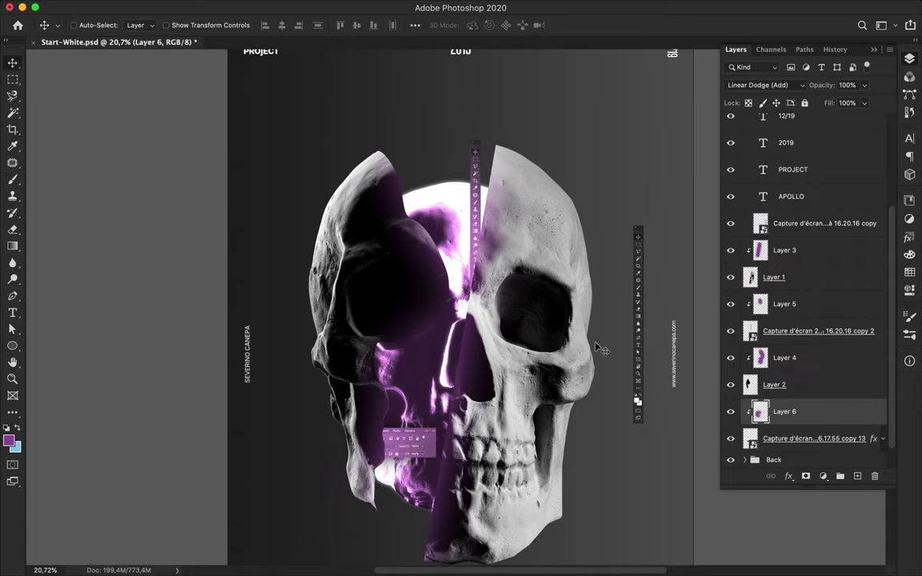
# - Move the original toolbar screenshot over the right jaw, and transform the purple toolbar copy together with Layer 5 slightly higher in the gap
pyautogui.moveTo(638, 319); pyautogui.dragTo(528, 483)
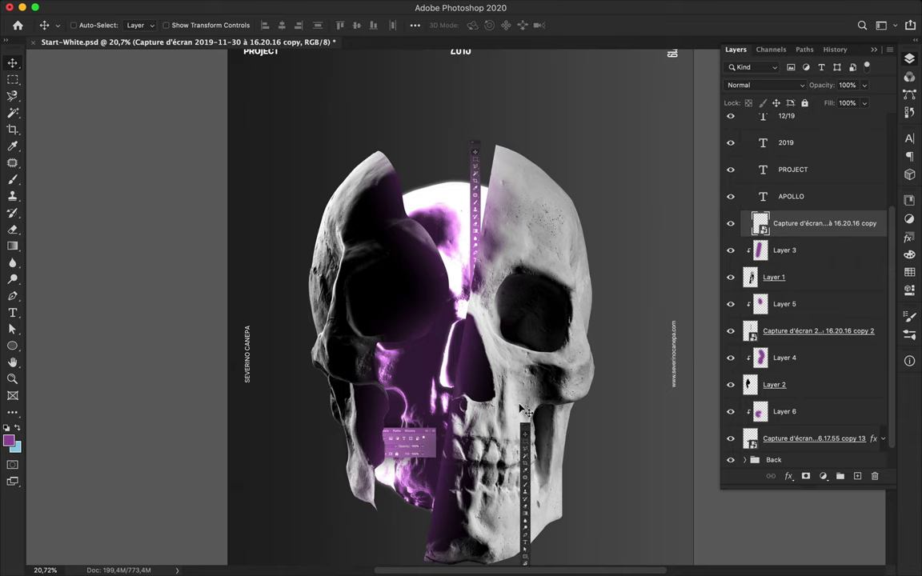
pyautogui.keyDown('super'); pyautogui.click(479, 160); pyautogui.keyUp('super')
pyautogui.keyDown('shift'); pyautogui.click(781, 333); pyautogui.keyUp('shift')
pyautogui.press('super+t')
pyautogui.moveTo(310, 89); pyautogui.dragTo(339, 126)
pyautogui.moveTo(487, 202); pyautogui.dragTo(481, 147)
pyautogui.press('Return')
pyautogui.scroll(-3, 556, 162)
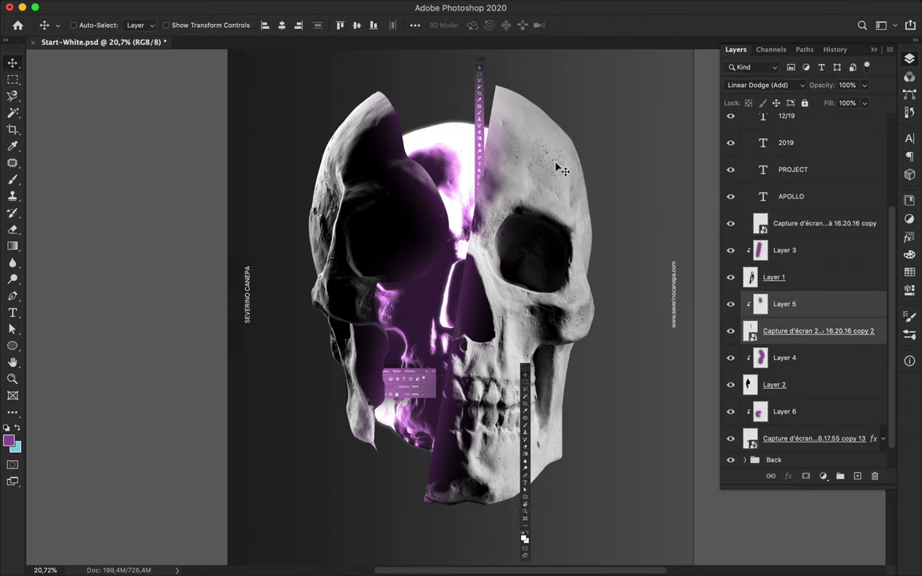
pyautogui.scroll(3, 563, 238)
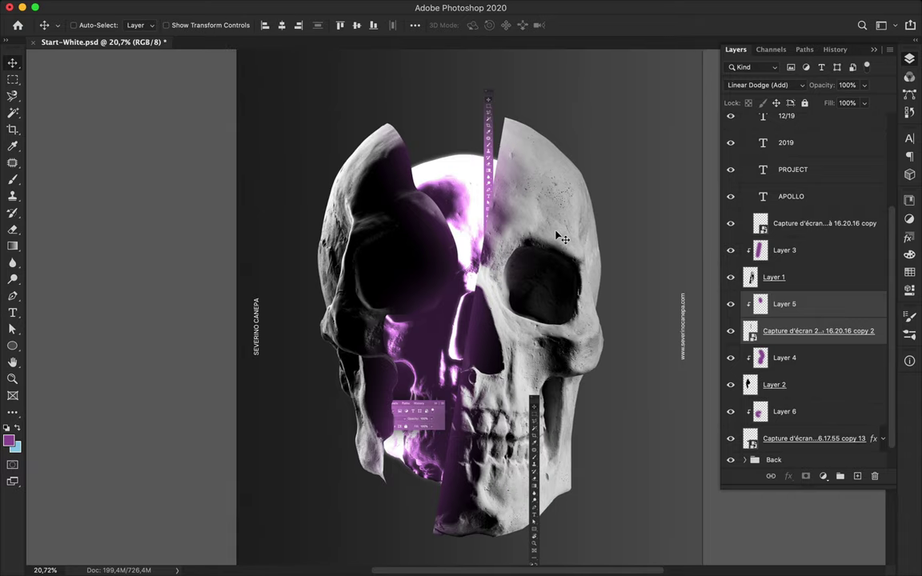
# - Duplicate the Layers panel screenshot, place the copy above Layer 3 and offset it up and left of the purple one
pyautogui.keyDown('super'); pyautogui.click(435, 414); pyautogui.keyUp('super')
pyautogui.moveTo(804, 440); pyautogui.dragTo(782, 237)
pyautogui.moveTo(397, 423); pyautogui.dragTo(367, 407)
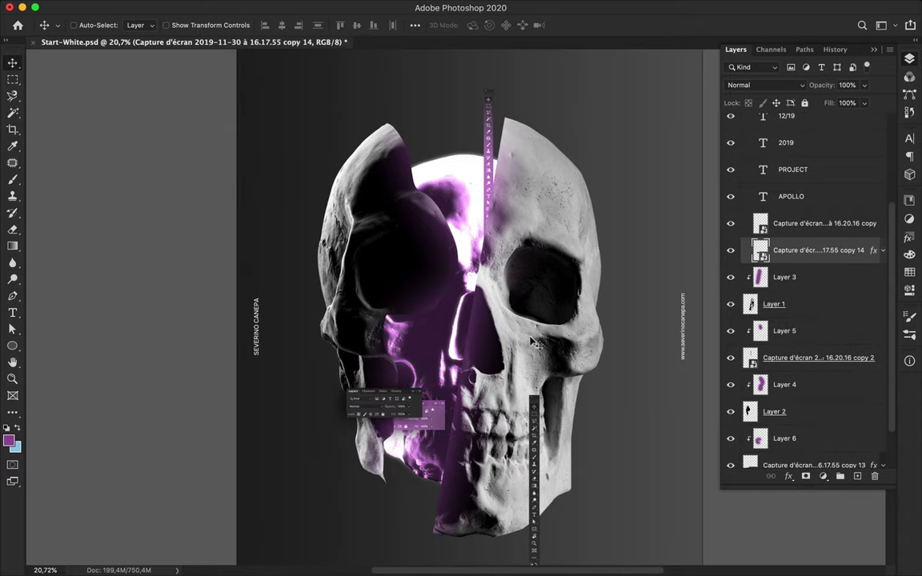
# - Outline the lower right jaw of Layer 1 with the Pen tool, copy it to a new layer and stack it above the toolbar screenshot
pyautogui.scroll(3, 532, 343)
pyautogui.scroll(-4, 528, 360)
pyautogui.keyDown('super'); pyautogui.click(510, 412); pyautogui.keyUp('super')
pyautogui.press('p')
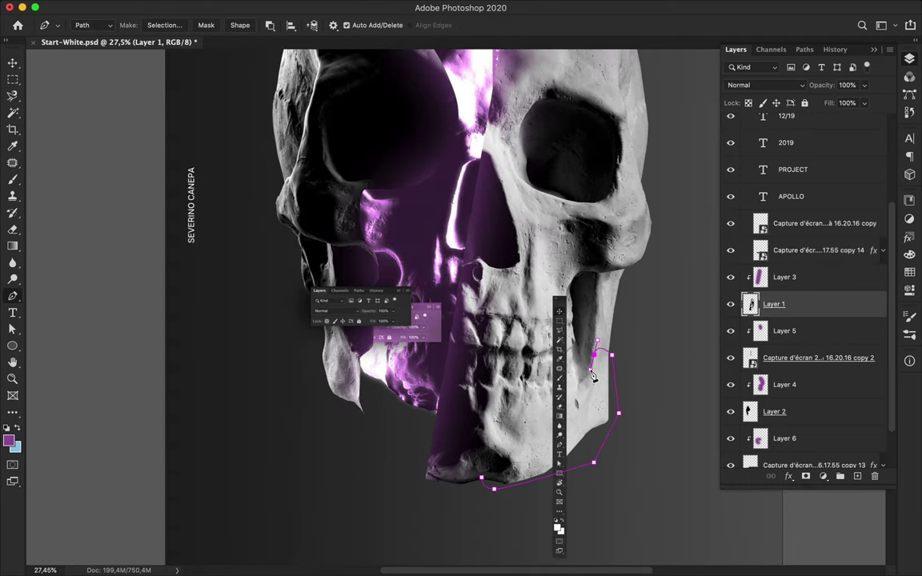
pyautogui.press('super+Return')
pyautogui.press('super+j')
pyautogui.press('v')
pyautogui.moveTo(793, 304); pyautogui.dragTo(824, 210)
pyautogui.moveTo(525, 448); pyautogui.dragTo(524, 452)
pyautogui.scroll(1, 593, 430)
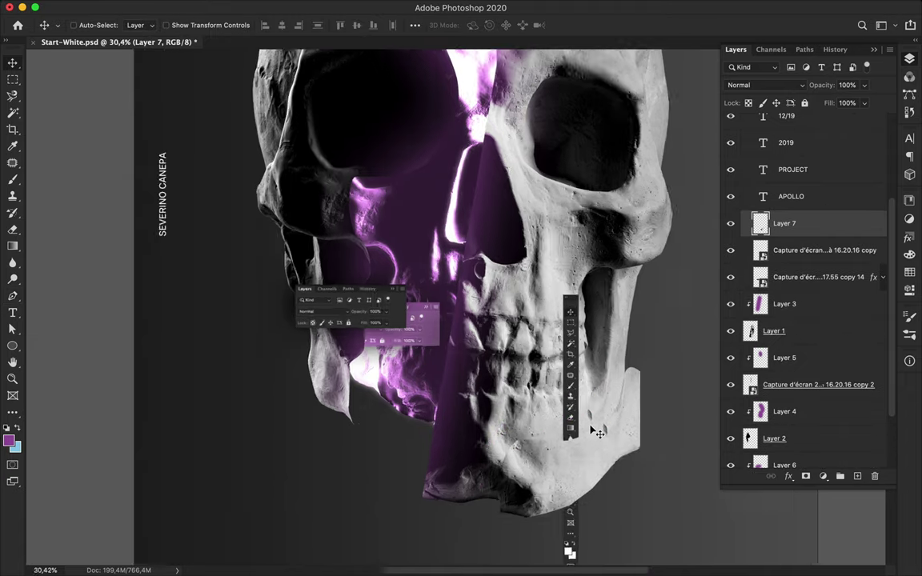
# - Retouch the duplicated small hole near the inner edge of the copied jaw piece with the Clone Stamp
pyautogui.scroll(5, 597, 432)
pyautogui.press('s')
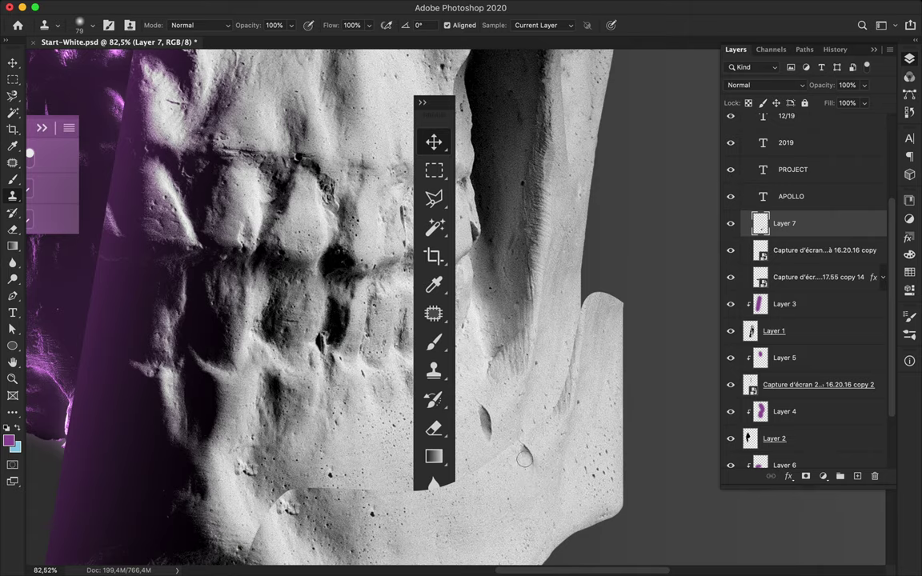
pyautogui.press('v')
pyautogui.scroll(-7, 496, 497)
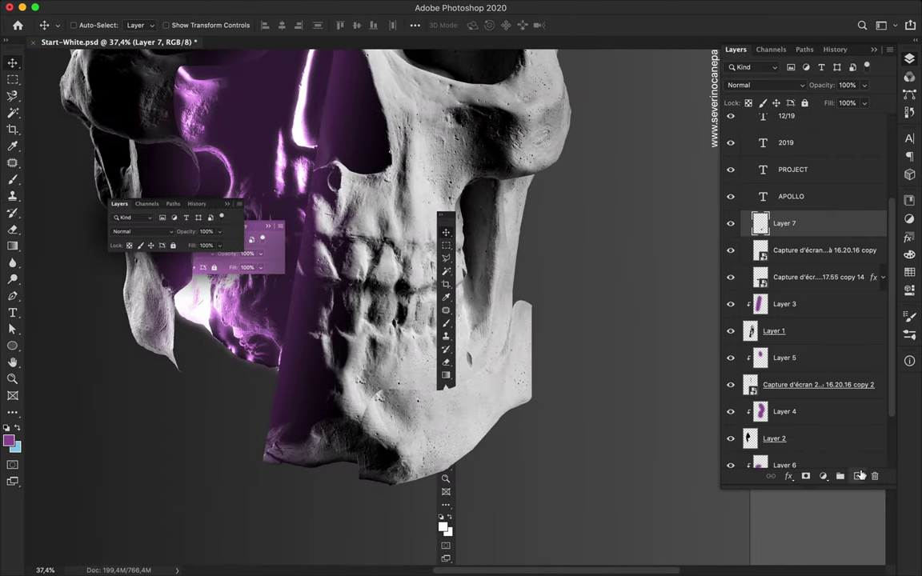
# - Fill the jaw piece's silhouette with black on a new layer to make a shadow shape, and clear the selection
pyautogui.click(860, 476)
pyautogui.keyDown('super'); pyautogui.click(763, 253); pyautogui.keyUp('super')
pyautogui.press('i')
pyautogui.click(16, 446)
pyautogui.press('Escape')
pyautogui.press('b')
pyautogui.click(8, 439)
pyautogui.moveTo(522, 364)
pyautogui.mouseDown()
pyautogui.moveTo(474, 458)
pyautogui.moveTo(418, 429)
pyautogui.moveTo(546, 277)
pyautogui.mouseUp()
pyautogui.press('Return')
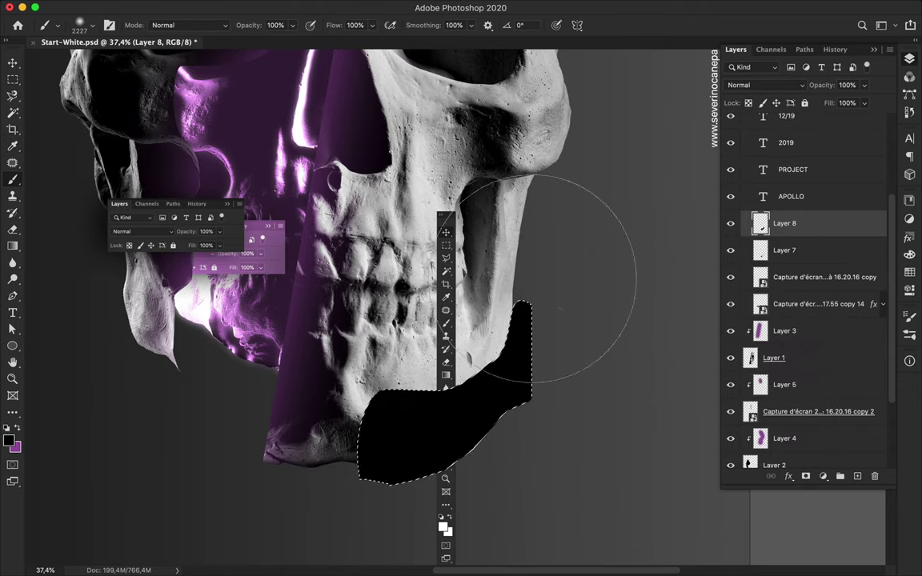
pyautogui.press('super+d')
pyautogui.press('v')
pyautogui.click(300, 7)
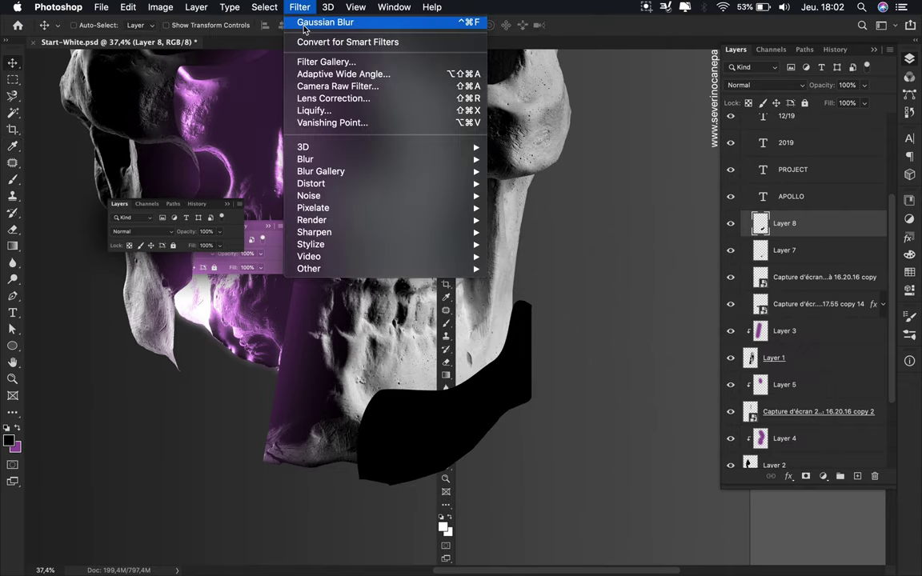
pyautogui.click(304, 27)
pyautogui.moveTo(461, 410); pyautogui.dragTo(452, 403)
pyautogui.press('super+z')
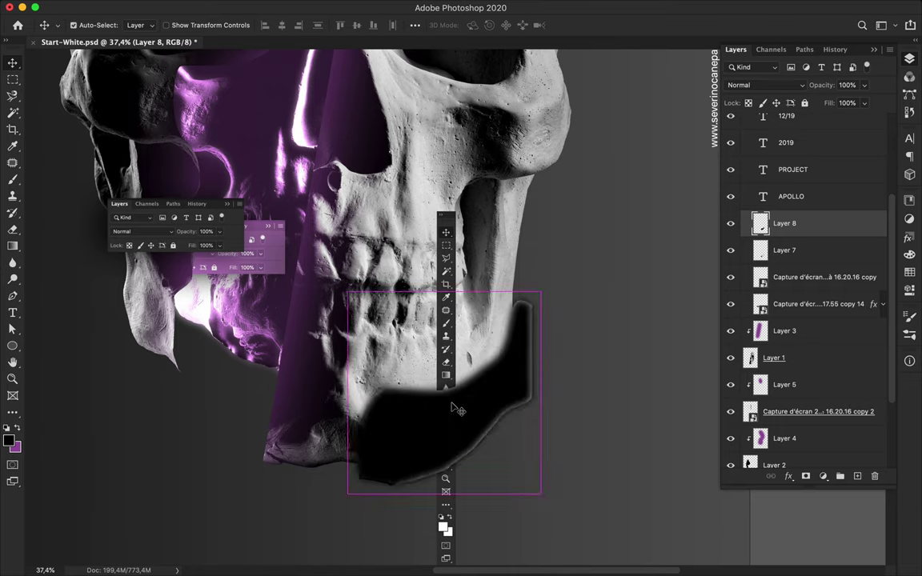
# - Soften the black jaw shape with a Gaussian Blur radius above 38.8 pixels and shift it slightly up and left
pyautogui.click(300, 7)
pyautogui.moveTo(329, 154)
pyautogui.click(516, 218)
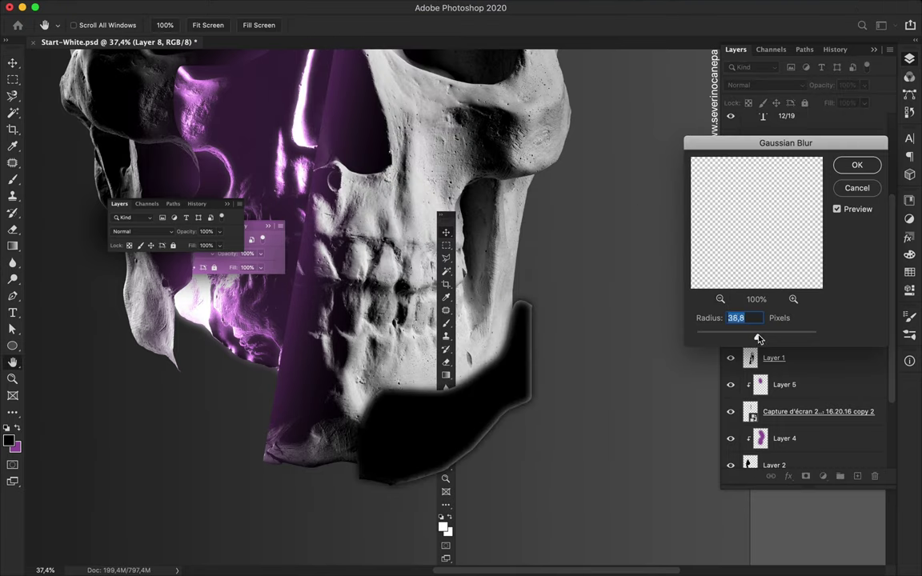
pyautogui.moveTo(758, 338); pyautogui.dragTo(767, 338)
pyautogui.press('Return')
pyautogui.moveTo(485, 419); pyautogui.dragTo(473, 406)
# - Set the jaw shadow's fill to 82% and move its layer directly above Layer 1, clipped to it
pyautogui.moveTo(801, 225); pyautogui.dragTo(803, 275)
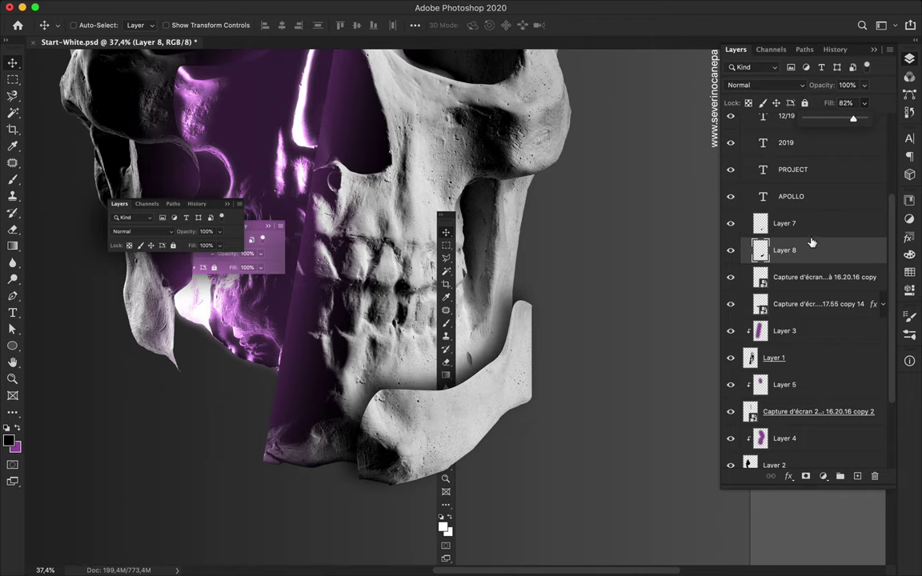
pyautogui.moveTo(811, 254); pyautogui.dragTo(792, 238)
pyautogui.scroll(-3, 481, 323)
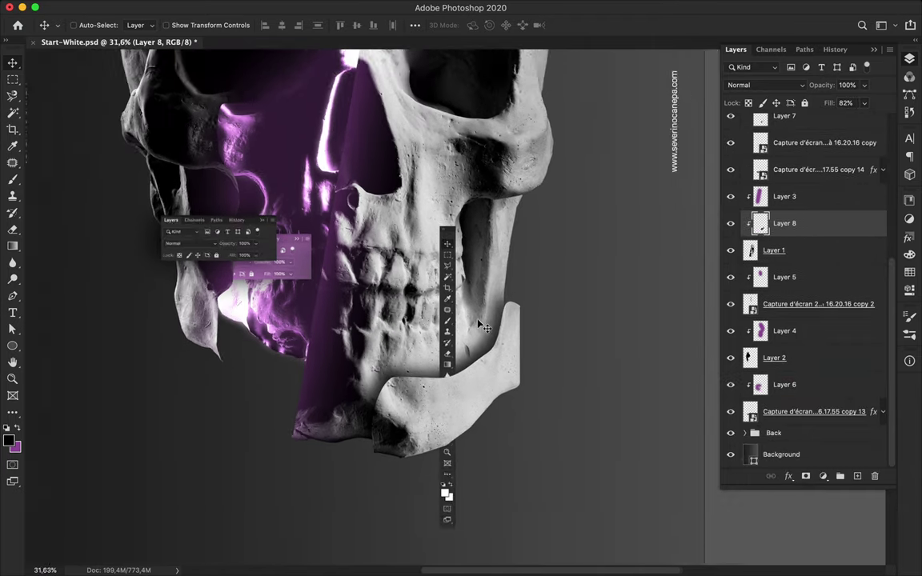
# - Fill the toolbar screenshot's silhouette with black on a new layer above it, and clear the selection
pyautogui.scroll(2, 481, 323)
pyautogui.click(450, 365)
pyautogui.click(857, 476)
pyautogui.keyDown('super'); pyautogui.click(761, 169); pyautogui.keyUp('super')
pyautogui.scroll(-3, 480, 256)
pyautogui.press('b')
pyautogui.moveTo(462, 243); pyautogui.dragTo(448, 513)
pyautogui.press('m')
pyautogui.press('super+d')
pyautogui.press('v')
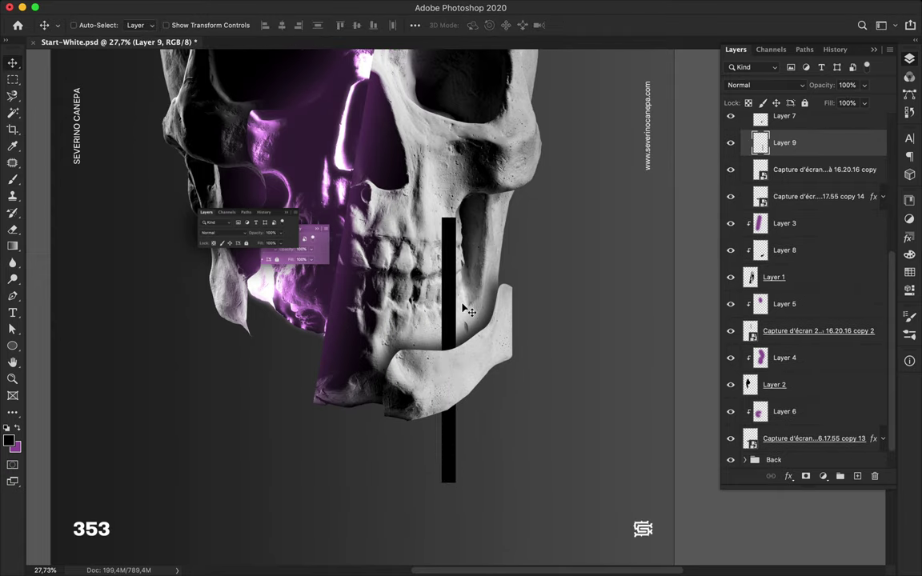
# - Reapply the last Gaussian Blur to the black toolbar shape and move it directly above Layer 1 as a clipped shadow
pyautogui.click(302, 6)
pyautogui.click(304, 23)
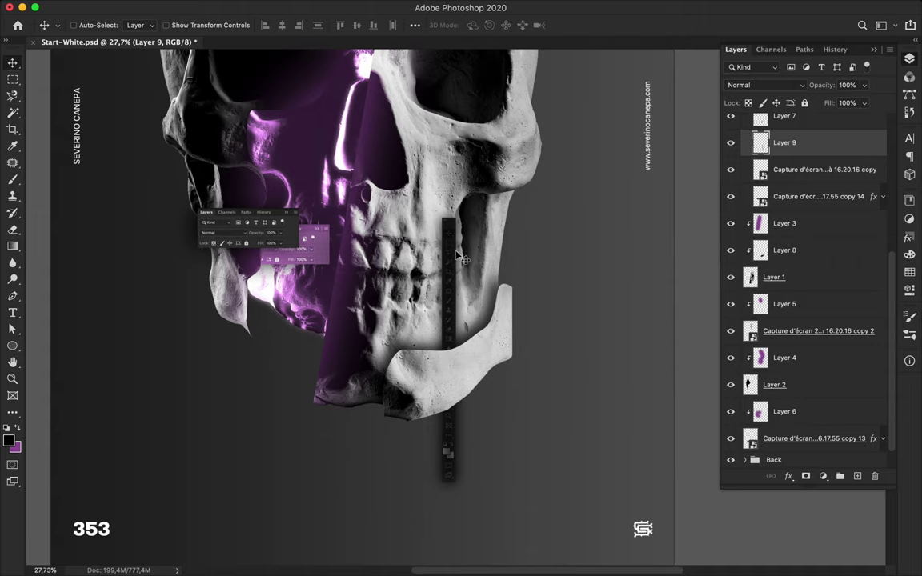
pyautogui.scroll(-2, 802, 162)
pyautogui.moveTo(801, 122); pyautogui.dragTo(789, 240)
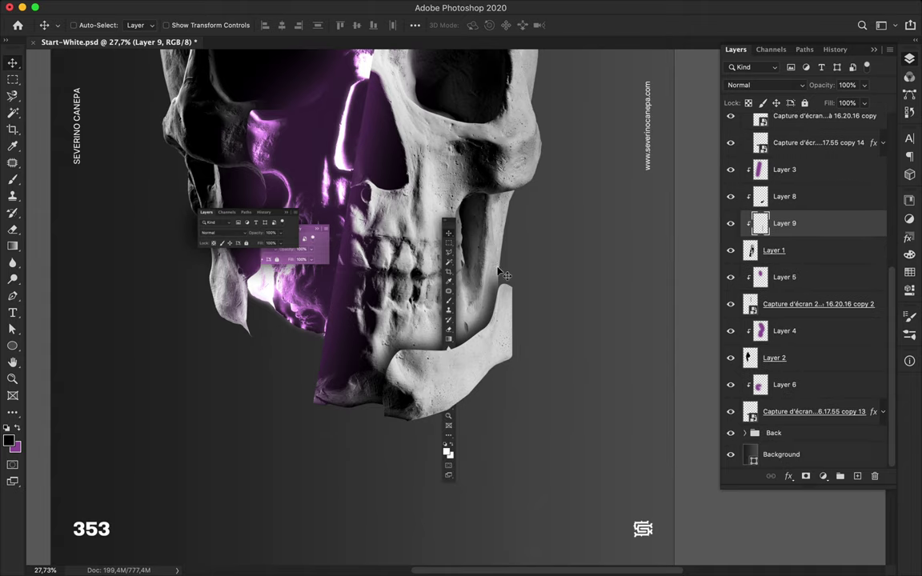
# - Shift the toolbar shadow to the left and warp it into an uneven shape that follows the teeth
pyautogui.scroll(4, 504, 274)
pyautogui.moveTo(460, 272); pyautogui.dragTo(424, 267)
pyautogui.hotkey('ctrl', 't')
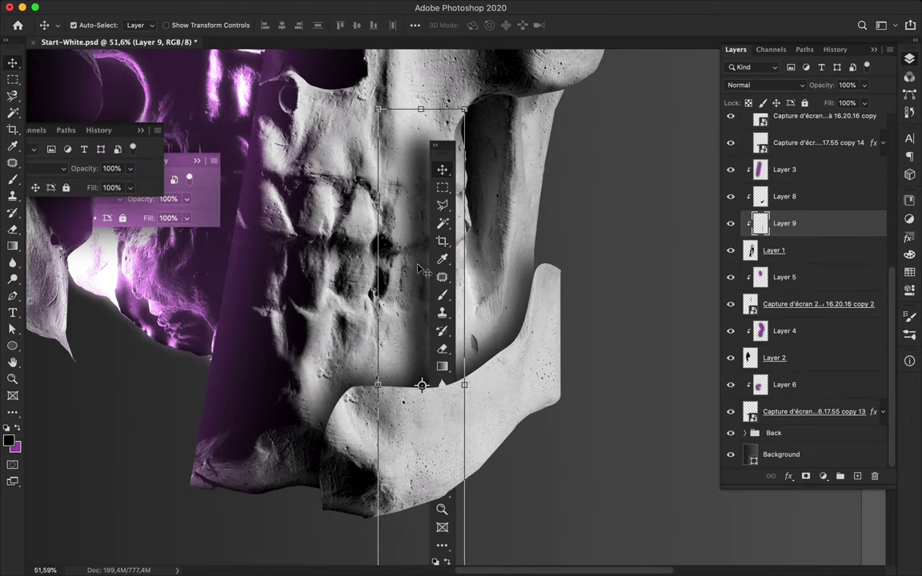
pyautogui.rightClick(422, 261)
pyautogui.click(444, 350)
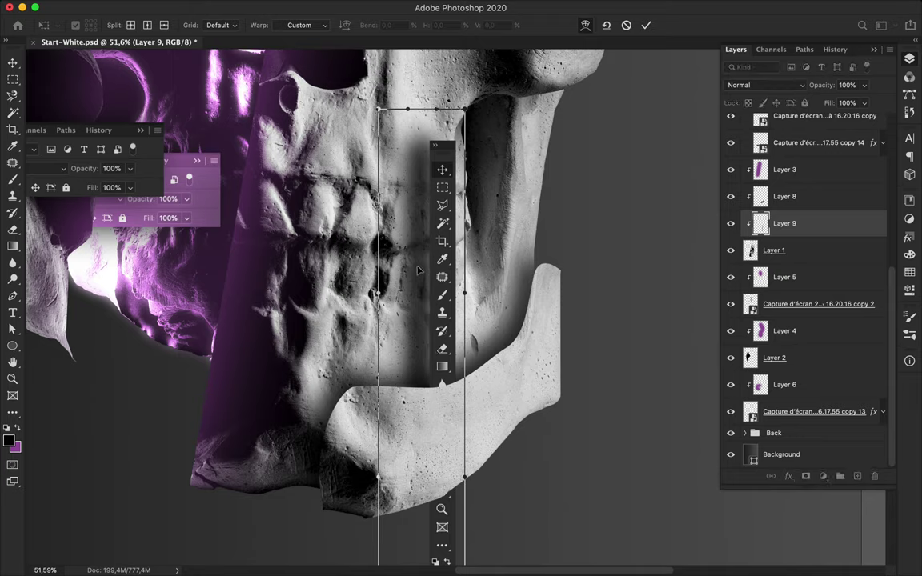
pyautogui.moveTo(419, 195); pyautogui.dragTo(410, 196)
pyautogui.moveTo(419, 355); pyautogui.dragTo(432, 356)
pyautogui.moveTo(430, 286); pyautogui.dragTo(421, 286)
pyautogui.moveTo(418, 434); pyautogui.dragTo(426, 436)
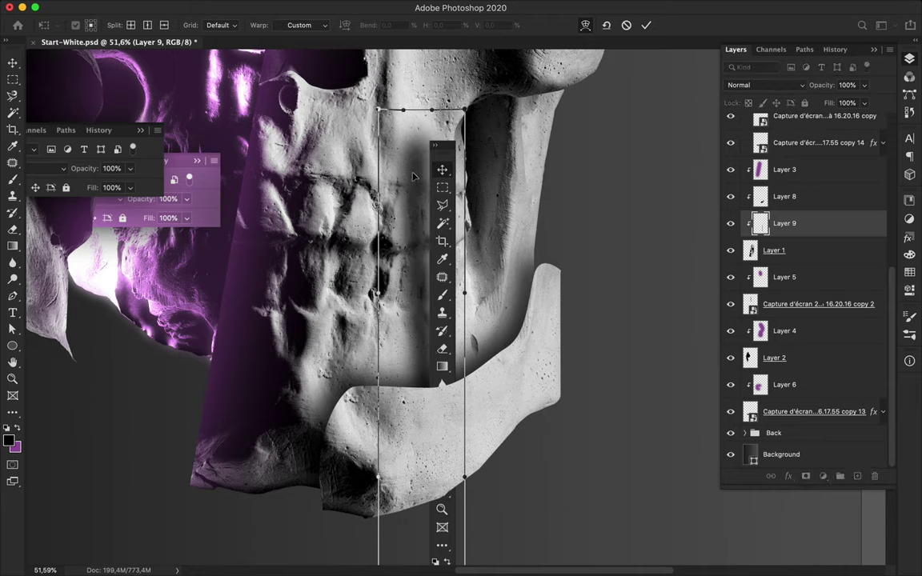
pyautogui.press('Return')
pyautogui.scroll(-5, 451, 210)
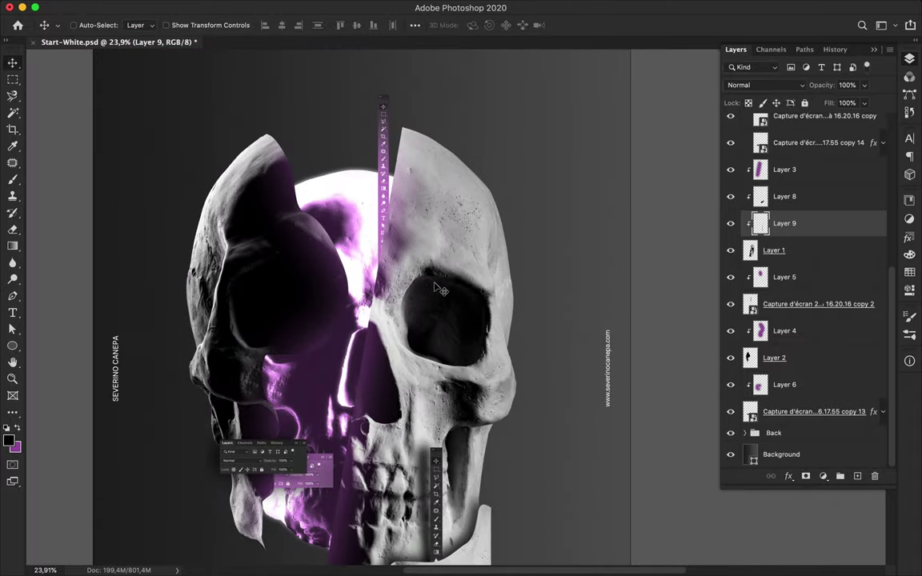
pyautogui.scroll(-3, 416, 280)
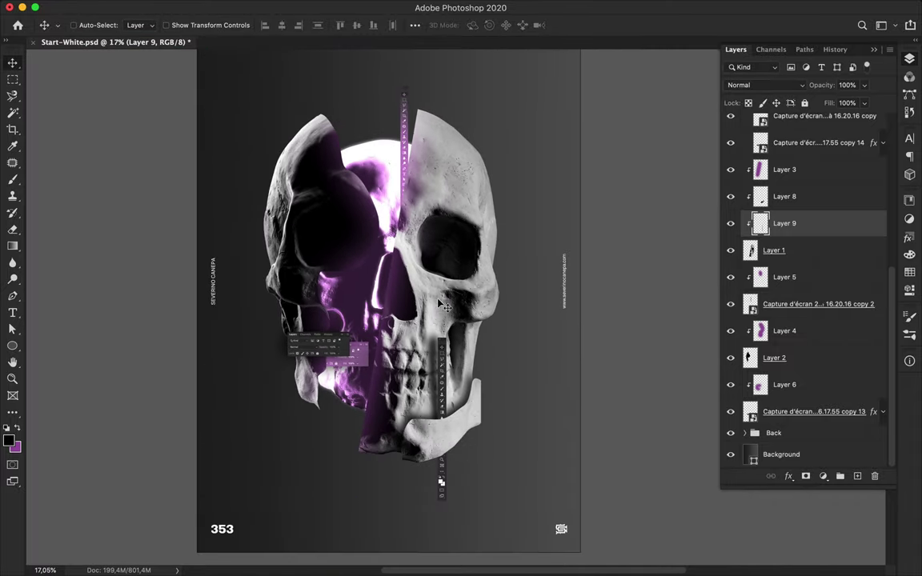
pyautogui.scroll(5, 762, 240)
pyautogui.click(755, 122)
pyautogui.click(745, 122)
pyautogui.click(770, 144)
pyautogui.keyDown('shift'); pyautogui.click(789, 406); pyautogui.keyUp('shift')
pyautogui.moveTo(446, 255); pyautogui.dragTo(456, 259)
pyautogui.press('super+z')
pyautogui.click(746, 121)
pyautogui.scroll(-1, 789, 320)
pyautogui.click(799, 401)
pyautogui.keyDown('shift'); pyautogui.click(791, 349); pyautogui.keyUp('shift')
pyautogui.moveTo(791, 350); pyautogui.dragTo(797, 402)
pyautogui.scroll(-3, 824, 360)
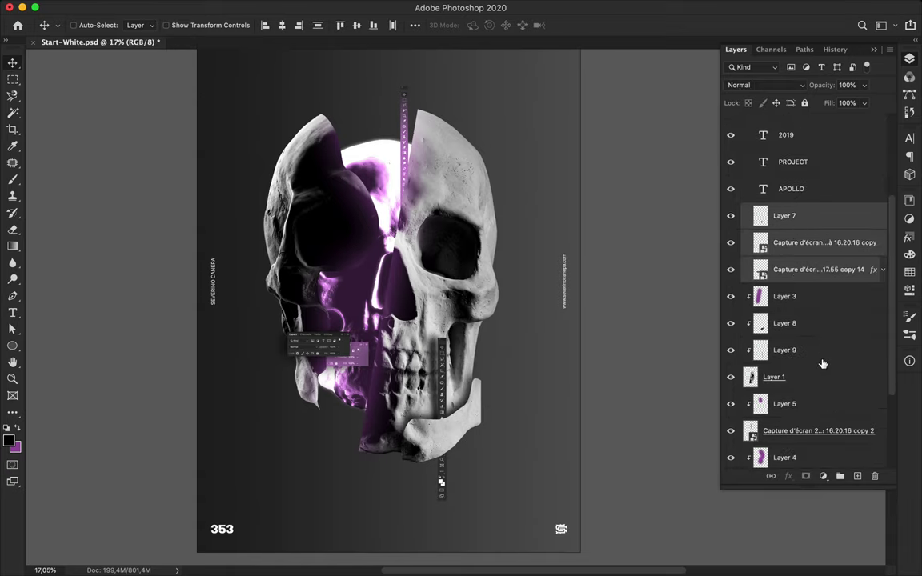
# - Select all the skull and screenshot layers and move them out of the text group
pyautogui.scroll(3, 803, 275)
pyautogui.click(745, 122)
pyautogui.click(746, 122)
pyautogui.click(810, 358)
pyautogui.keyDown('shift'); pyautogui.click(772, 409); pyautogui.keyUp('shift')
pyautogui.moveTo(771, 409); pyautogui.dragTo(769, 436)
pyautogui.scroll(-5, 800, 360)
# - Move the whole skull composition to the right and slightly down to centre it on the poster
pyautogui.moveTo(426, 316); pyautogui.dragTo(441, 318)
pyautogui.scroll(3, 404, 269)
pyautogui.press('super+0')
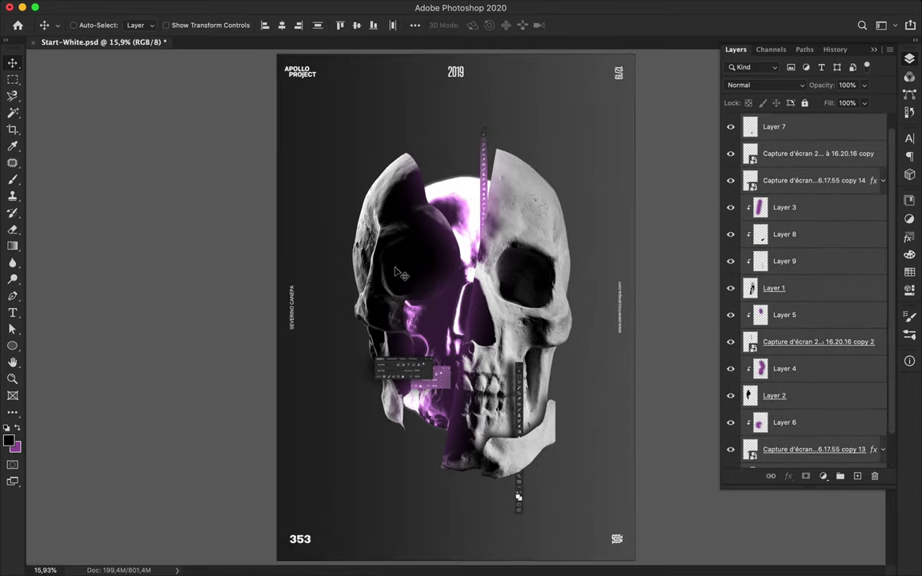
pyautogui.moveTo(405, 222); pyautogui.dragTo(403, 227)
# - Add a Levels adjustment clipped to Layer 1, deepening its shadows and brightening its highlights
pyautogui.click(534, 221)
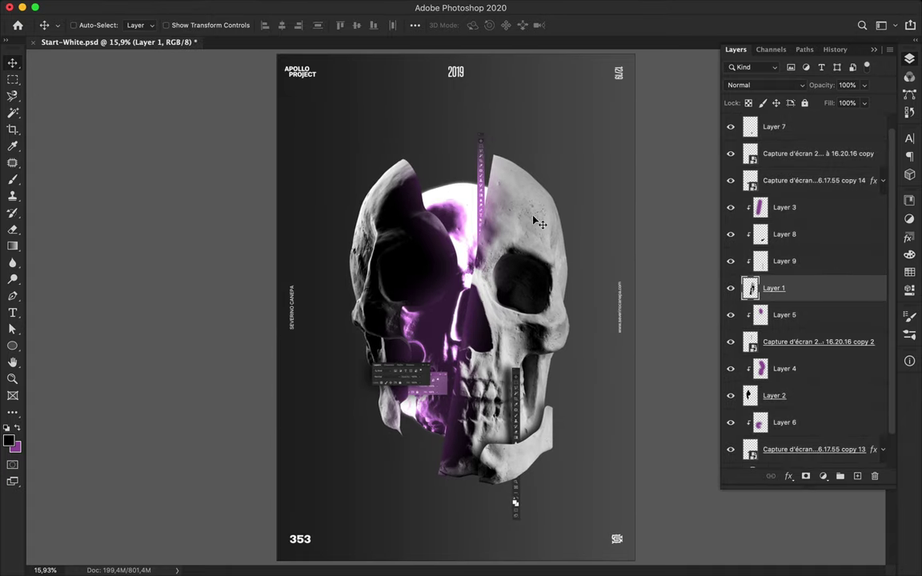
pyautogui.click(823, 476)
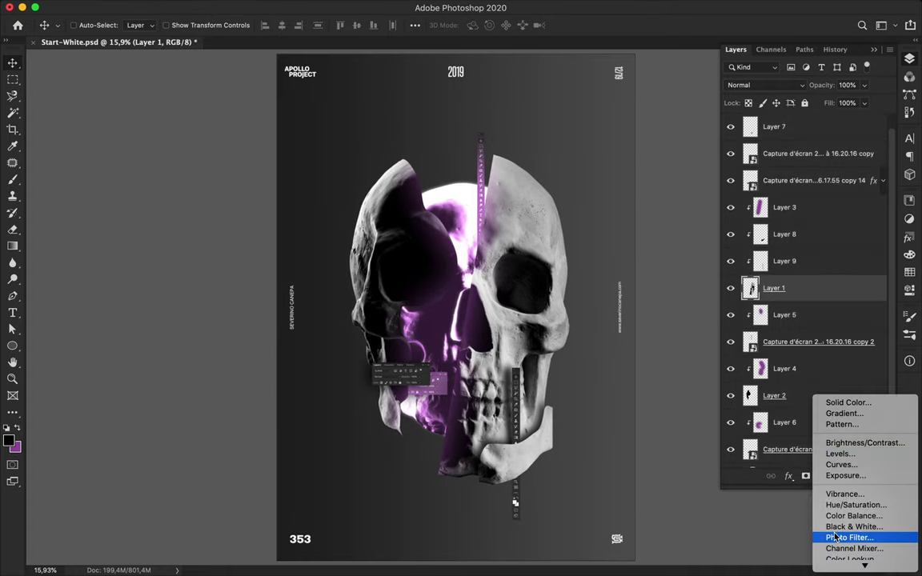
pyautogui.click(840, 454)
pyautogui.moveTo(724, 324); pyautogui.dragTo(753, 326)
pyautogui.moveTo(878, 325); pyautogui.dragTo(853, 328)
pyautogui.click(910, 61)
# - Merge the Levels 2 adjustment with Layer 1 into a single layer
pyautogui.keyDown('super'); pyautogui.click(804, 316); pyautogui.keyUp('super')
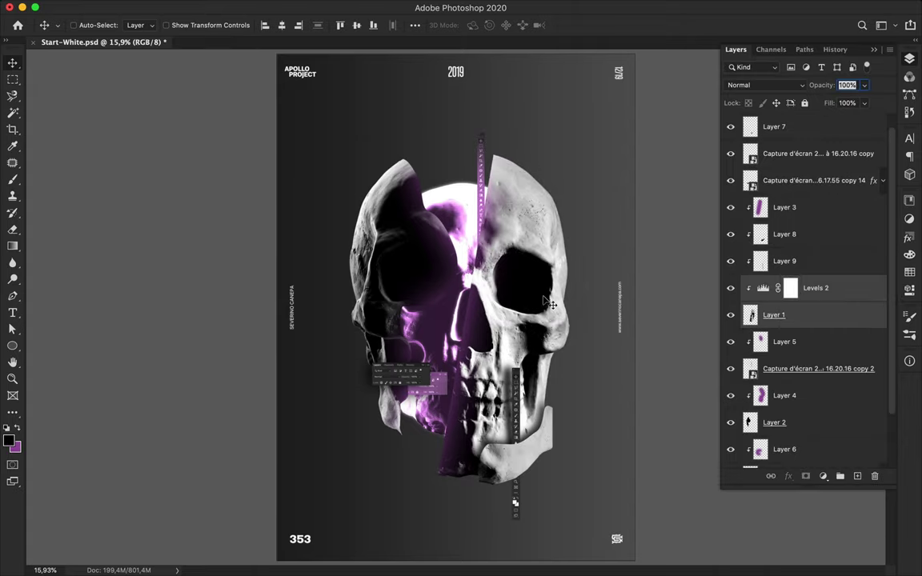
pyautogui.click(837, 297)
pyautogui.keyDown('super'); pyautogui.click(834, 319); pyautogui.keyUp('super')
pyautogui.keyDown('alt'); pyautogui.click(834, 301); pyautogui.keyUp('alt')
pyautogui.hotkey('ctrl', 'e')
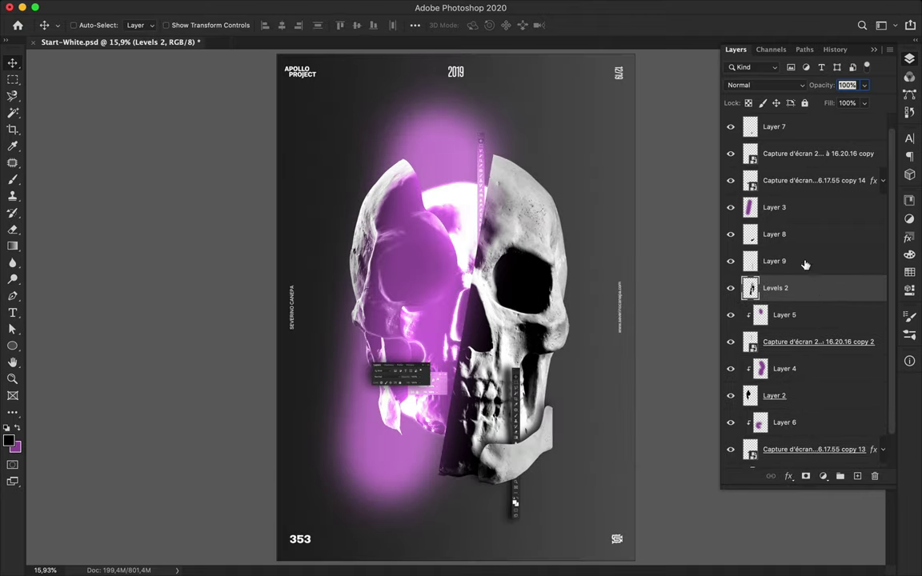
# - Clip Layer 9, Layer 8 and Layer 3 back onto the merged Levels 2 skull layer, and select Layer 3
pyautogui.keyDown('alt'); pyautogui.click(782, 248); pyautogui.keyUp('alt')
pyautogui.keyDown('alt'); pyautogui.click(777, 221); pyautogui.keyUp('alt')
pyautogui.scroll(5, 425, 204)
pyautogui.scroll(-3, 425, 203)
pyautogui.keyDown('super'); pyautogui.click(475, 323); pyautogui.keyUp('super')
pyautogui.moveTo(476, 309); pyautogui.dragTo(478, 297)
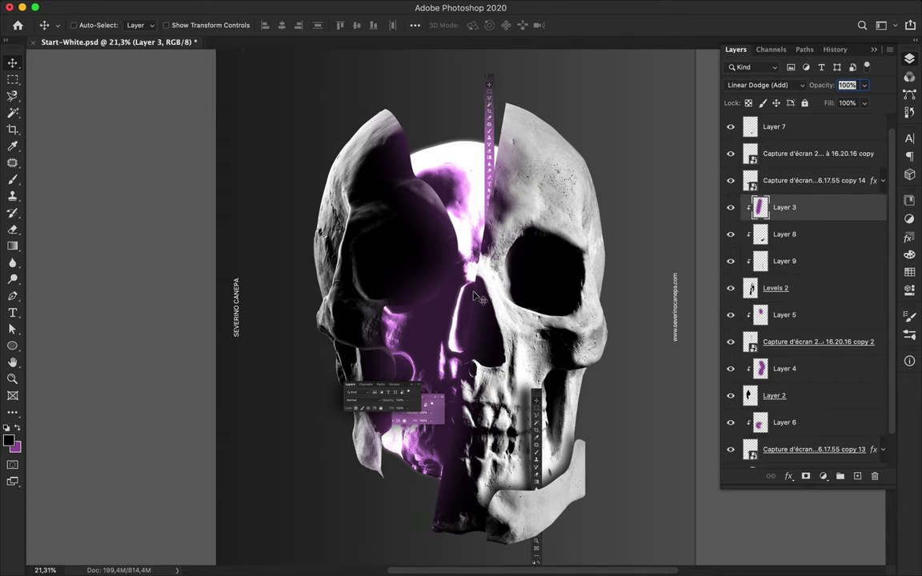
# - Add the text APOLLO at the upper edge of the right eye socket and duplicate it just below
pyautogui.scroll(2, 543, 224)
pyautogui.press('t')
pyautogui.click(542, 238)
pyautogui.write('APOLLO')
pyautogui.hotkey('ctrl', 'Return')
pyautogui.press('v')
pyautogui.moveTo(558, 239); pyautogui.dragTo(560, 256)
# - Change the colour of the lower APOLLO text to white
pyautogui.press('t')
pyautogui.click(528, 28)
pyautogui.moveTo(490, 295); pyautogui.dragTo(476, 278)
pyautogui.click(765, 275)
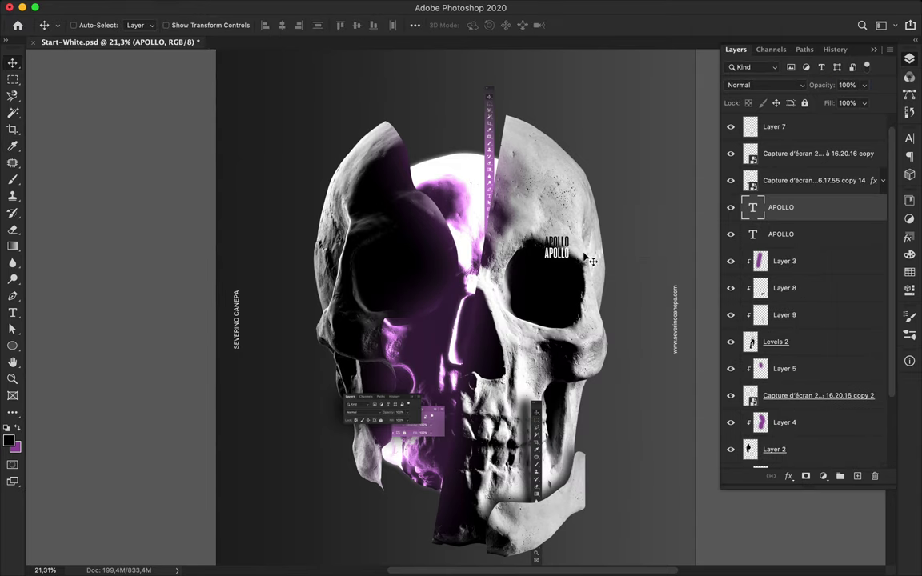
# - Move the white APOLLO text into the left eye socket and stack a duplicate of it there
pyautogui.press('v')
pyautogui.scroll(5, 572, 257)
pyautogui.moveTo(656, 211); pyautogui.dragTo(313, 230)
pyautogui.scroll(-3, 313, 232)
# - Draw a horizontal line as a Pen shape between the two white APOLLO texts, extending left past the skull's edge
pyautogui.press('p')
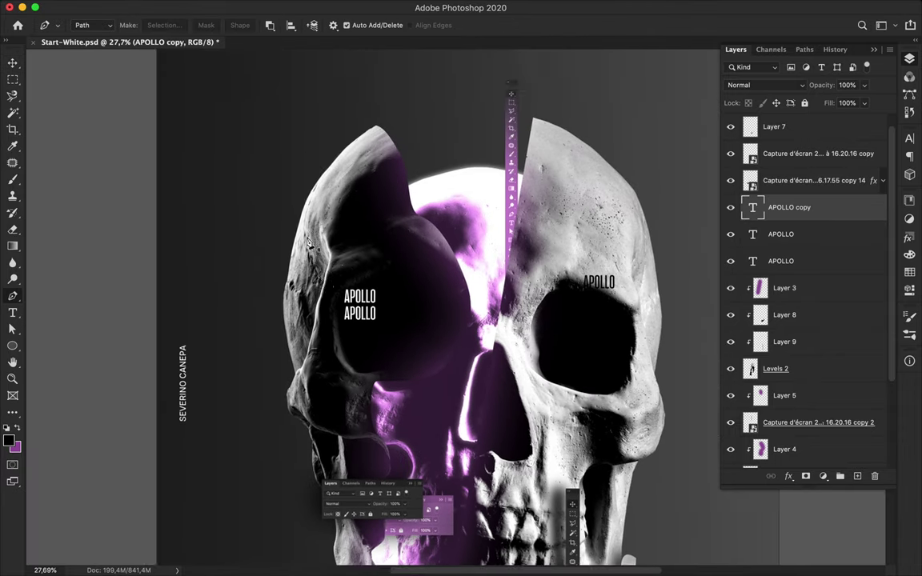
pyautogui.scroll(2, 310, 245)
pyautogui.click(88, 24)
pyautogui.click(82, 14)
pyautogui.click(344, 304)
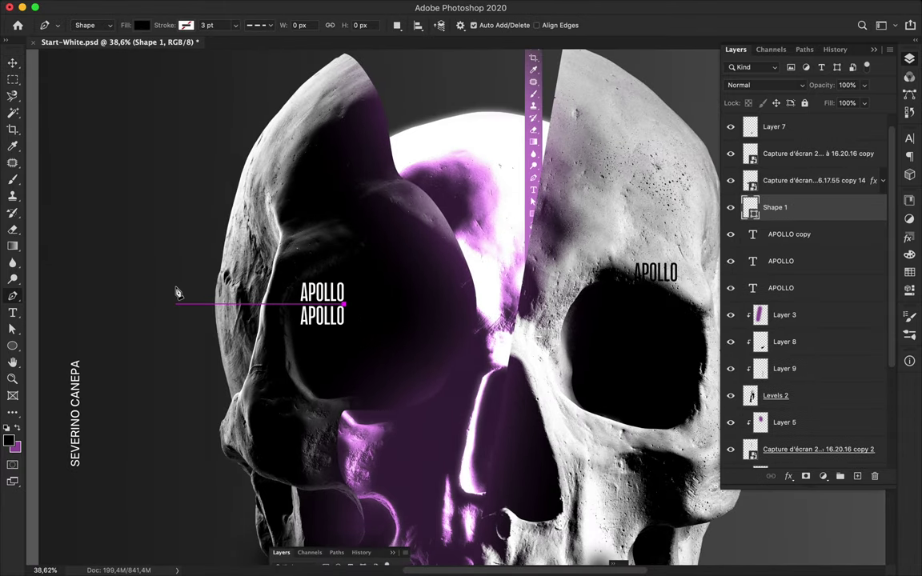
# - Set the line's fill to none and give it a solid purple stroke of 3 pt
pyautogui.press('a')
pyautogui.click(191, 26)
pyautogui.click(117, 50)
pyautogui.click(235, 26)
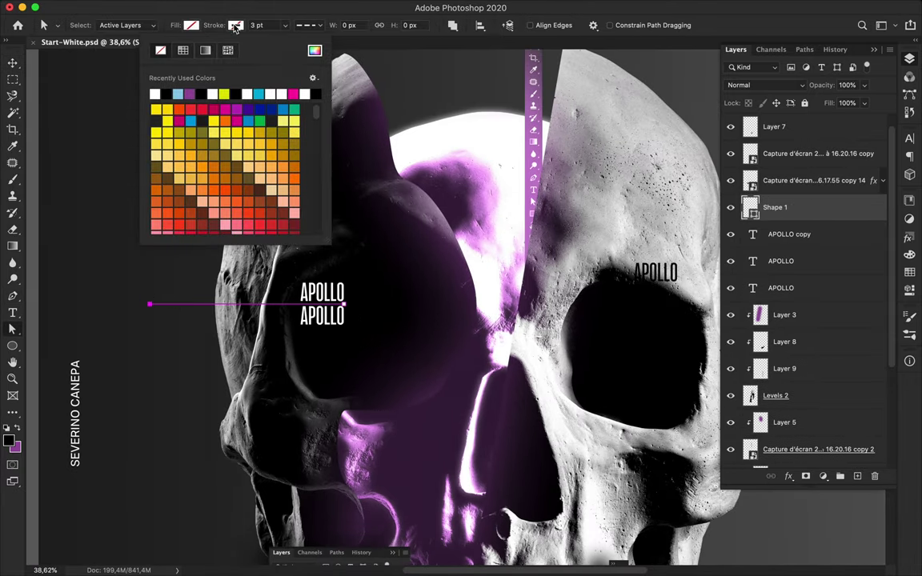
pyautogui.click(321, 25)
pyautogui.click(269, 63)
pyautogui.click(354, 191)
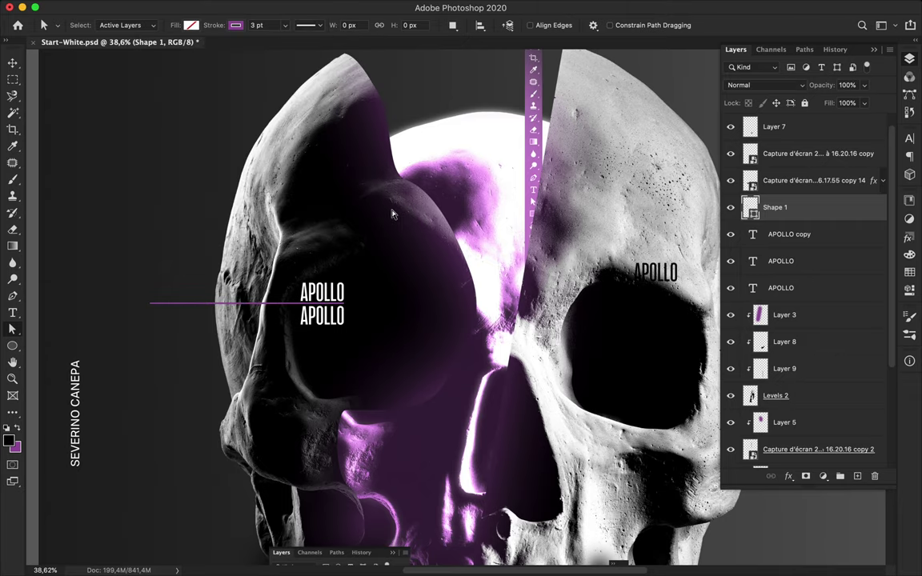
# - Delete the black APOLLO text above the right eye socket
pyautogui.press('super+minus')
pyautogui.press('v')
pyautogui.click(650, 280)
pyautogui.press('Delete')
pyautogui.scroll(-5, 650, 280)
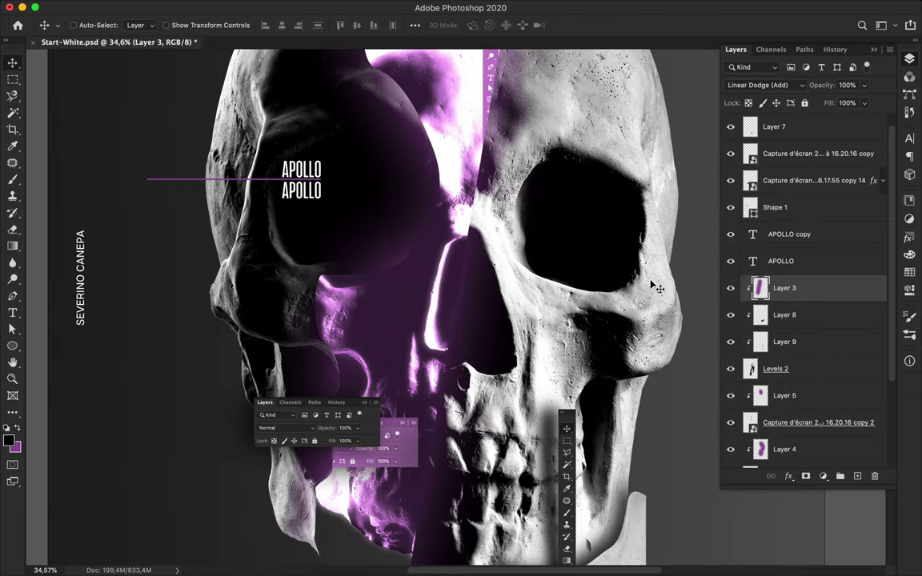
# - Shift both white APOLLO texts and the purple line together slightly down and to the right in the left eye socket
pyautogui.click(313, 187)
pyautogui.keyDown('shift'); pyautogui.keyDown('super'); pyautogui.click(277, 179); pyautogui.keyUp('super'); pyautogui.keyUp('shift')
pyautogui.keyDown('shift'); pyautogui.keyDown('super'); pyautogui.click(305, 170); pyautogui.keyUp('super'); pyautogui.keyUp('shift')
pyautogui.moveTo(305, 170); pyautogui.dragTo(320, 197)
# - Copy a square of skull above the right eye socket to a new layer and raise it above the APOLLO text layer
pyautogui.press('super+minus')
pyautogui.hscroll(2, 515, 192)
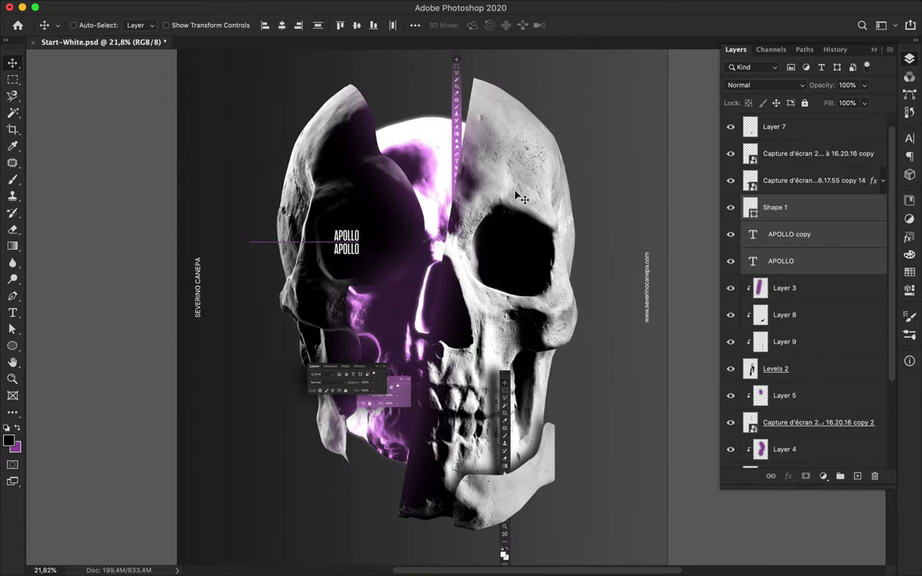
pyautogui.scroll(5, 515, 191)
pyautogui.scroll(-3, 520, 197)
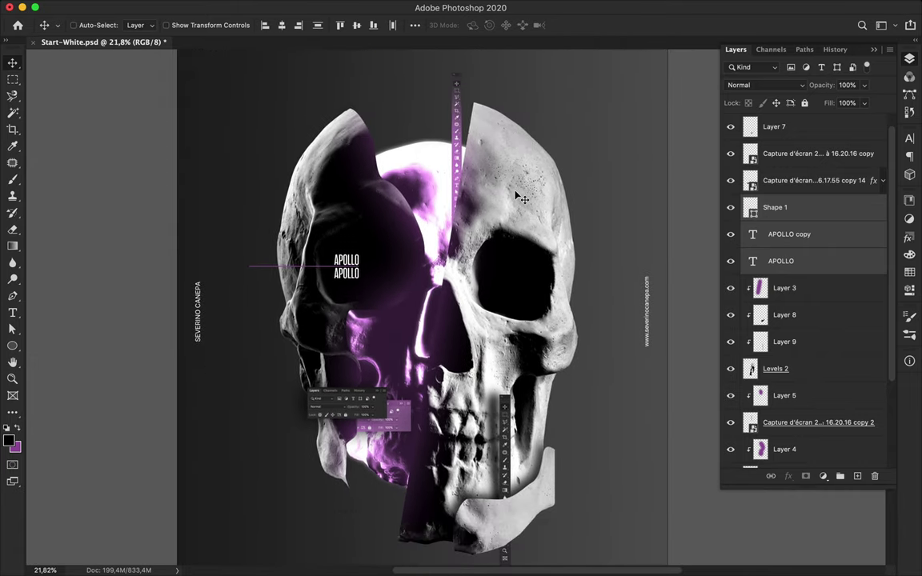
pyautogui.scroll(-1, 515, 191)
pyautogui.scroll(2, 515, 191)
pyautogui.keyDown('super'); pyautogui.click(512, 204); pyautogui.keyUp('super')
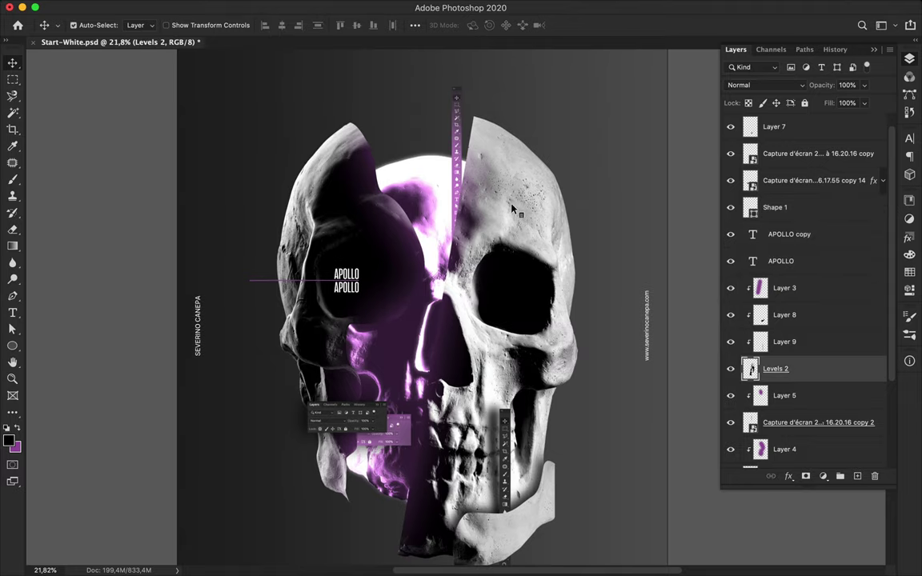
pyautogui.press('m')
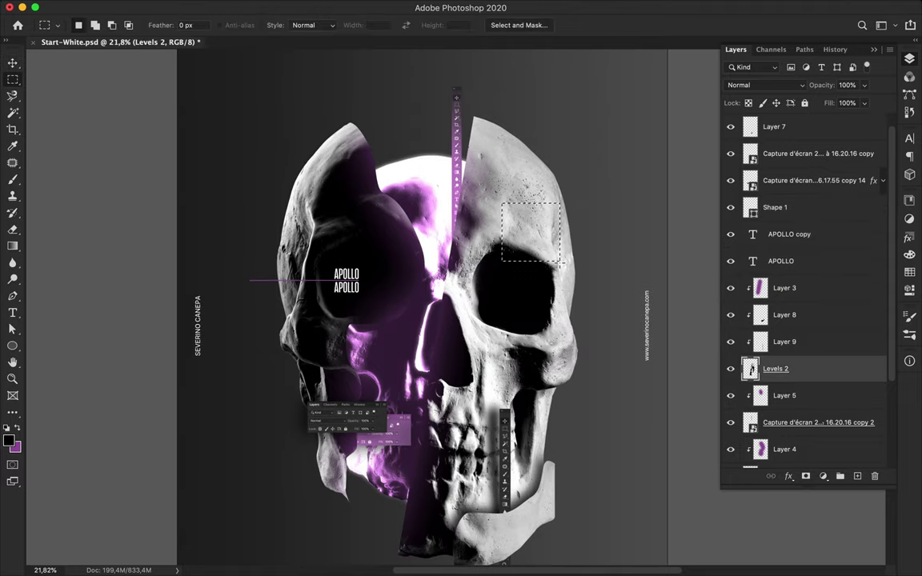
pyautogui.press('super+j')
pyautogui.moveTo(776, 370); pyautogui.dragTo(793, 256)
# - Pixelate the copied square above the right eye socket with the Mosaic filter
pyautogui.click(299, 8)
pyautogui.moveTo(358, 209)
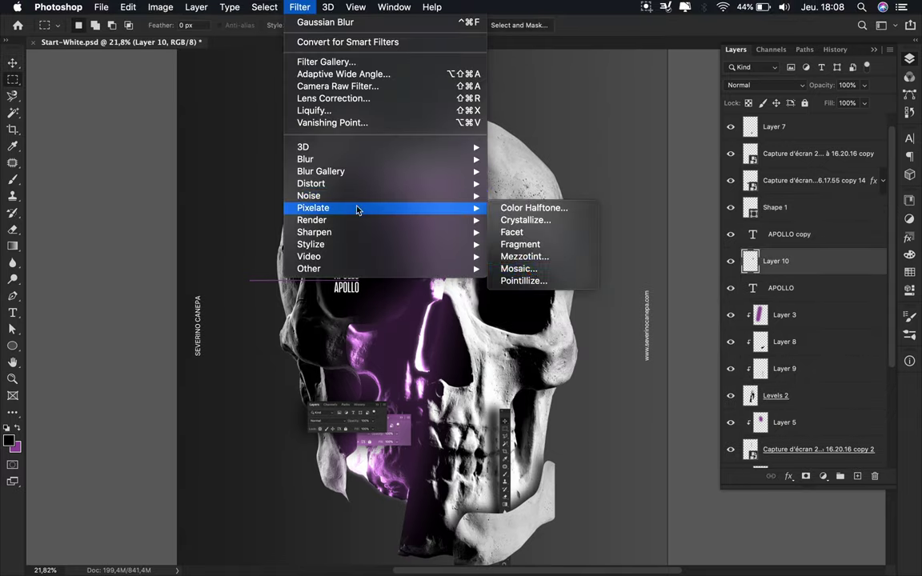
pyautogui.click(519, 269)
pyautogui.click(182, 29)
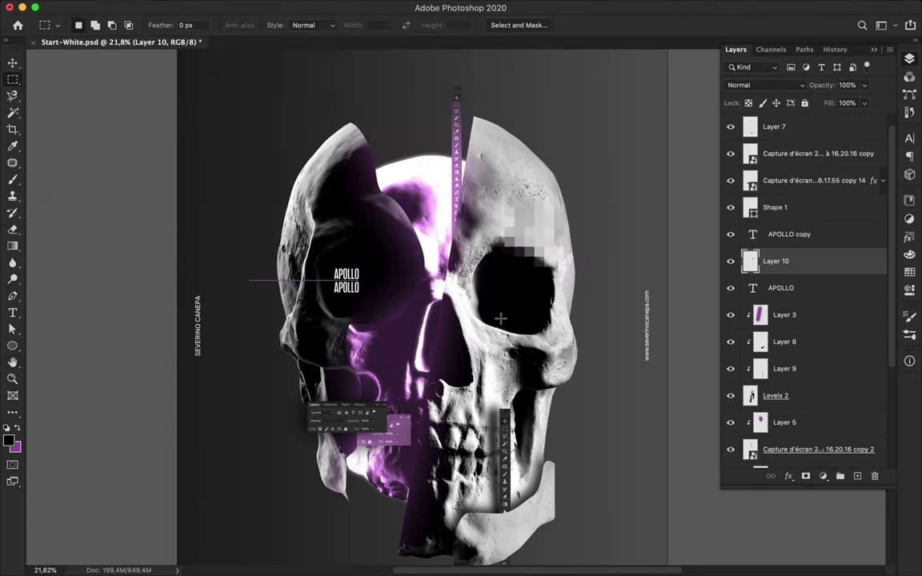
# - Copy a square of about 578 px beside the nasal cavity to a new layer and apply Mosaic with cell size 70
pyautogui.keyDown('super'); pyautogui.click(492, 330); pyautogui.keyUp('super')
pyautogui.moveTo(464, 329); pyautogui.dragTo(505, 371)
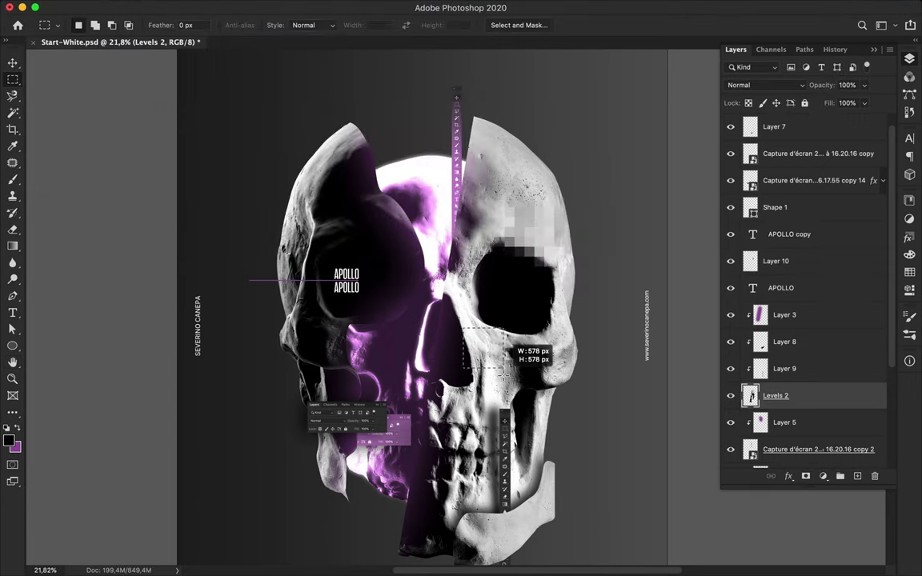
pyautogui.press('super+j')
pyautogui.press('v')
pyautogui.click(299, 6)
pyautogui.moveTo(432, 207)
pyautogui.click(560, 270)
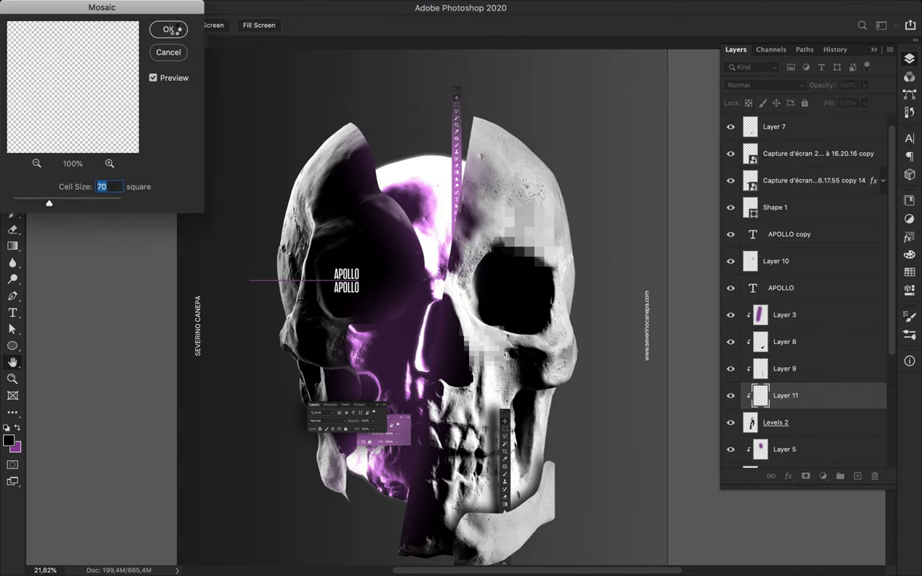
pyautogui.click(174, 32)
# - Copy a square of the left cheekbone to a layer above Layer 4, shift it slightly left, and pixelate it with Mosaic
pyautogui.press('m')
pyautogui.press('v')
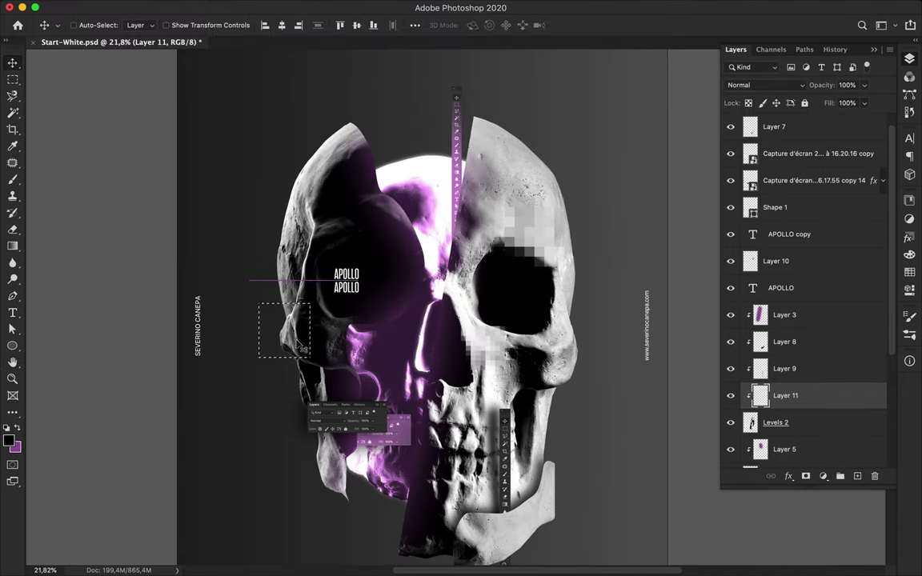
pyautogui.hotkey('ctrl', 'j')
pyautogui.moveTo(804, 463); pyautogui.dragTo(801, 417)
pyautogui.moveTo(337, 336); pyautogui.dragTo(289, 334)
pyautogui.click(301, 6)
pyautogui.click(312, 24)
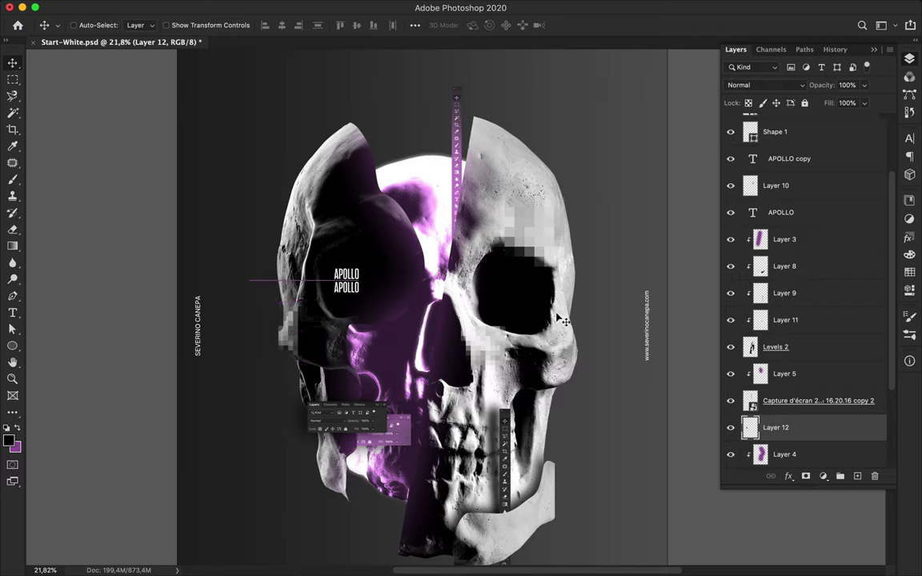
# - Copy a thin horizontal strip across the right cheekbone to a new layer and move it out past the skull's right edge
pyautogui.press('m')
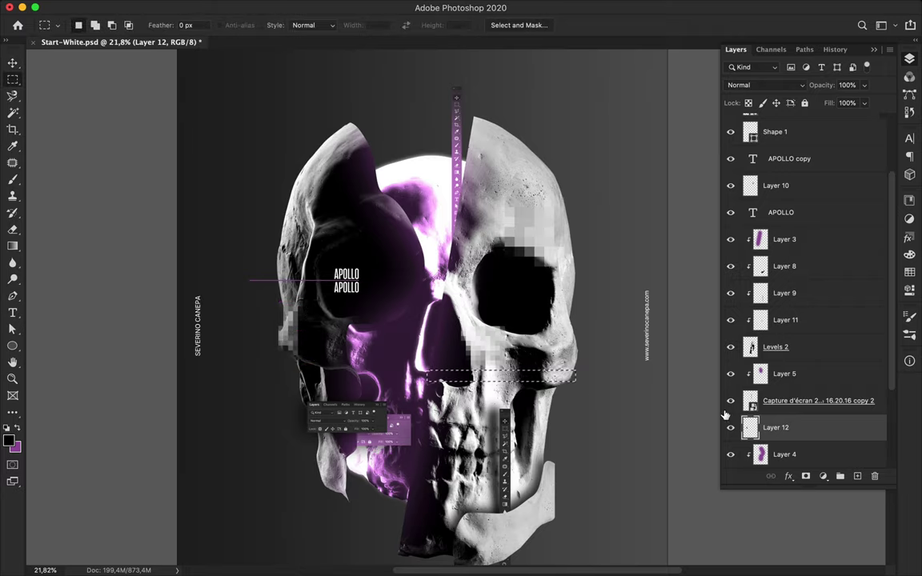
pyautogui.keyDown('super'); pyautogui.click(520, 401); pyautogui.keyUp('super')
pyautogui.press('super+j')
pyautogui.moveTo(867, 349); pyautogui.dragTo(864, 202)
pyautogui.press('v')
pyautogui.moveTo(518, 363); pyautogui.dragTo(556, 390)
# - Pixelate the horizontal strip with Mosaic and move its layer down behind the skull pieces
pyautogui.click(300, 7)
pyautogui.click(305, 22)
pyautogui.moveTo(828, 216); pyautogui.dragTo(800, 417)
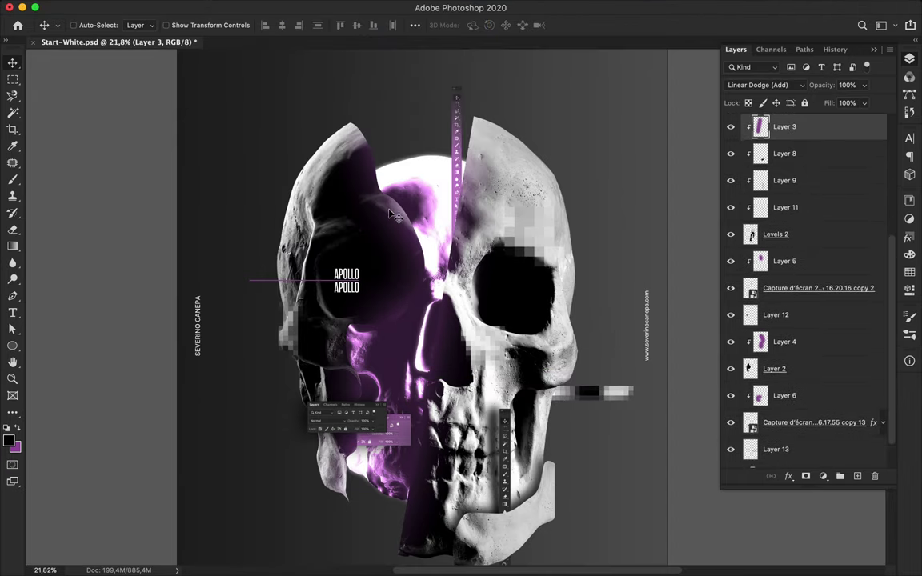
# - Draw a circle of about 1678 px over the upper-left skull piece with no fill and a 3 pt dashed purple stroke
pyautogui.scroll(-3, 393, 215)
pyautogui.scroll(3, 512, 430)
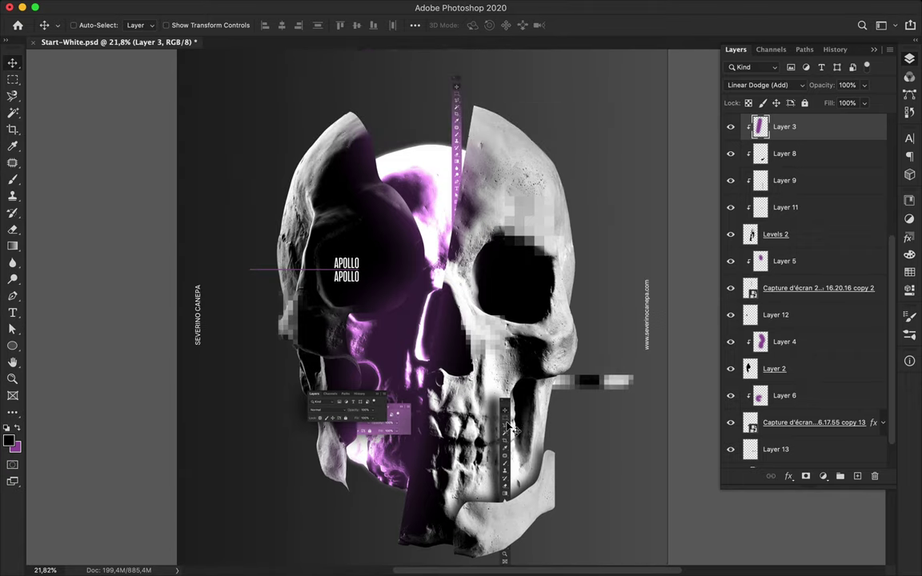
pyautogui.scroll(2, 512, 430)
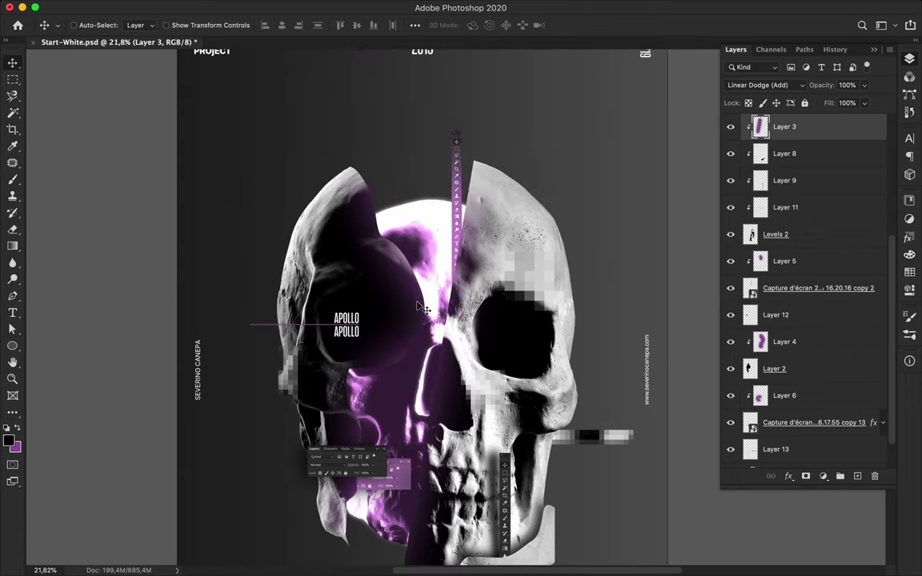
pyautogui.press('u')
pyautogui.click(142, 25)
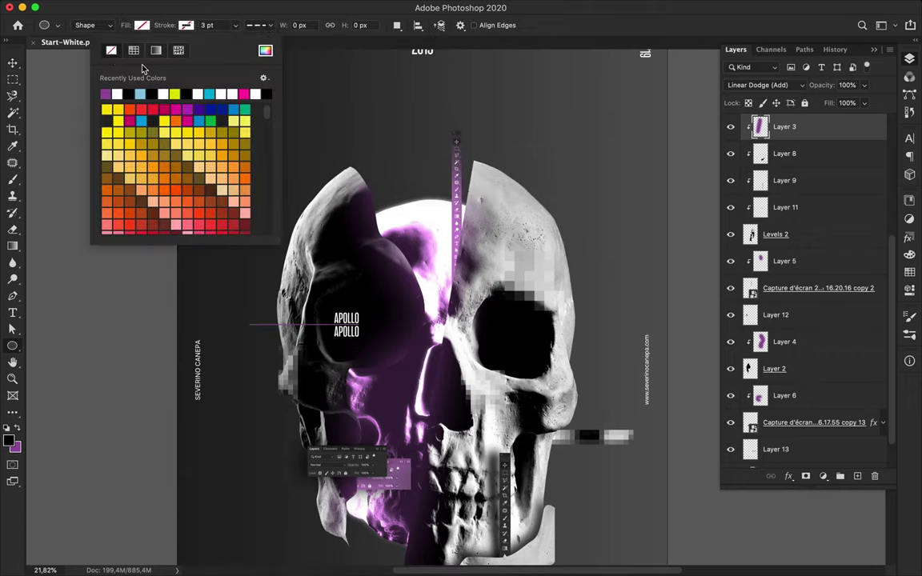
pyautogui.scroll(3, 747, 183)
pyautogui.click(753, 170)
pyautogui.moveTo(366, 216); pyautogui.dragTo(372, 222)
pyautogui.press('a')
pyautogui.press('v')
pyautogui.moveTo(372, 156); pyautogui.dragTo(394, 147)
pyautogui.press('a')
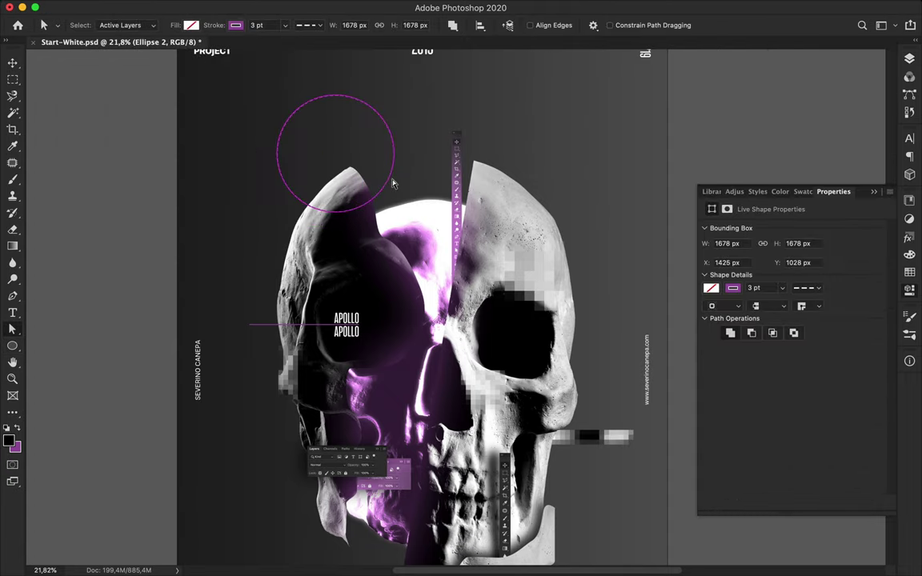
# - Duplicate the dashed circle onto the chin area and enlarge the copy around the jaw piece
pyautogui.scroll(-1, 402, 159)
pyautogui.press('v')
pyautogui.moveTo(393, 177); pyautogui.dragTo(552, 519)
pyautogui.scroll(-2, 402, 183)
pyautogui.scroll(-3, 552, 520)
pyautogui.press('super+t')
pyautogui.moveTo(449, 436); pyautogui.dragTo(397, 384)
pyautogui.moveTo(426, 399); pyautogui.dragTo(446, 427)
pyautogui.press('Return')
# - Set the chin circle's dashed stroke to 23 pt and adjust the circle's transform around the jaw
pyautogui.press('a')
pyautogui.click(264, 25)
pyautogui.hotkey('shift', 'Up')
pyautogui.hotkey('shift', 'Up')
pyautogui.press('Return')
pyautogui.scroll(-1, 543, 225)
pyautogui.scroll(2, 491, 515)
pyautogui.press('v')
pyautogui.hotkey('ctrl', 't')
pyautogui.moveTo(384, 223); pyautogui.dragTo(449, 185)
pyautogui.press('Return')
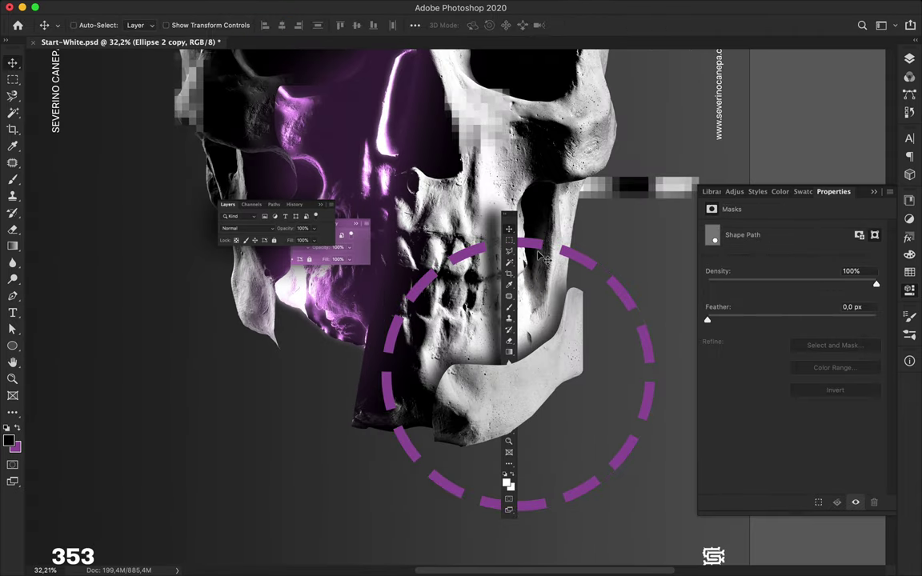
# - Duplicate the thick dashed circle to the poster's lower-left corner and enlarge it to about 6120 px across
pyautogui.scroll(-3, 599, 269)
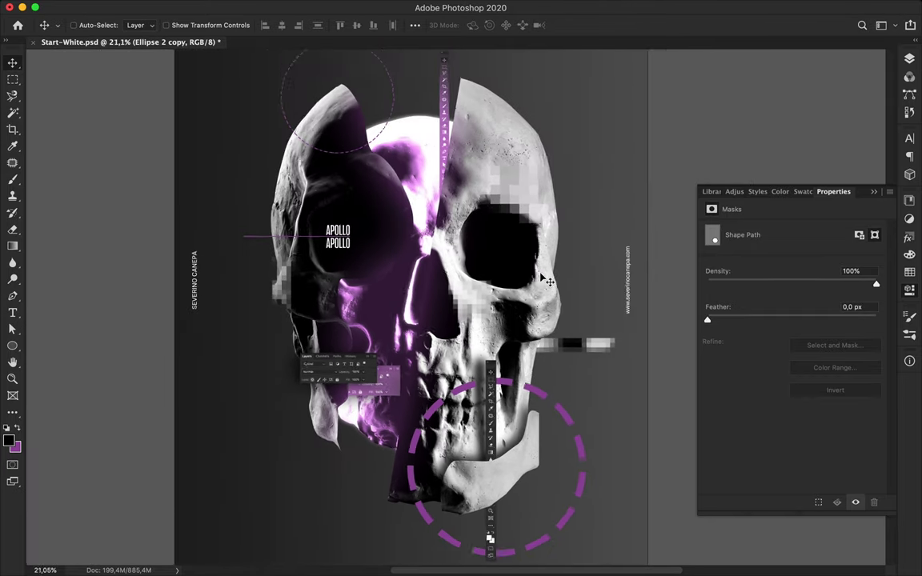
pyautogui.scroll(3, 416, 304)
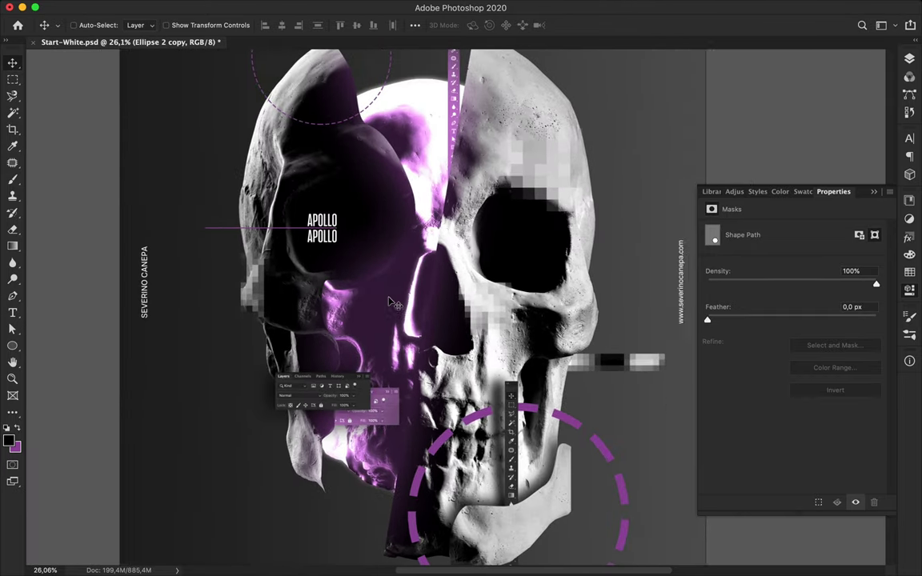
pyautogui.scroll(-1, 393, 307)
pyautogui.scroll(-2, 392, 307)
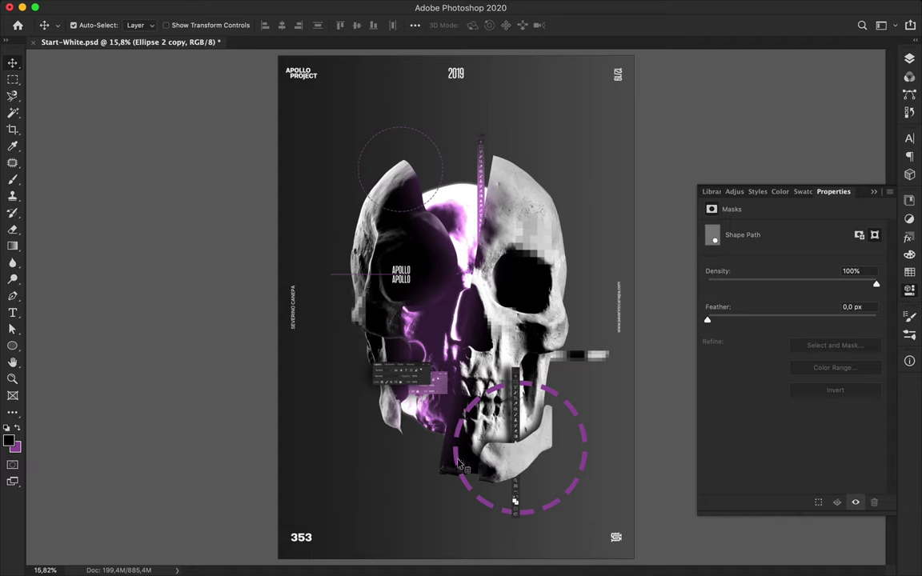
pyautogui.moveTo(458, 460); pyautogui.dragTo(253, 520)
pyautogui.press('super+t')
pyautogui.moveTo(383, 443); pyautogui.dragTo(469, 266)
pyautogui.moveTo(474, 304); pyautogui.dragTo(372, 408)
pyautogui.press('Return')
# - Set the large lower-left circle's stroke width to 183 pt
pyautogui.press('a')
pyautogui.click(264, 25)
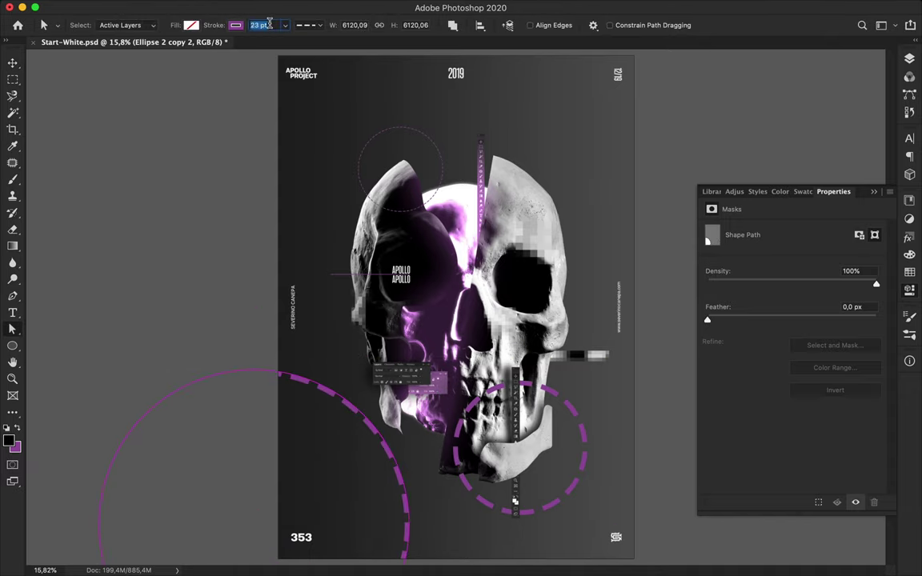
pyautogui.write('183')
pyautogui.press('Return')
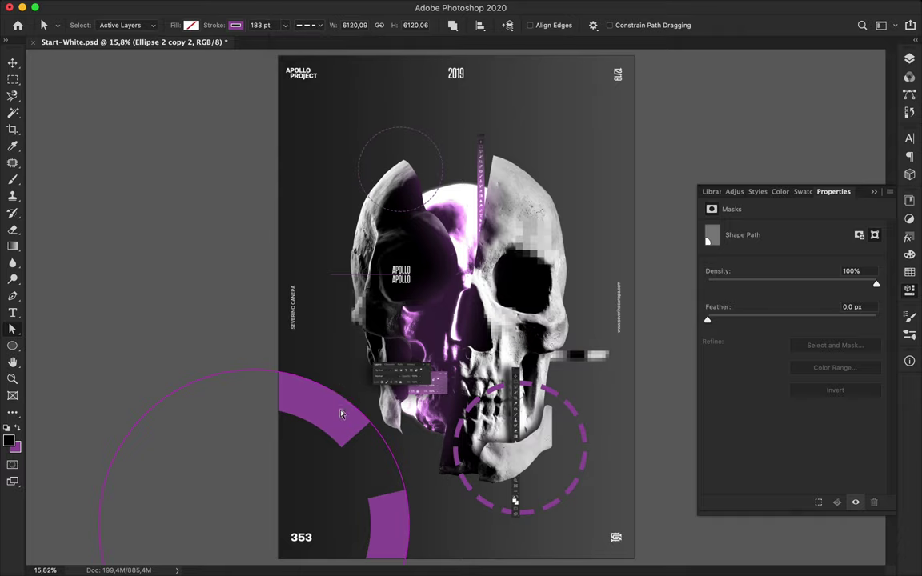
# - Resize and rotate the large purple ring so its broad segments sweep up from the poster's lower-left area
pyautogui.press('v')
pyautogui.scroll(-2, 340, 404)
pyautogui.moveTo(330, 393)
pyautogui.mouseDown()
pyautogui.moveTo(347, 379)
pyautogui.moveTo(337, 400)
pyautogui.mouseUp()
pyautogui.press('a')
pyautogui.scroll(-3, 335, 399)
pyautogui.hotkey('ctrl', 't')
pyautogui.moveTo(354, 340); pyautogui.dragTo(355, 264)
pyautogui.moveTo(407, 283); pyautogui.dragTo(379, 329)
pyautogui.press('Return')
pyautogui.press('v')
pyautogui.scroll(4, 394, 362)
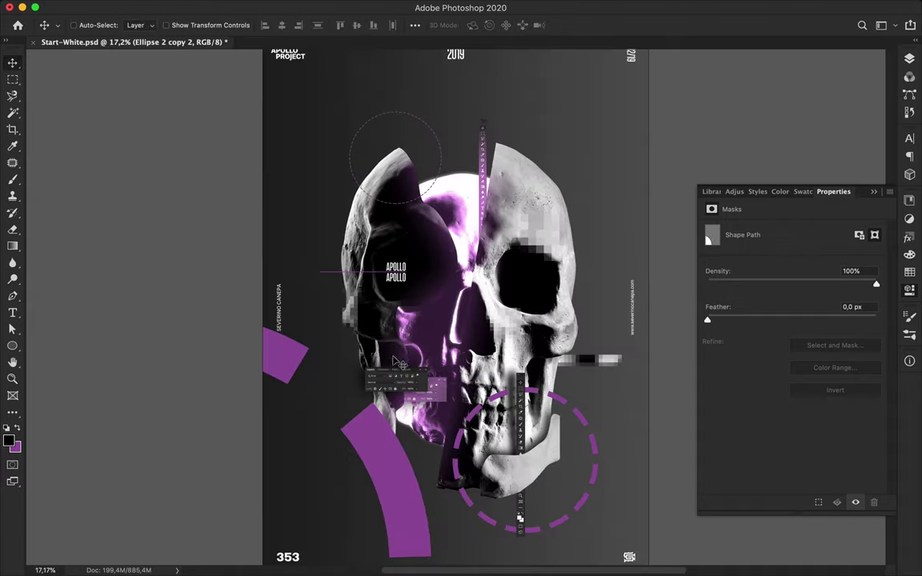
# - Remove the lower-right quarter segment from the thin dashed circle above the skull
pyautogui.scroll(2, 384, 393)
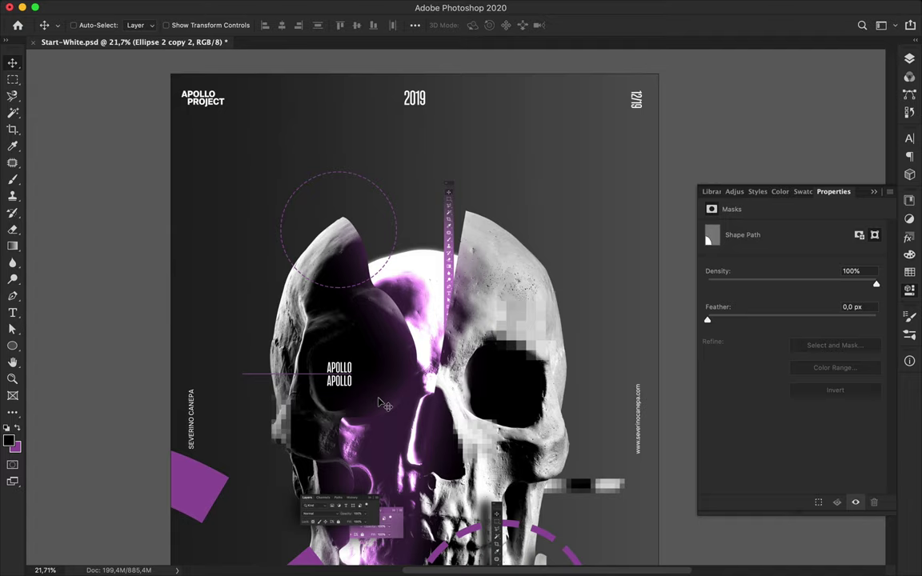
pyautogui.scroll(-1, 380, 401)
pyautogui.press('a')
pyautogui.press('v')
pyautogui.keyDown('super'); pyautogui.click(396, 224); pyautogui.keyUp('super')
pyautogui.press('a')
pyautogui.click(390, 247)
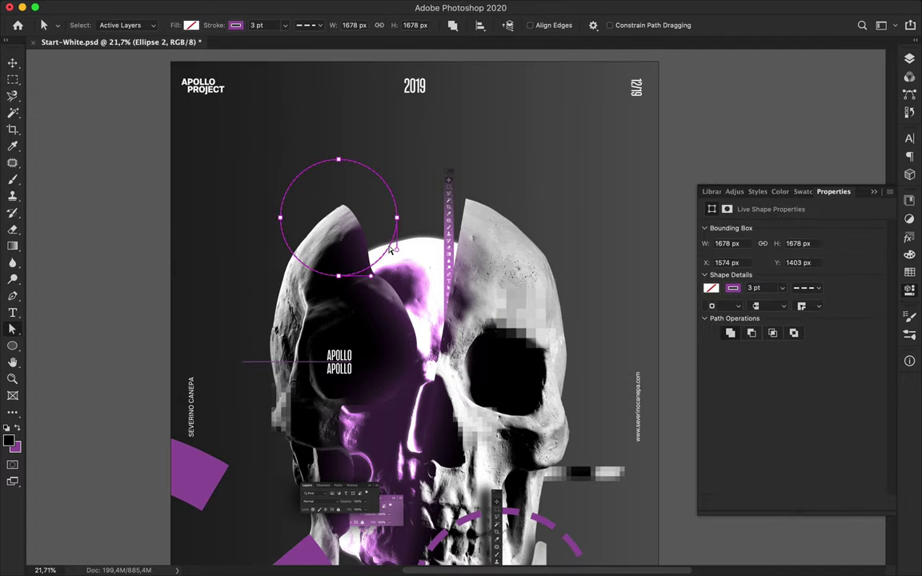
pyautogui.click(387, 253)
pyautogui.press('v')
# - Duplicate the white APOLLO text above the right skull piece and change its content to A
pyautogui.scroll(-5, 438, 246)
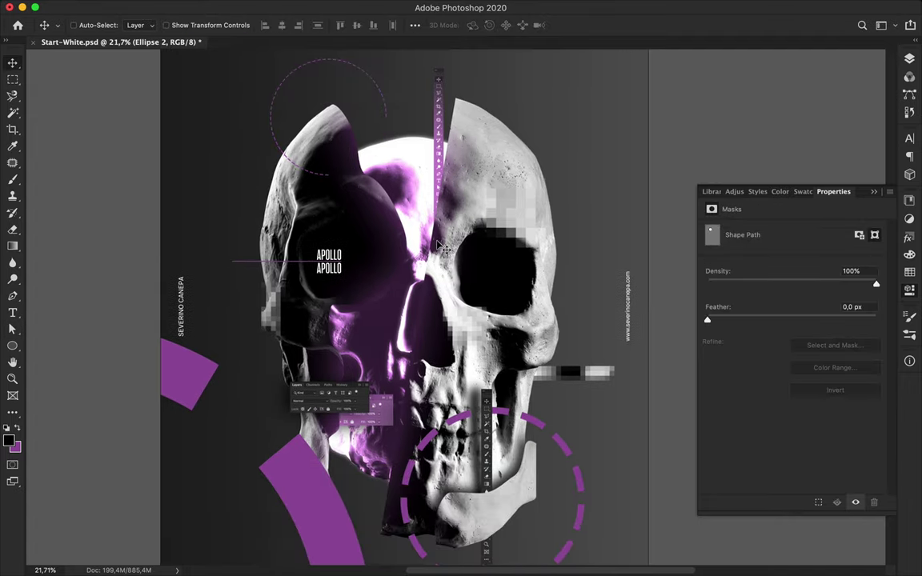
pyautogui.scroll(-2, 445, 249)
pyautogui.scroll(-3, 444, 250)
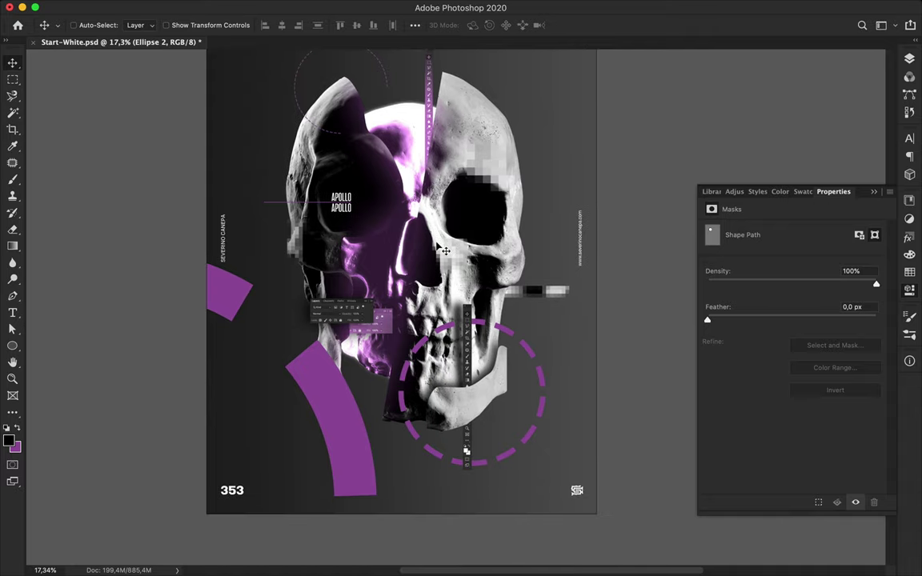
pyautogui.scroll(2, 438, 250)
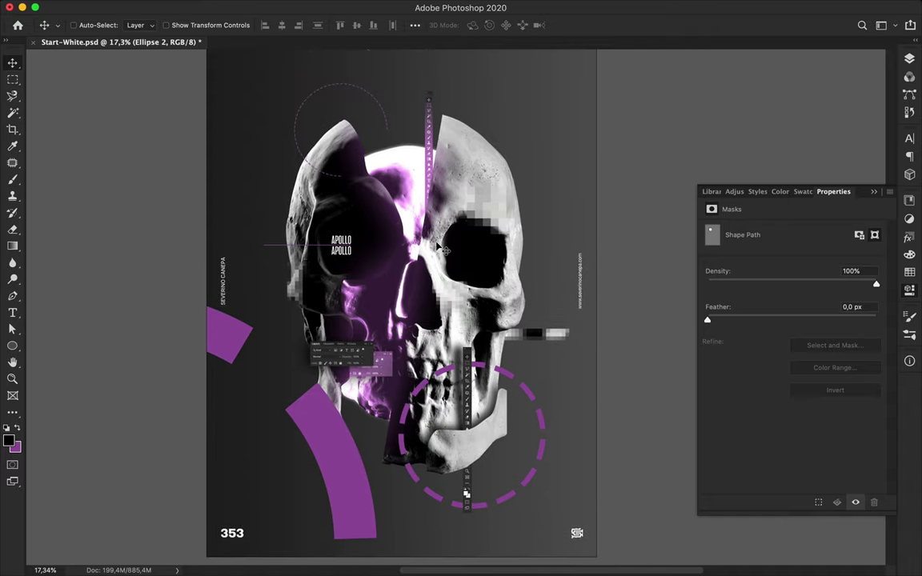
pyautogui.scroll(-1, 439, 250)
pyautogui.scroll(1, 439, 249)
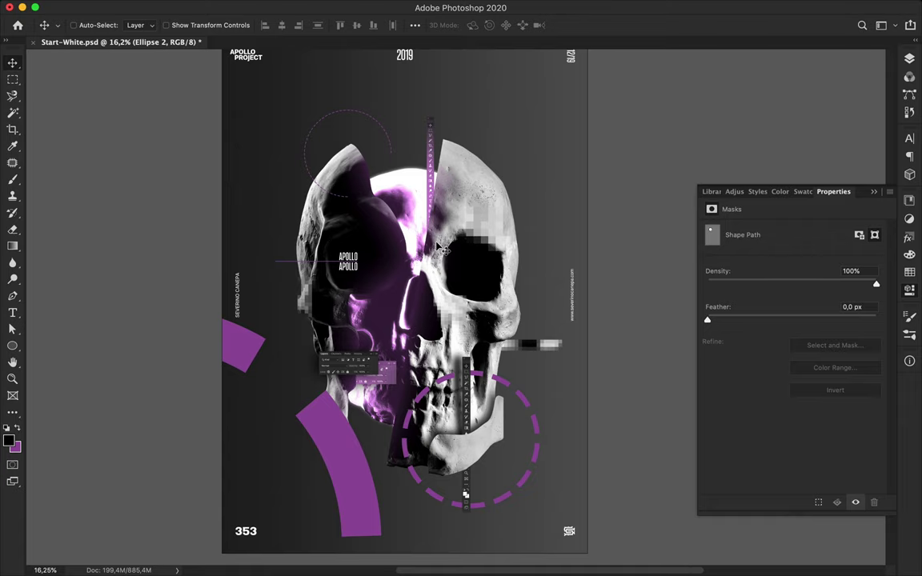
pyautogui.scroll(5, 437, 248)
pyautogui.moveTo(331, 288); pyautogui.dragTo(547, 101)
pyautogui.doubleClick(547, 102)
pyautogui.write('A')
pyautogui.press('super+Return')
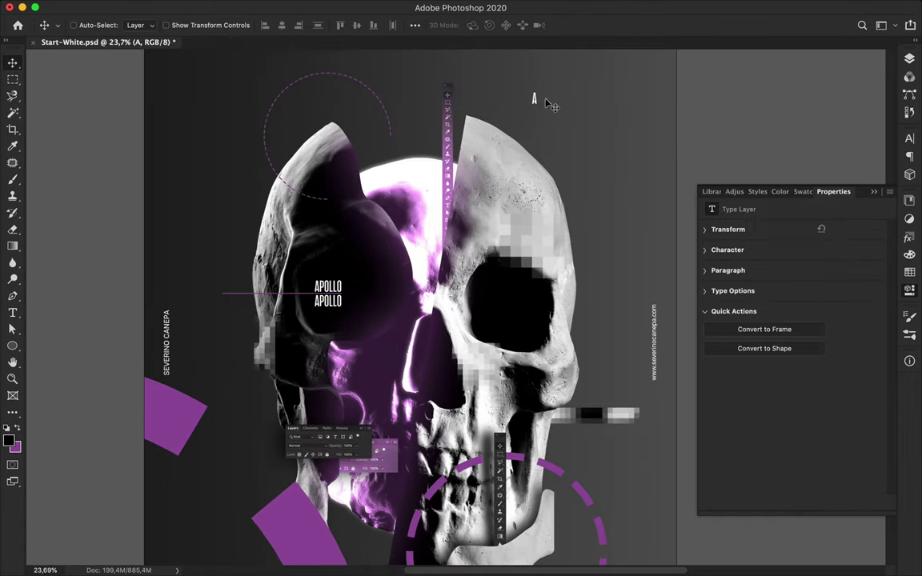
# - Set the letter A to SemiCondensed-Bold, enlarge it to 211,2 pt, and place two copies near the upper-right skull piece
pyautogui.click(910, 58)
pyautogui.click(909, 139)
pyautogui.click(816, 166)
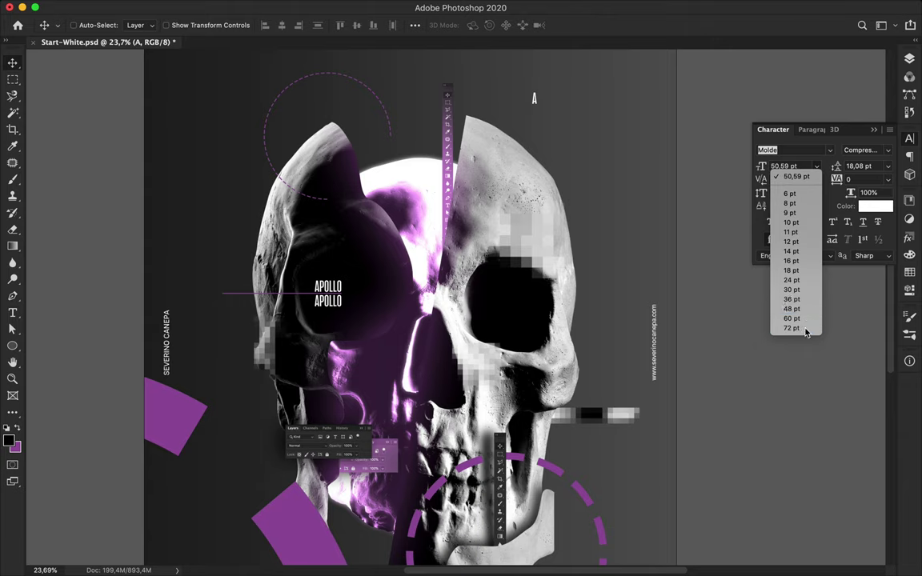
pyautogui.click(791, 329)
pyautogui.click(864, 149)
pyautogui.scroll(-5, 844, 374)
pyautogui.scroll(-2, 844, 374)
pyautogui.click(832, 433)
pyautogui.moveTo(557, 137); pyautogui.dragTo(531, 133)
# - Rasterize the upper letter A and pixelate it with Mosaic at cell size 70
pyautogui.click(300, 8)
pyautogui.moveTo(344, 207)
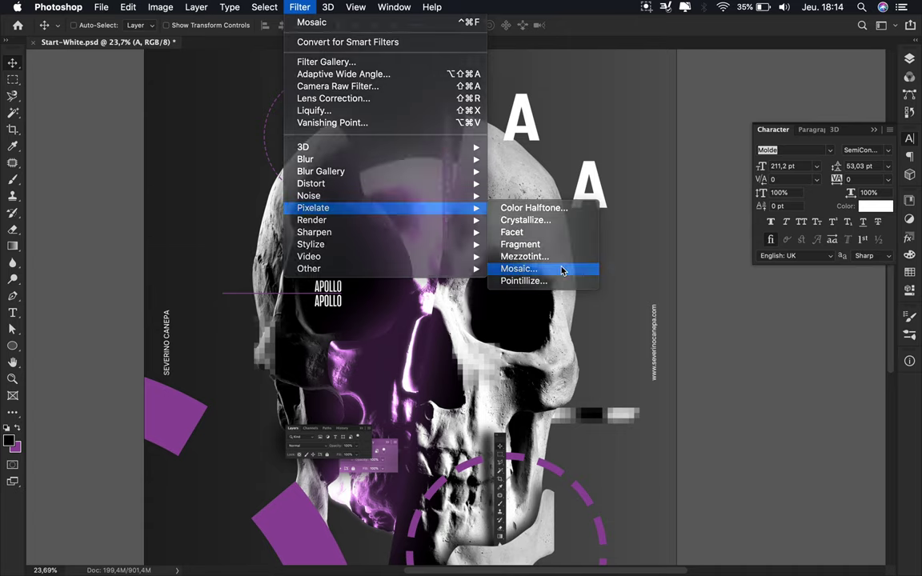
pyautogui.click(563, 269)
pyautogui.click(531, 200)
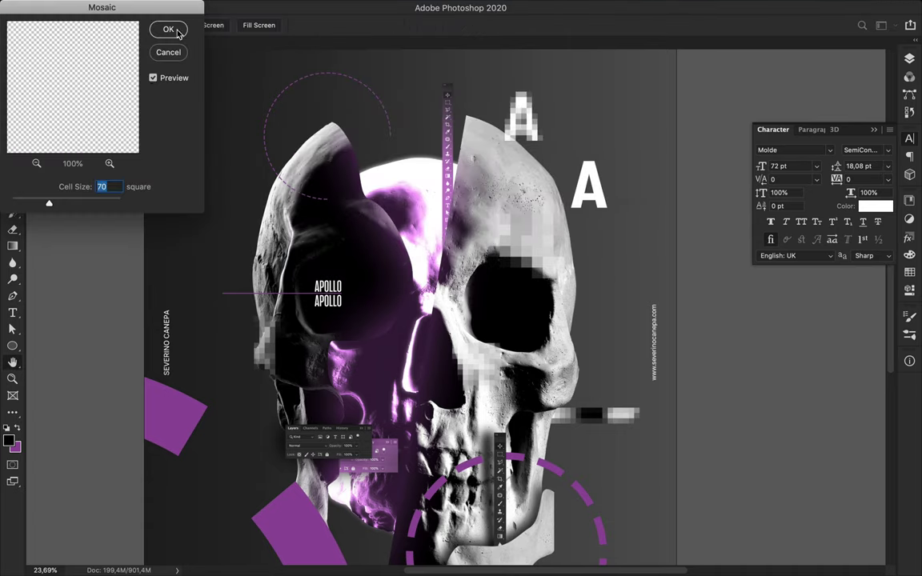
pyautogui.click(178, 32)
# - Change the second letter A to P and switch its font style to the lighter SemiExpanded variant
pyautogui.doubleClick(550, 184)
pyautogui.write('P')
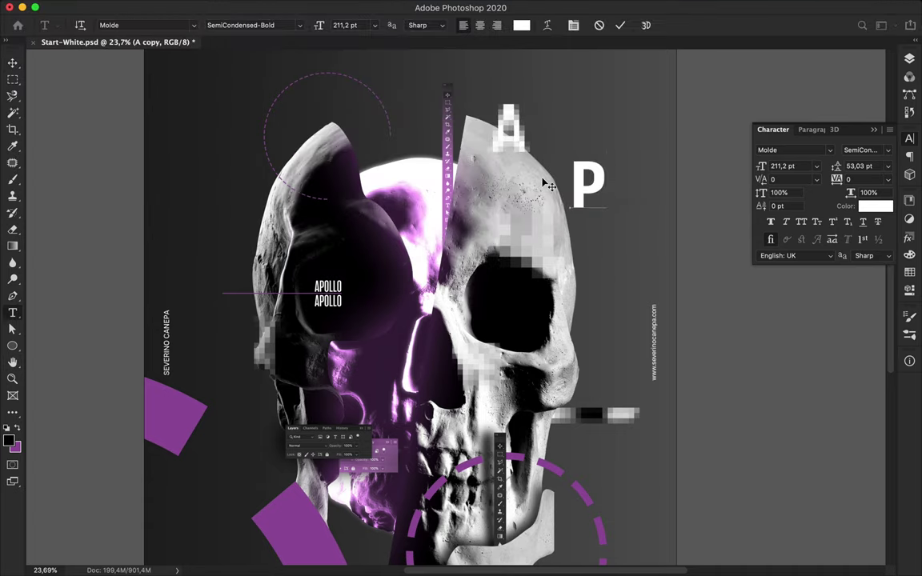
pyautogui.press('super+Return')
pyautogui.click(887, 150)
pyautogui.scroll(-10, 872, 164)
pyautogui.click(814, 142)
# - Place one P over the left forehead enlarged to 315,2 pt and another P on the right cheekbone's outer edge
pyautogui.press('v')
pyautogui.moveTo(615, 184); pyautogui.dragTo(298, 216)
pyautogui.moveTo(298, 216); pyautogui.dragTo(601, 322)
pyautogui.press('super+t')
pyautogui.press('Return')
pyautogui.keyDown('super'); pyautogui.click(265, 222); pyautogui.keyUp('super')
pyautogui.press('super+t')
pyautogui.moveTo(303, 220)
pyautogui.mouseDown()
pyautogui.moveTo(329, 222)
pyautogui.moveTo(290, 234)
pyautogui.mouseUp()
pyautogui.press('Return')
# - Convert the P over the left forehead to a smart object and pixelate it with the Mosaic filter
pyautogui.click(306, 6)
pyautogui.moveTo(337, 209)
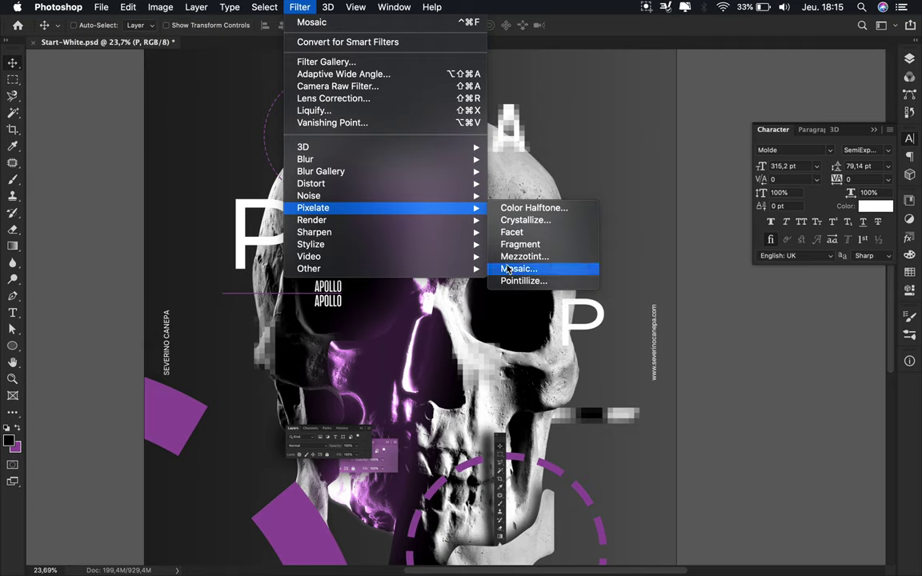
pyautogui.click(519, 269)
pyautogui.click(522, 257)
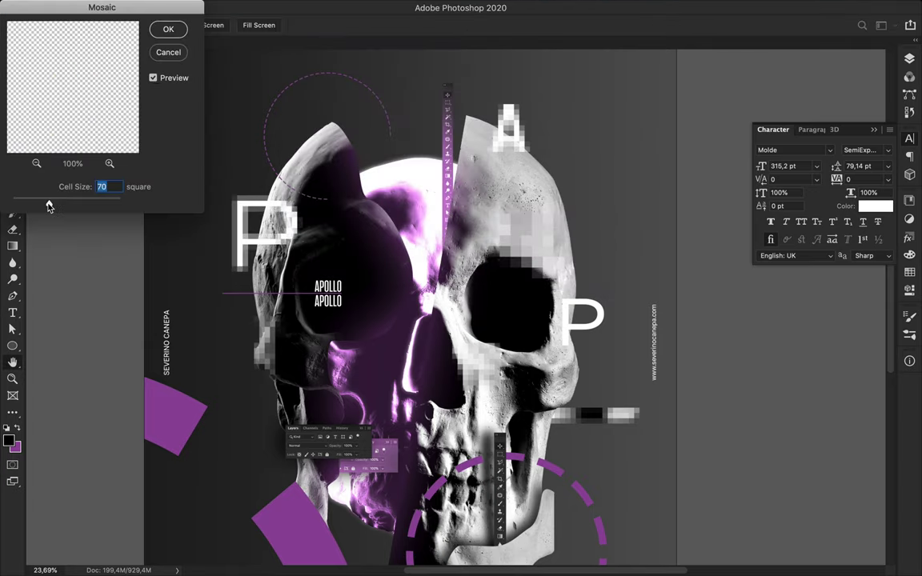
pyautogui.click(167, 30)
pyautogui.click(646, 7)
pyautogui.click(689, 34)
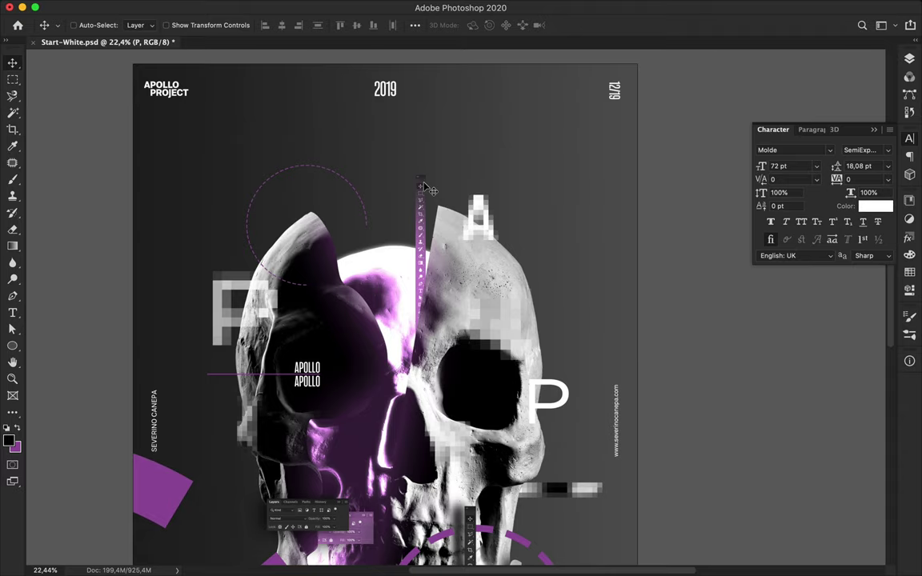
# - Draw a dark gradient-filled rectangle about 2300 × 1904 px behind the upper-right skull piece, placing its layer directly above Background
pyautogui.press('u')
pyautogui.click(142, 26)
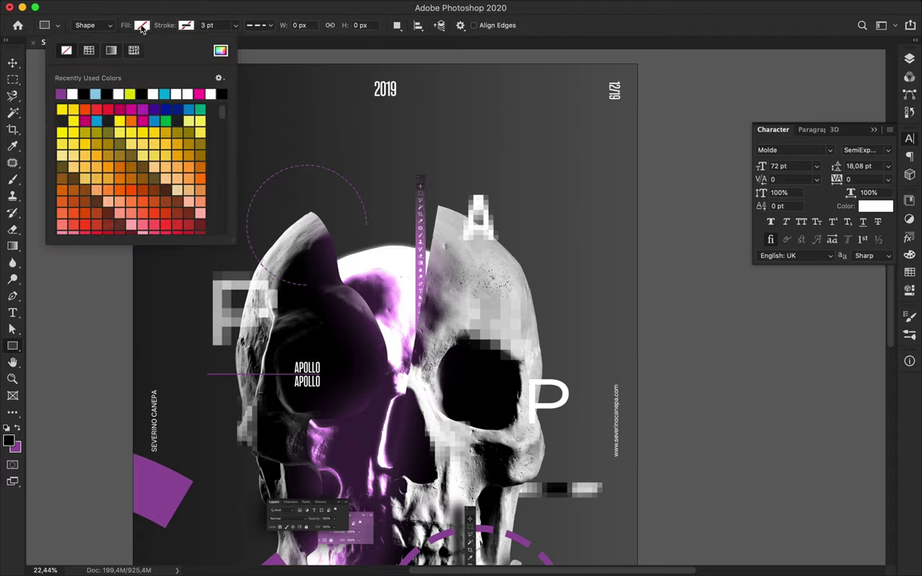
pyautogui.click(111, 51)
pyautogui.moveTo(389, 153); pyautogui.dragTo(554, 291)
pyautogui.press('v')
pyautogui.press('F7')
pyautogui.moveTo(827, 176); pyautogui.dragTo(755, 436)
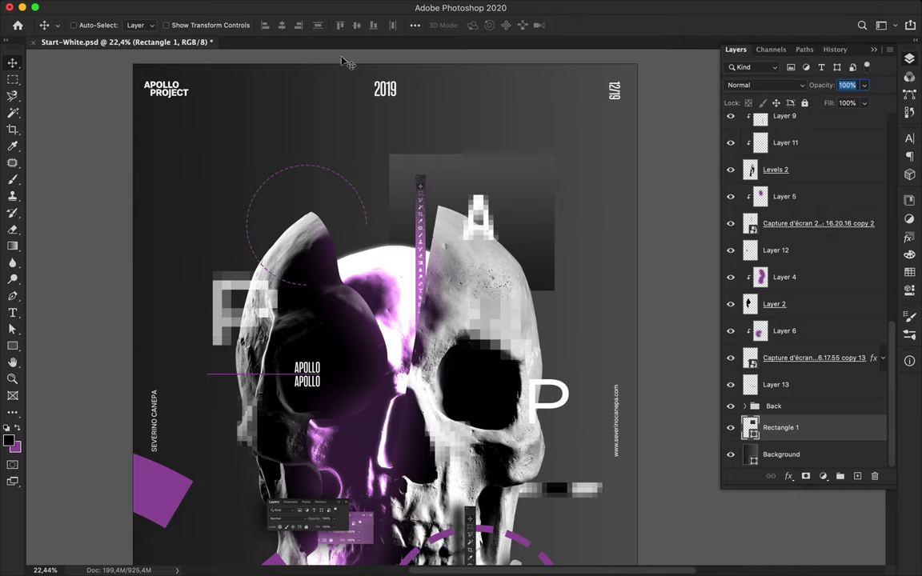
# - Save the document and set the rectangle's linear gradient fill angle to 0
pyautogui.press('super+s')
pyautogui.press('a')
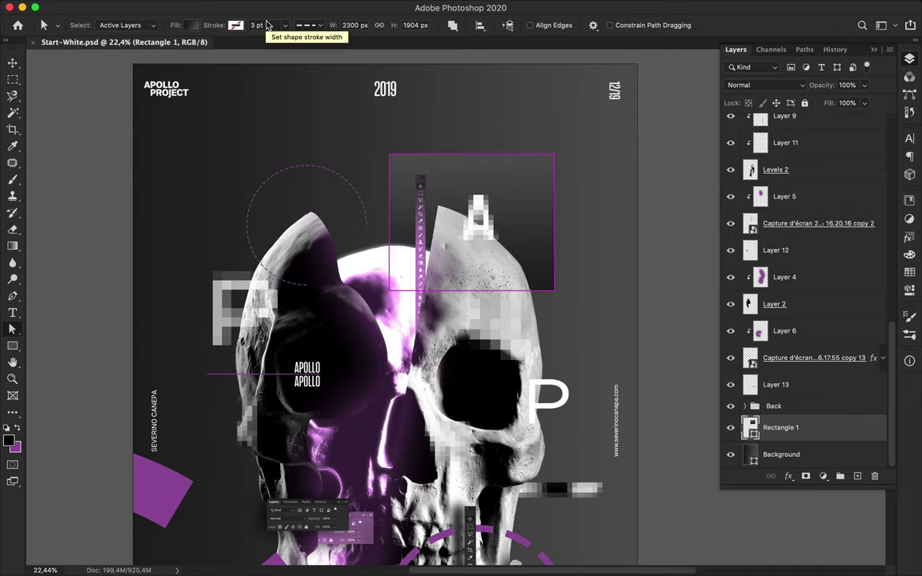
pyautogui.click(236, 26)
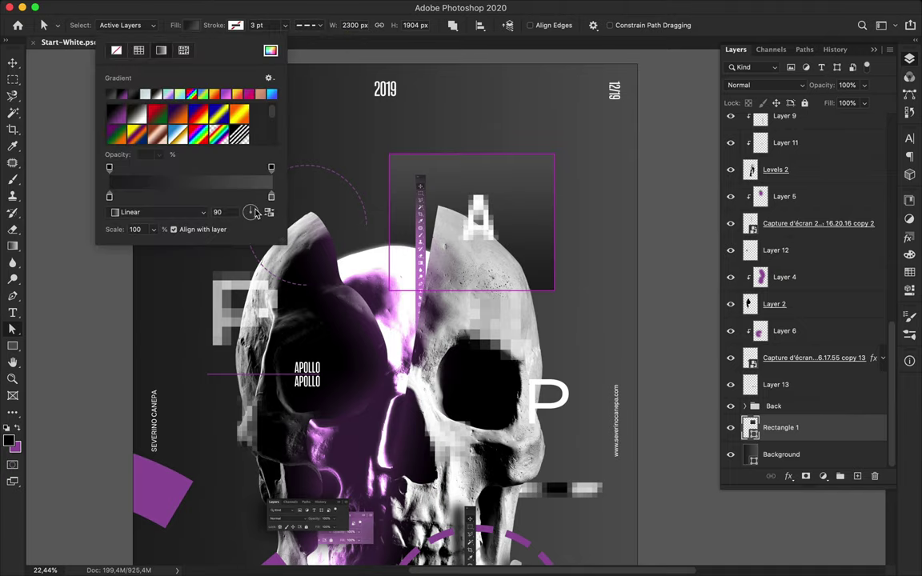
pyautogui.click(257, 214)
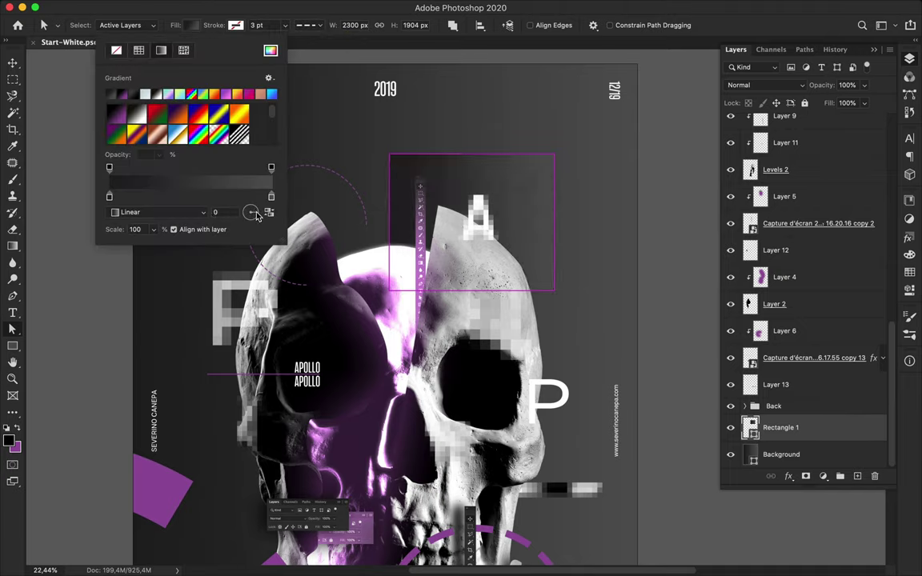
pyautogui.click(599, 134)
pyautogui.press('v')
pyautogui.scroll(-1, 578, 164)
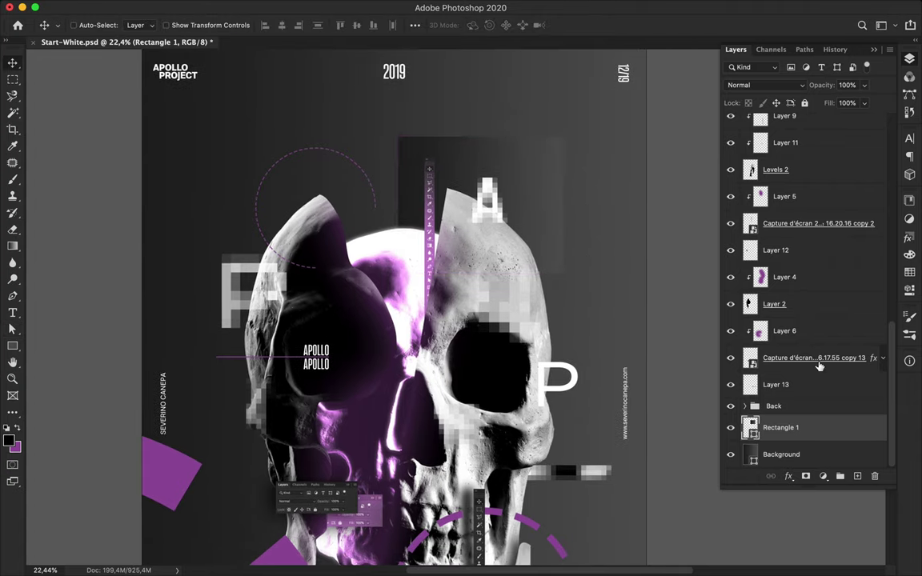
# - Load Rectangle 1's outline as a selection, paint it solid black on a new layer, and deselect
pyautogui.keyDown('super'); pyautogui.click(752, 428); pyautogui.keyUp('super')
pyautogui.press('super+shift+alt+n')
pyautogui.press('b')
pyautogui.moveTo(529, 225)
pyautogui.mouseDown()
pyautogui.moveTo(570, 148)
pyautogui.moveTo(407, 145)
pyautogui.mouseUp()
pyautogui.press('v')
pyautogui.press('m')
pyautogui.hotkey('ctrl', 'd')
pyautogui.press('v')
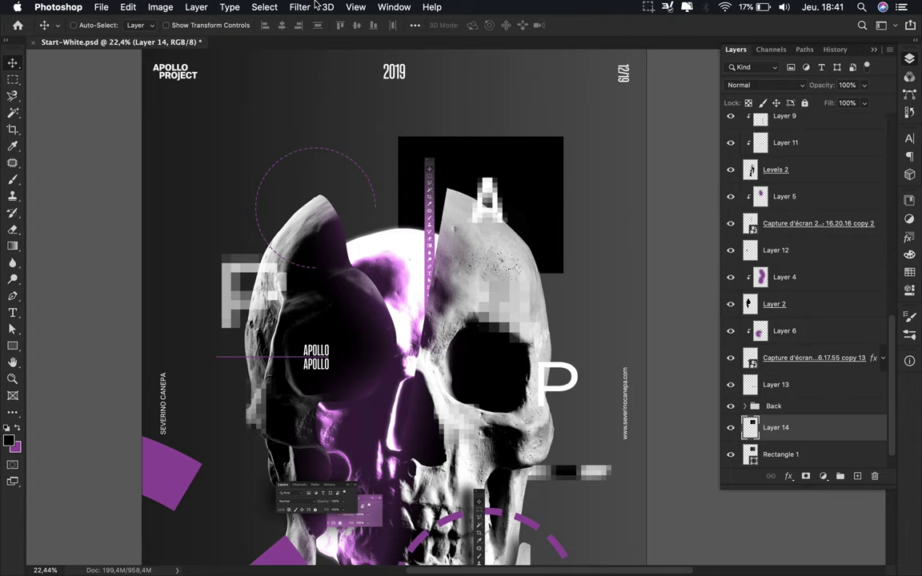
# - Soften the black rectangle with Gaussian Blur and place it beneath Rectangle 1 as a slightly offset shadow
pyautogui.click(294, 6)
pyautogui.moveTo(305, 155)
pyautogui.click(545, 212)
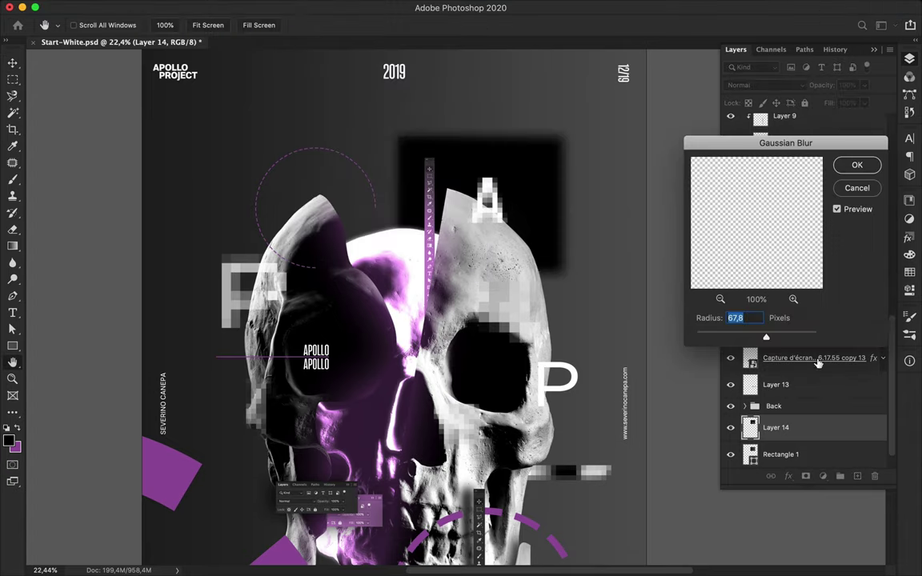
pyautogui.click(856, 165)
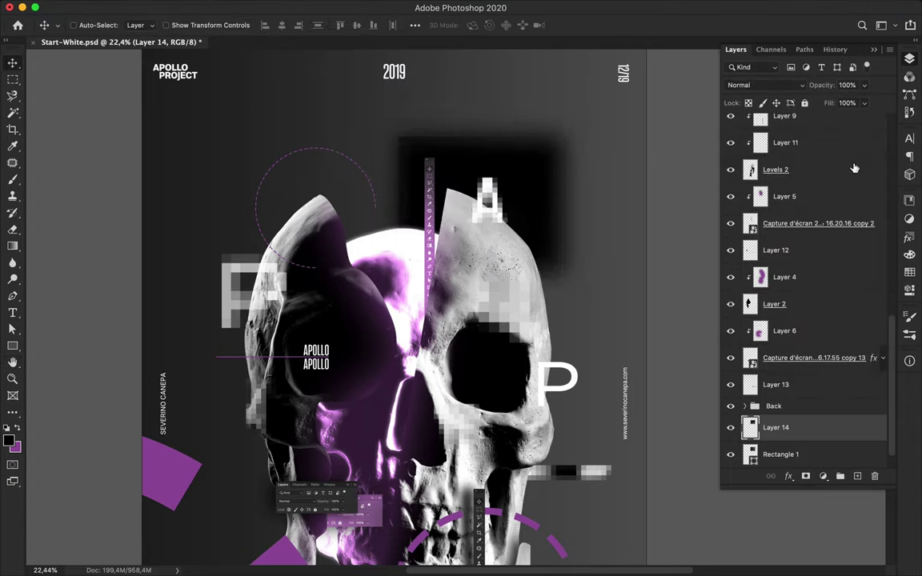
pyautogui.press('super+bracketleft')
pyautogui.moveTo(526, 195); pyautogui.dragTo(523, 195)
# - Draw a tall gradient rectangle about 1293 × 6429 px behind the left skull half and change its linear gradient angle
pyautogui.scroll(-1, 525, 195)
pyautogui.scroll(-3, 525, 196)
pyautogui.press('u')
pyautogui.moveTo(288, 120)
pyautogui.mouseDown()
pyautogui.moveTo(335, 344)
pyautogui.moveTo(330, 449)
pyautogui.mouseUp()
pyautogui.press('v')
pyautogui.press('a')
pyautogui.click(191, 24)
pyautogui.click(256, 214)
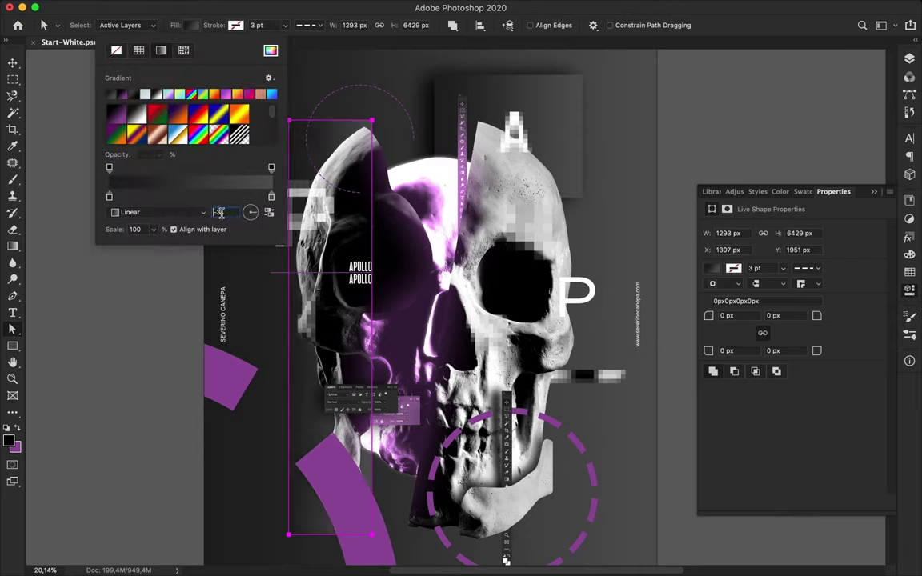
pyautogui.press('Return')
# - Shift the tall rectangle up and left behind the skull, and widen it by extending its right side
pyautogui.press('v')
pyautogui.moveTo(294, 169); pyautogui.dragTo(283, 161)
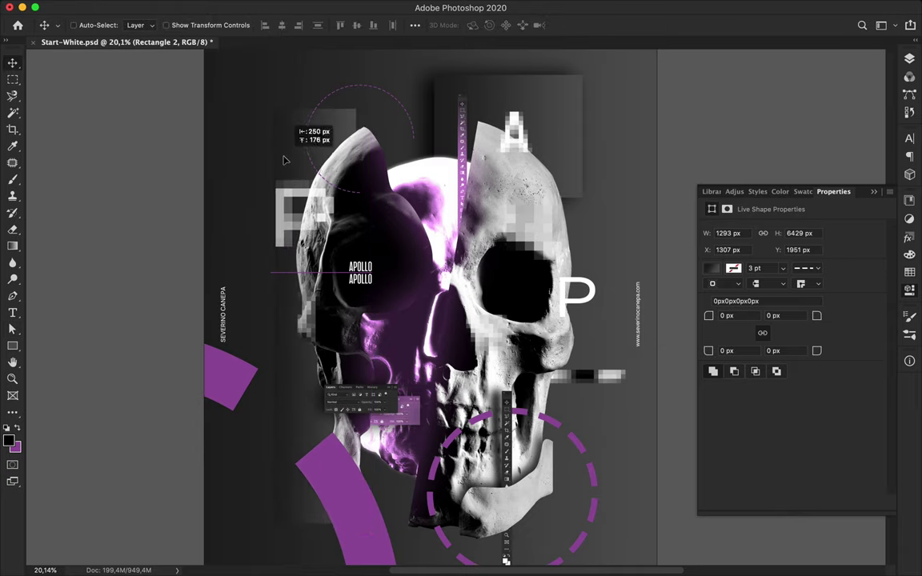
pyautogui.press('a')
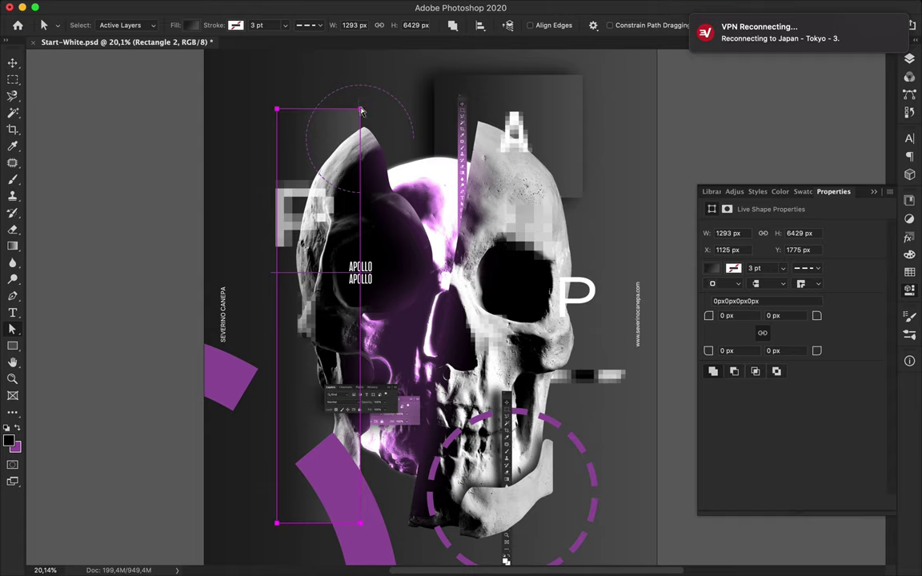
pyautogui.moveTo(360, 524); pyautogui.dragTo(389, 524)
pyautogui.press('v')
pyautogui.moveTo(296, 415); pyautogui.dragTo(294, 420)
pyautogui.scroll(1, 294, 423)
# - Create a layer below Rectangle 2, paint the tall rectangle's outline black on it, and deselect
pyautogui.click(909, 60)
pyautogui.scroll(-1, 836, 432)
pyautogui.keyDown('super'); pyautogui.click(858, 476); pyautogui.keyUp('super')
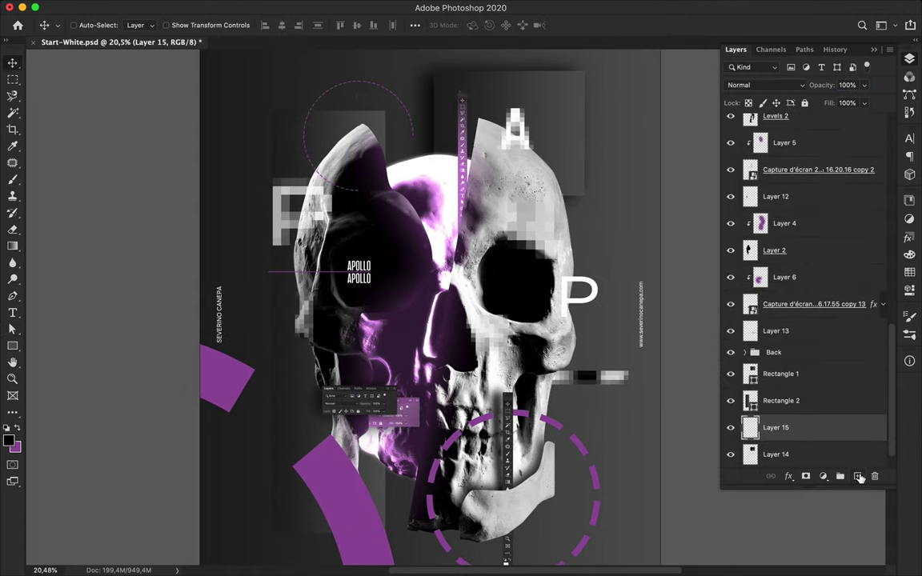
pyautogui.keyDown('super'); pyautogui.click(751, 401); pyautogui.keyUp('super')
pyautogui.press('b')
pyautogui.moveTo(274, 100)
pyautogui.mouseDown()
pyautogui.moveTo(293, 483)
pyautogui.moveTo(298, 390)
pyautogui.moveTo(282, 449)
pyautogui.mouseUp()
pyautogui.press('m')
pyautogui.press('super+d')
pyautogui.press('v')
# - Apply Gaussian Blur to the tall black shape and nudge it into place as the tall rectangle's shadow
pyautogui.rightClick(807, 433)
pyautogui.click(829, 426)
pyautogui.click(298, 4)
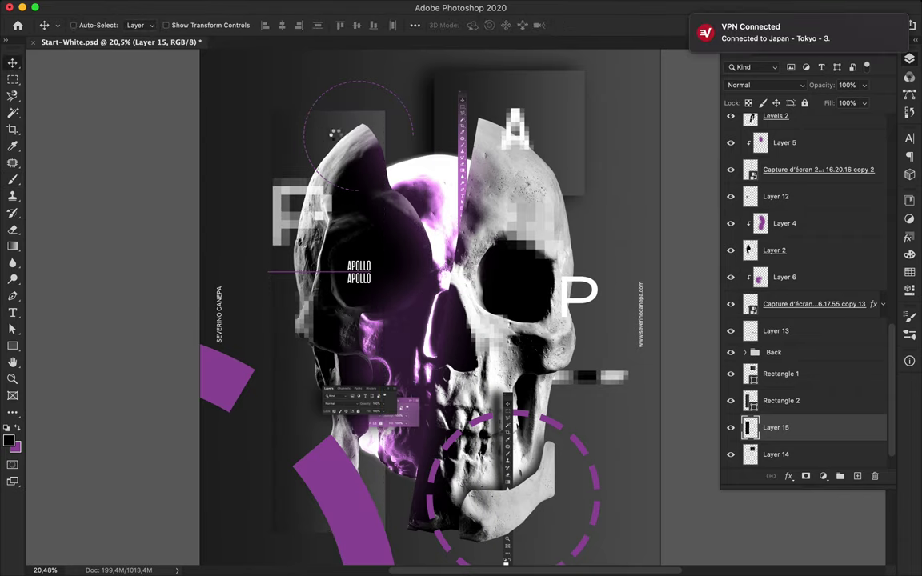
pyautogui.moveTo(270, 265); pyautogui.dragTo(269, 264)
pyautogui.scroll(-2, 383, 263)
pyautogui.scroll(2, 384, 262)
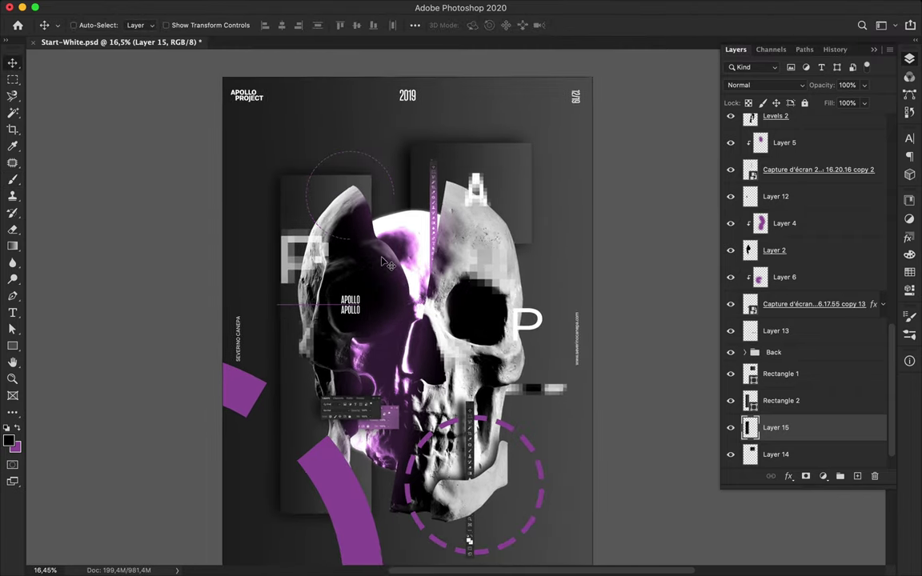
# - Draw a purple rectangle about 3206 × 1796 px behind the skull's forehead and move its layer directly above Background
pyautogui.press('u')
pyautogui.click(144, 26)
pyautogui.click(92, 50)
pyautogui.click(64, 94)
pyautogui.moveTo(379, 204); pyautogui.dragTo(549, 299)
pyautogui.press('v')
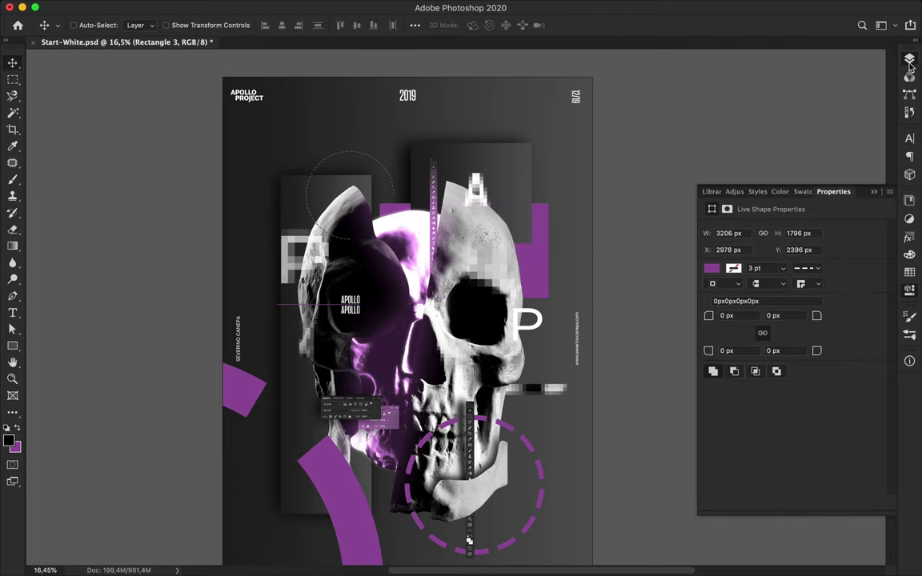
pyautogui.click(909, 59)
pyautogui.scroll(-2, 797, 411)
pyautogui.moveTo(795, 376); pyautogui.dragTo(793, 434)
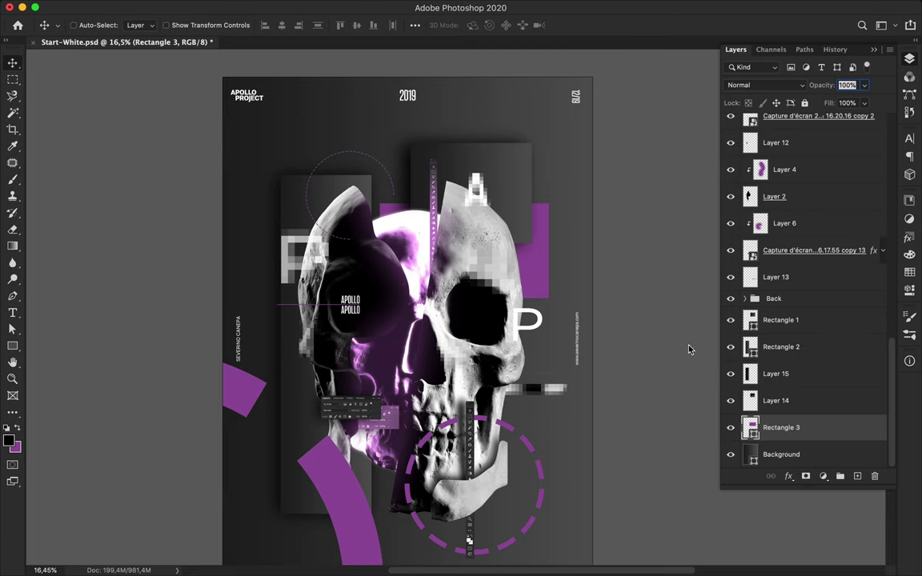
# - Add an Inner Shadow to the purple rectangle and raise its upper edge slightly
pyautogui.doubleClick(840, 427)
pyautogui.click(494, 189)
pyautogui.moveTo(562, 71); pyautogui.dragTo(439, 278)
pyautogui.click(715, 295)
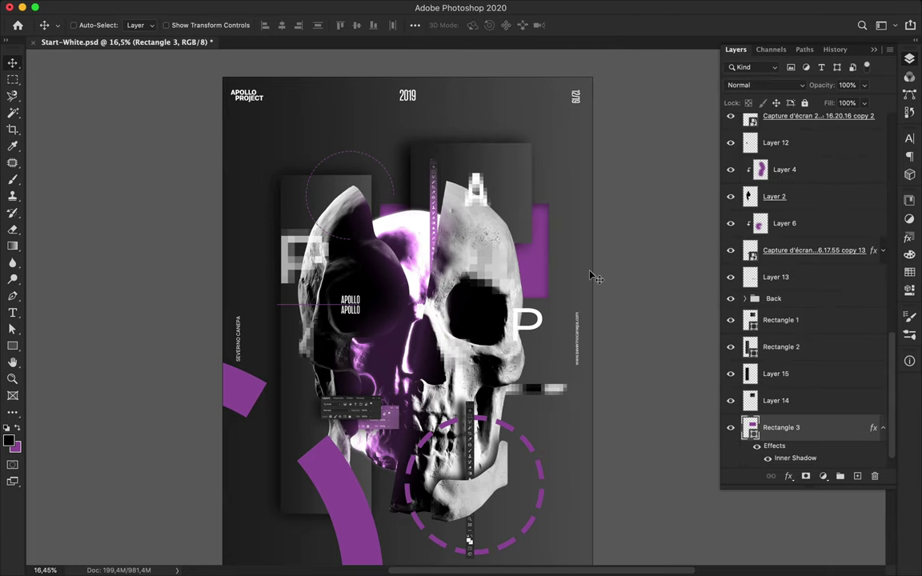
pyautogui.scroll(2, 513, 443)
pyautogui.press('a')
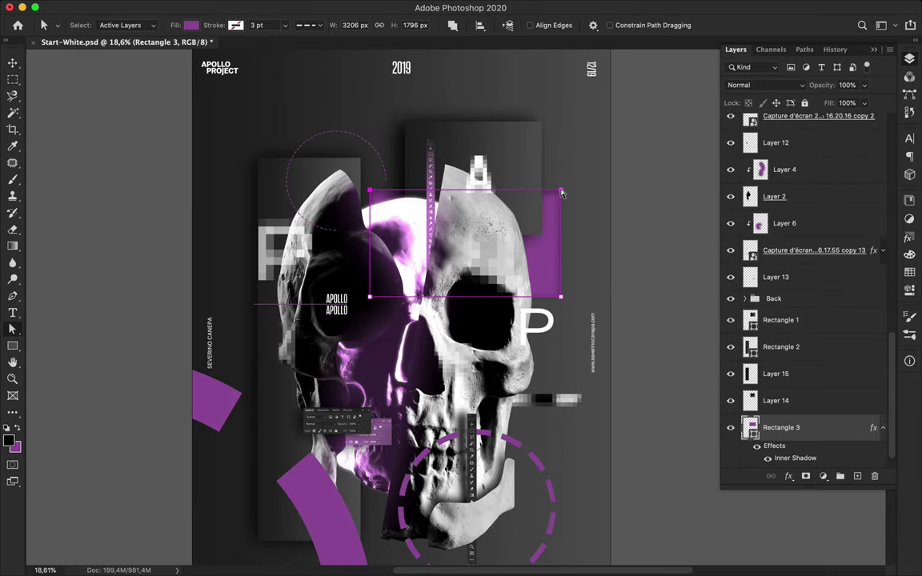
pyautogui.press('v')
# - Draw a diagonal Pen line about 1541 × 1541 px from the purple forehead area into the right eye socket, with no fill
pyautogui.scroll(3, 506, 226)
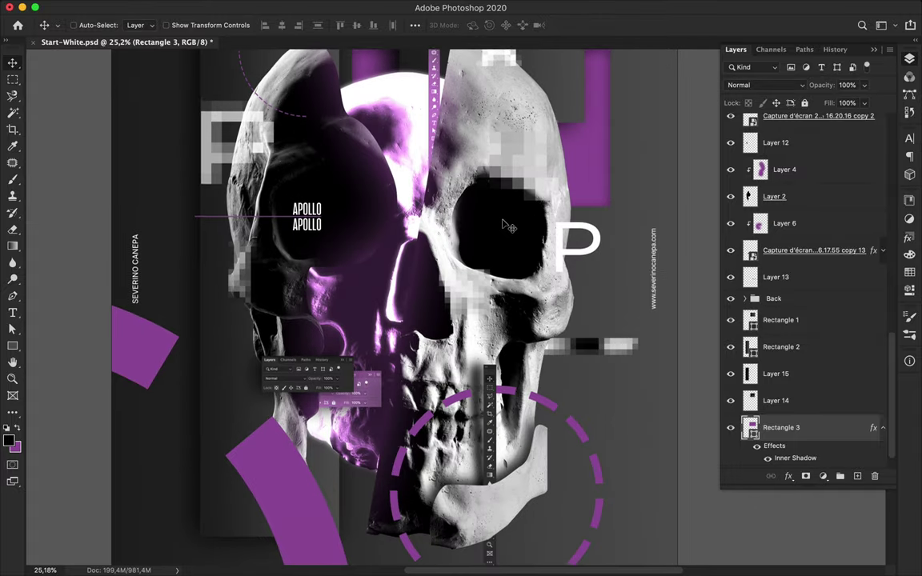
pyautogui.press('p')
pyautogui.click(502, 352)
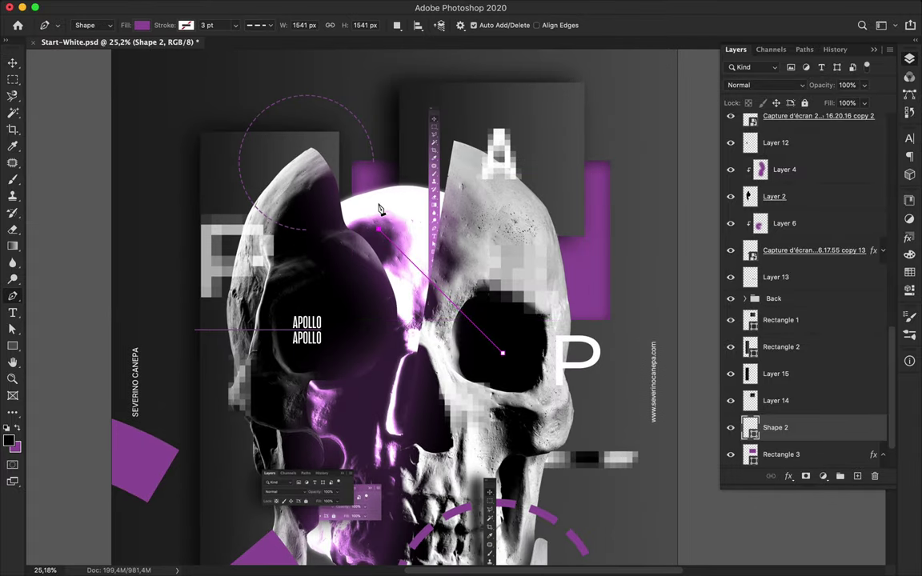
pyautogui.press('a')
pyautogui.click(191, 25)
pyautogui.click(118, 50)
# - Give the diagonal line a dashed purple 9 pt stroke and move its layer directly below Groupe 1
pyautogui.click(235, 25)
pyautogui.click(154, 94)
pyautogui.click(275, 25)
pyautogui.write('3')
pyautogui.click(313, 26)
pyautogui.click(530, 114)
pyautogui.moveTo(811, 428)
pyautogui.mouseDown()
pyautogui.moveTo(803, 108)
pyautogui.moveTo(796, 160)
pyautogui.moveTo(793, 134)
pyautogui.mouseUp()
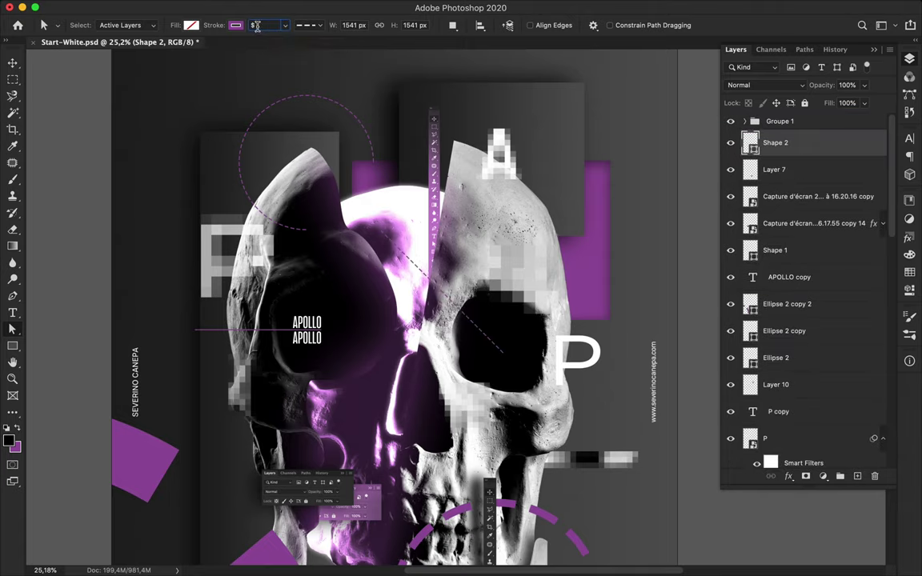
pyautogui.scroll(-3, 381, 233)
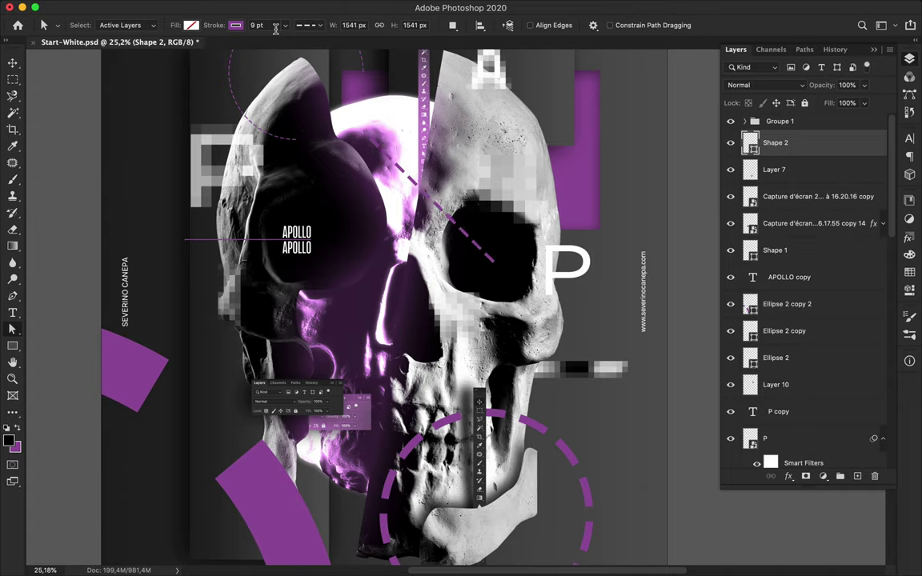
pyautogui.scroll(-5, 340, 152)
pyautogui.scroll(5, 347, 144)
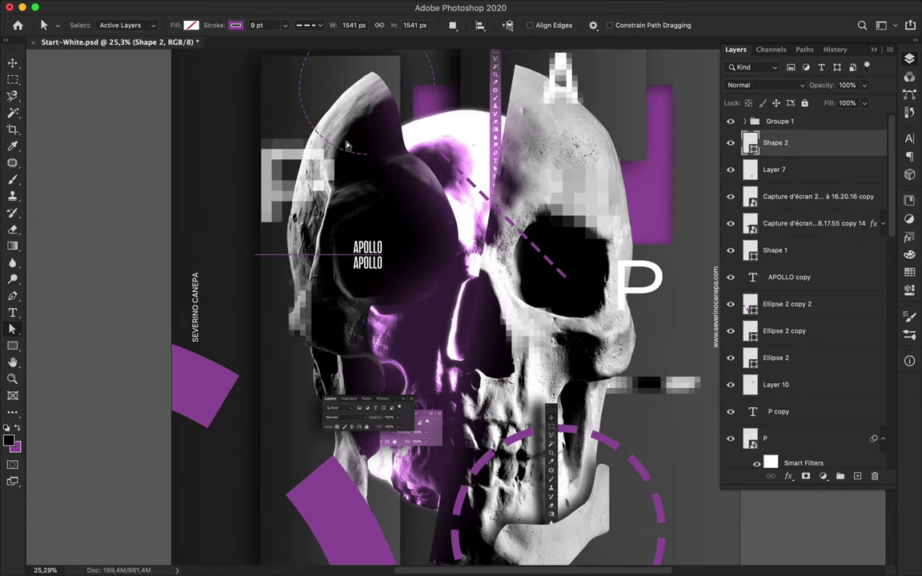
# - Switch the P on the right cheekbone to a heavy Condensed style and place a copy lower, beside the nose cavity
pyautogui.keyDown('super'); pyautogui.click(623, 286); pyautogui.keyUp('super')
pyautogui.click(909, 138)
pyautogui.click(890, 150)
pyautogui.scroll(10, 867, 247)
pyautogui.click(820, 155)
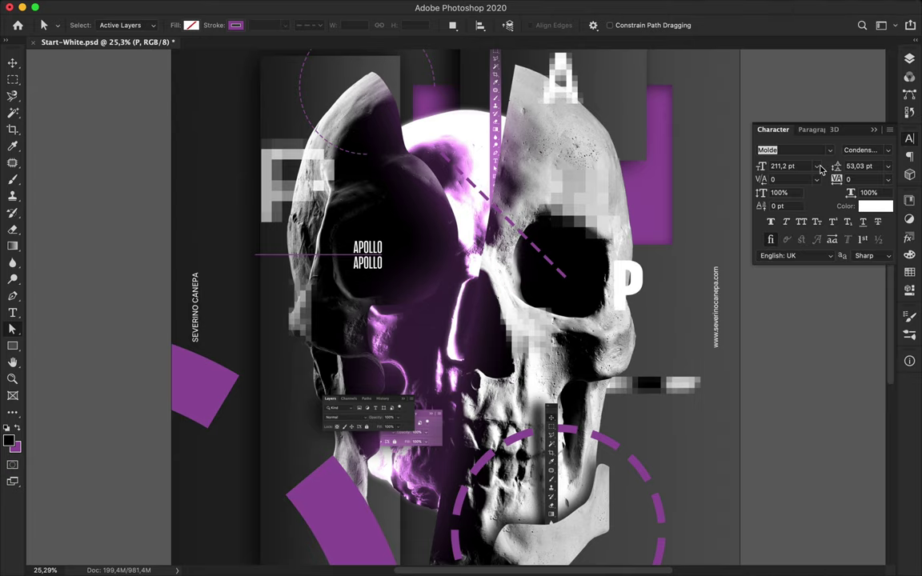
pyautogui.press('v')
pyautogui.moveTo(636, 284); pyautogui.dragTo(566, 354)
# - Convert the cheekbone P to a smart object, pixelate it with Mosaic at cell size 139, and move it onto the eye socket
pyautogui.click(300, 6)
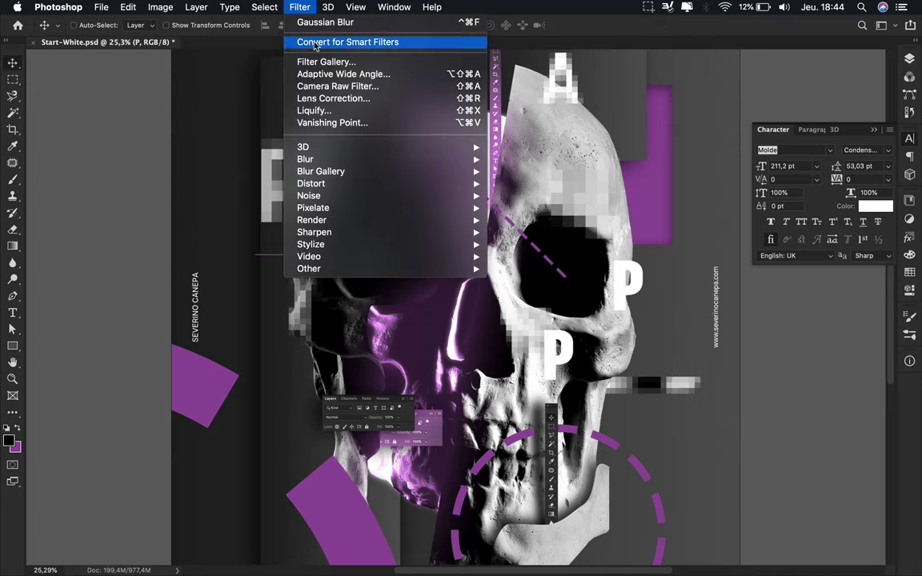
pyautogui.click(503, 244)
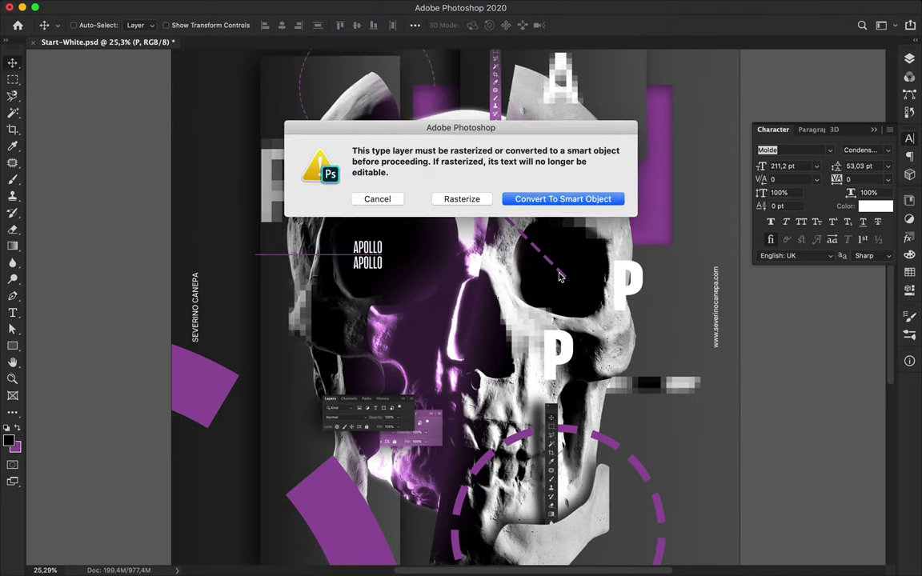
pyautogui.click(557, 198)
pyautogui.moveTo(82, 203); pyautogui.dragTo(89, 206)
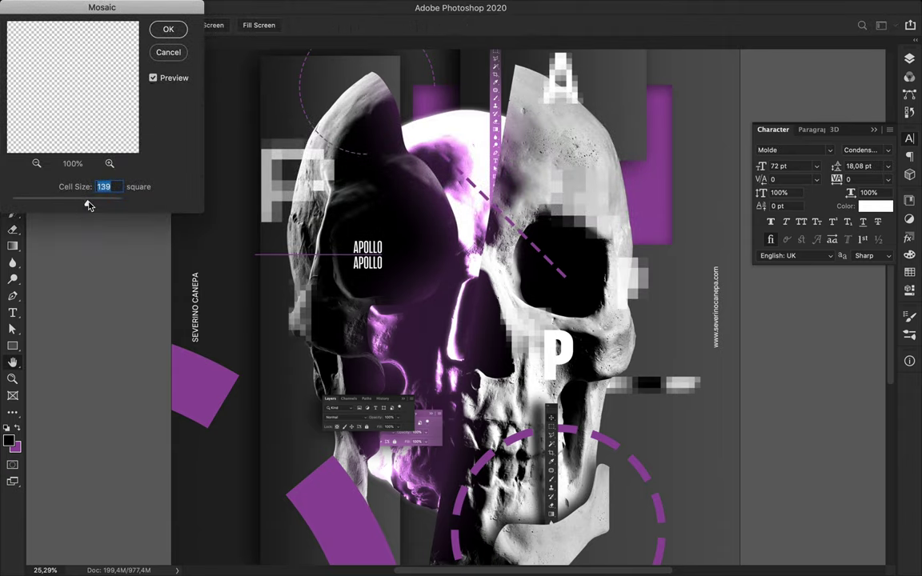
pyautogui.click(171, 32)
pyautogui.moveTo(632, 280); pyautogui.dragTo(594, 282)
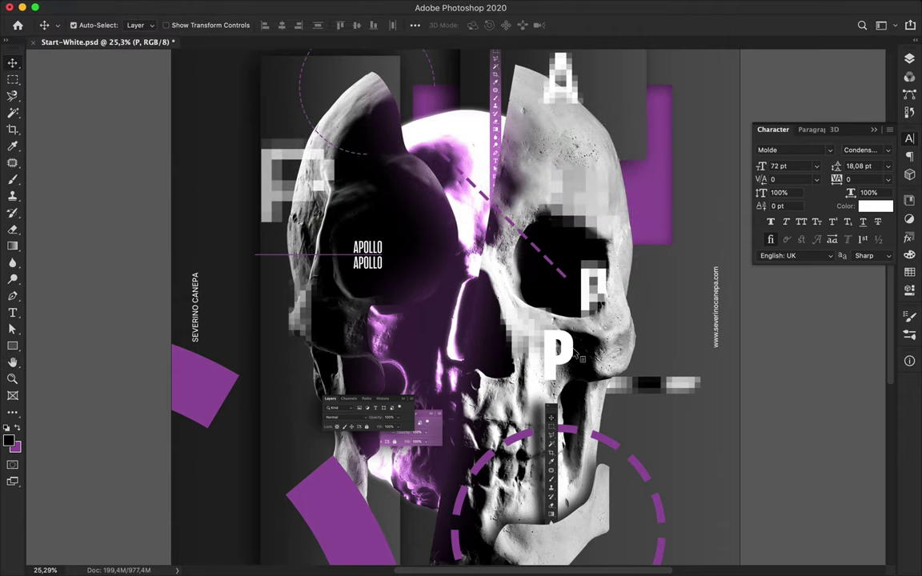
# - Change the copied P beside the nose cavity to the letter O and set its font style to Regular
pyautogui.doubleClick(564, 346)
pyautogui.write('O')
pyautogui.press('Escape')
pyautogui.click(887, 149)
pyautogui.scroll(-10, 861, 232)
pyautogui.click(862, 227)
# - Enlarge the O to 414,59 pt over the right jaw and place a copy over the left cheek
pyautogui.press('super+t')
pyautogui.moveTo(595, 395); pyautogui.dragTo(643, 467)
pyautogui.press('Return')
pyautogui.moveTo(627, 383); pyautogui.dragTo(368, 416)
pyautogui.press('t')
pyautogui.press('a')
pyautogui.press('v')
pyautogui.scroll(4, 368, 417)
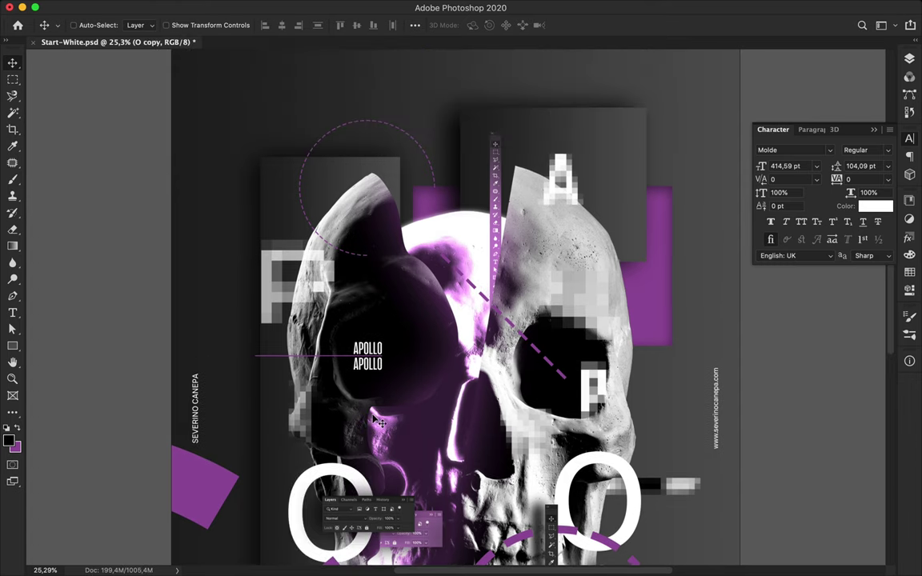
# - Delete the pixelated P at the right eye socket and move the O from the right jaw into that socket
pyautogui.scroll(-2, 549, 398)
pyautogui.keyDown('ctrl'); pyautogui.click(599, 324); pyautogui.keyUp('ctrl')
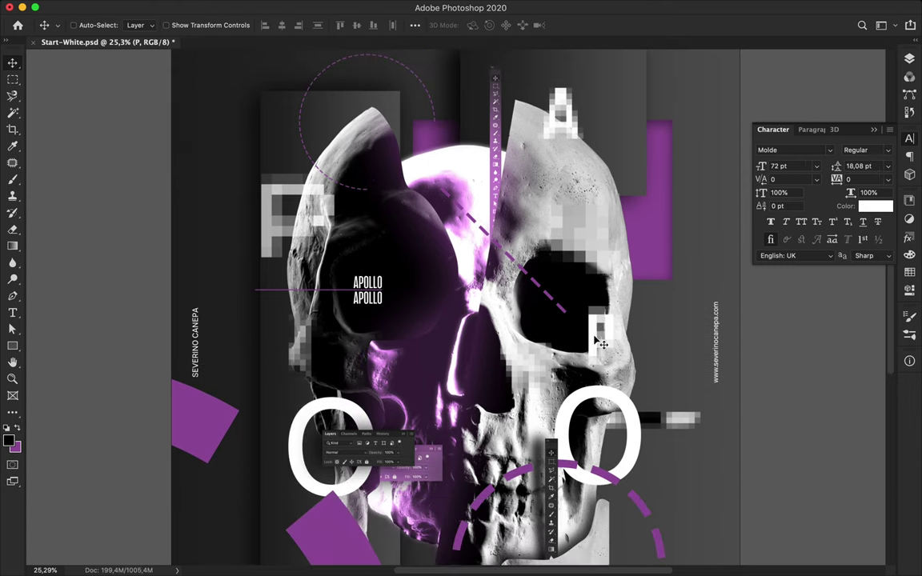
pyautogui.moveTo(601, 404); pyautogui.dragTo(563, 288)
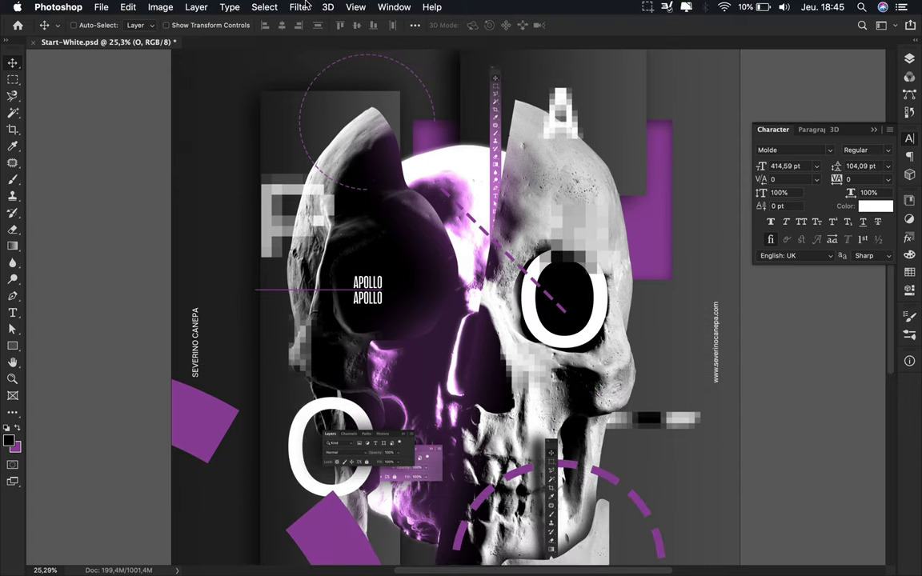
# - Pixelate the O in the right eye socket with a Mosaic filter at cell size 59
pyautogui.click(299, 7)
pyautogui.moveTo(308, 163)
pyautogui.moveTo(317, 208)
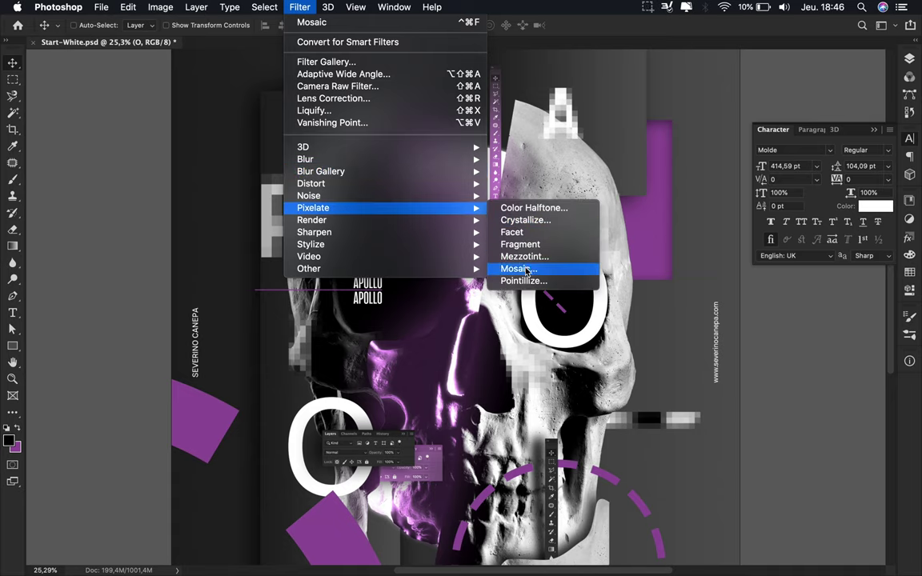
pyautogui.click(525, 267)
pyautogui.press('Return')
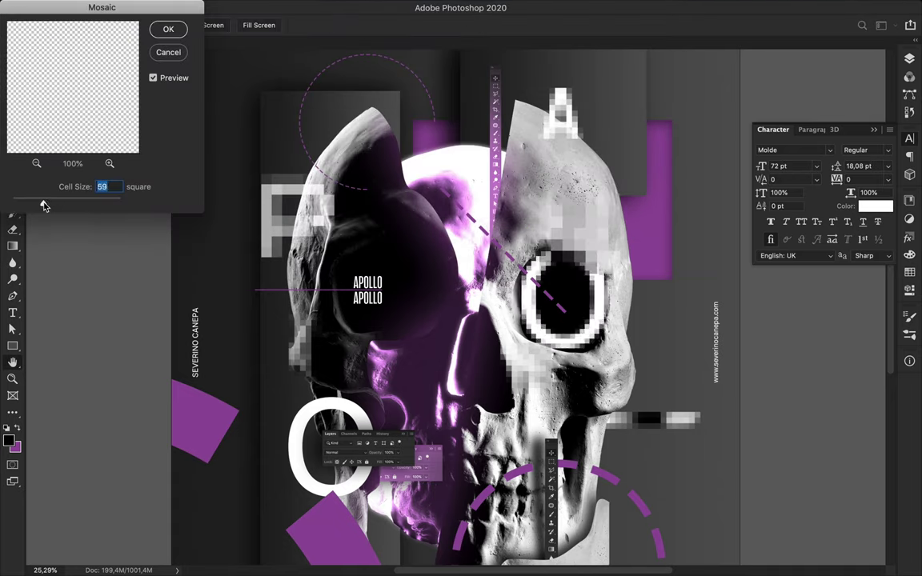
pyautogui.click(170, 29)
# - Copy the left-cheek O beside the nose cavity and change it to the letter L
pyautogui.moveTo(355, 416); pyautogui.dragTo(528, 384)
pyautogui.doubleClick(528, 384)
pyautogui.write('L')
pyautogui.press('super+Return')
# - Place L letters in the nose cavity and over the right jaw, reapplying the Mosaic filter to the nose-cavity L
pyautogui.moveTo(518, 461); pyautogui.dragTo(580, 415)
pyautogui.press('super+t')
pyautogui.press('Return')
pyautogui.click(310, 5)
pyautogui.click(312, 22)
# - Set the right-jaw L to an Expanded font style and scale it to 275,46 pt
pyautogui.click(888, 150)
pyautogui.scroll(-5, 710, 480)
pyautogui.click(710, 514)
pyautogui.hotkey('ctrl', 't')
pyautogui.moveTo(659, 420); pyautogui.dragTo(626, 419)
pyautogui.press('Return')
# - Convert the right-jaw L to a smart object and pixelate it with the Mosaic filter
pyautogui.click(305, 5)
pyautogui.click(313, 22)
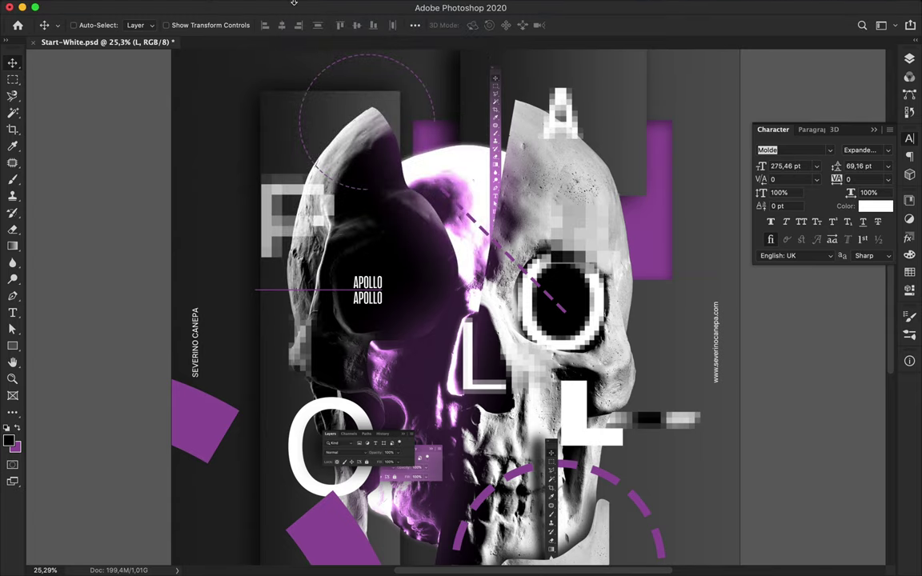
pyautogui.click(382, 8)
pyautogui.moveTo(336, 205)
pyautogui.click(528, 278)
pyautogui.click(552, 198)
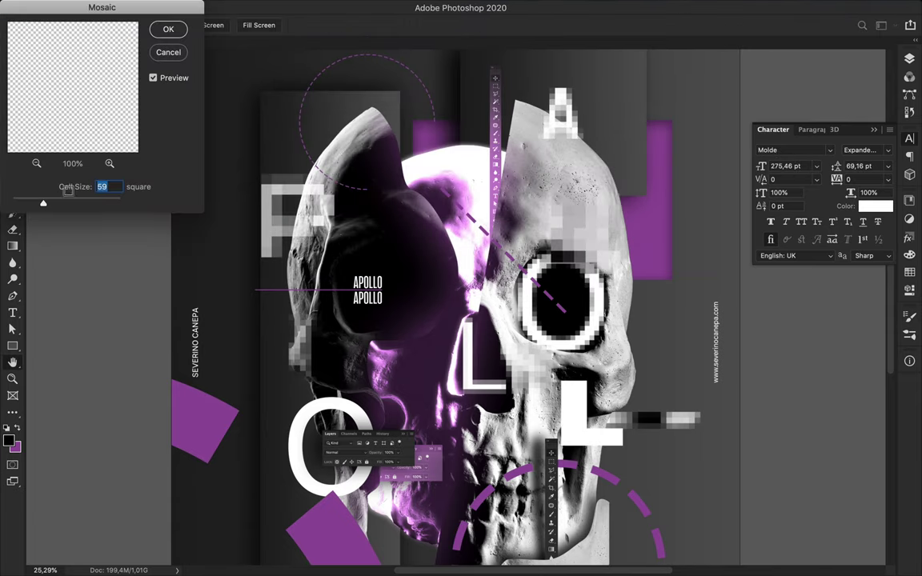
pyautogui.press('Return')
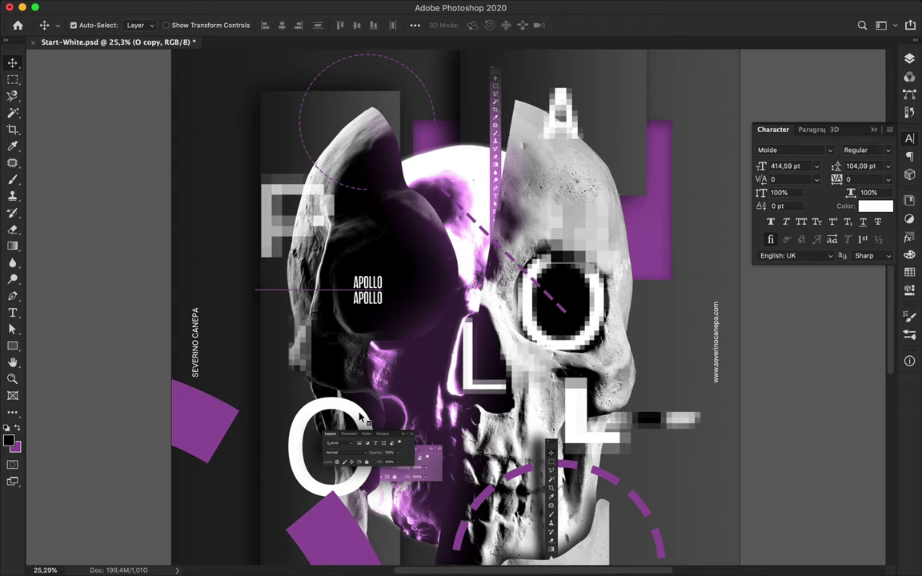
# - Convert the left-cheek O to a smart object and pixelate it with Mosaic at cell size 135
pyautogui.scroll(-5, 362, 417)
pyautogui.click(196, 7)
pyautogui.moveTo(300, 8)
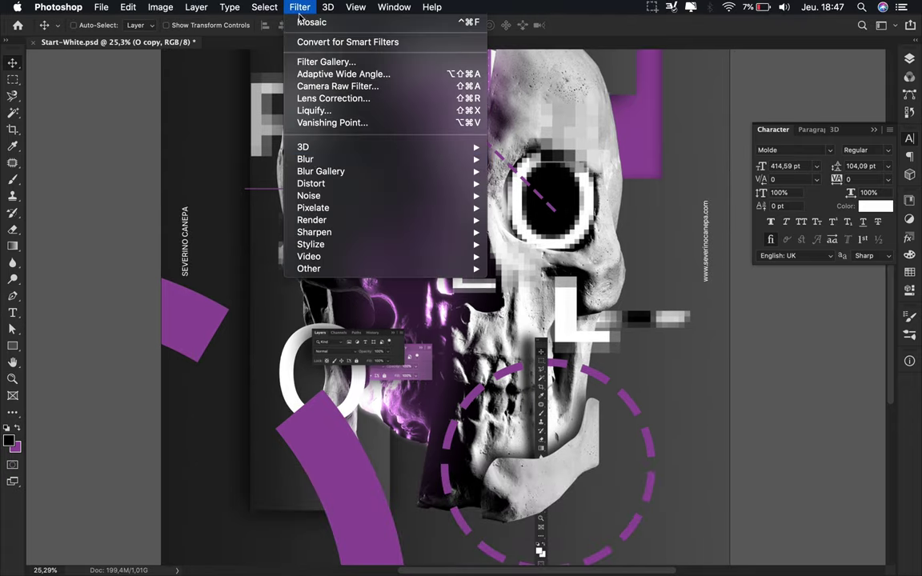
pyautogui.moveTo(444, 207)
pyautogui.click(539, 268)
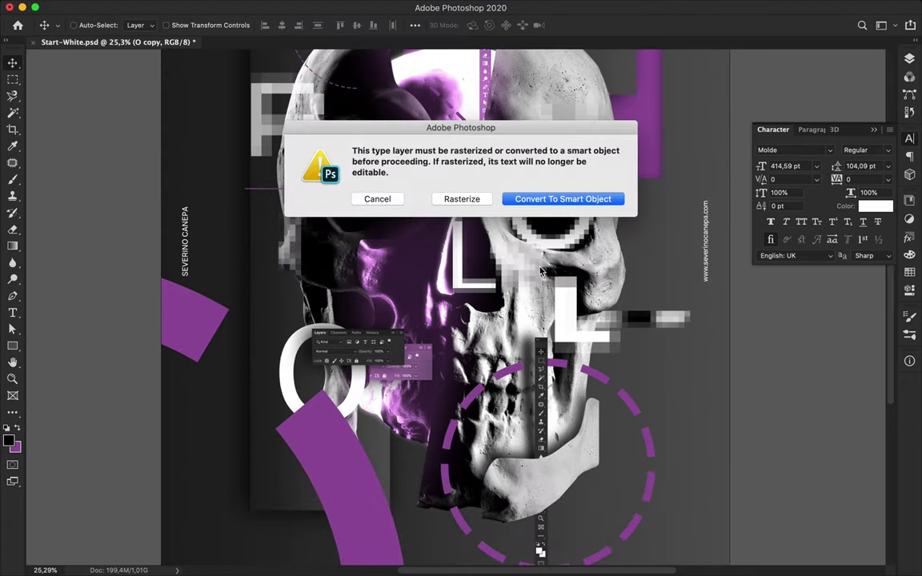
pyautogui.click(559, 200)
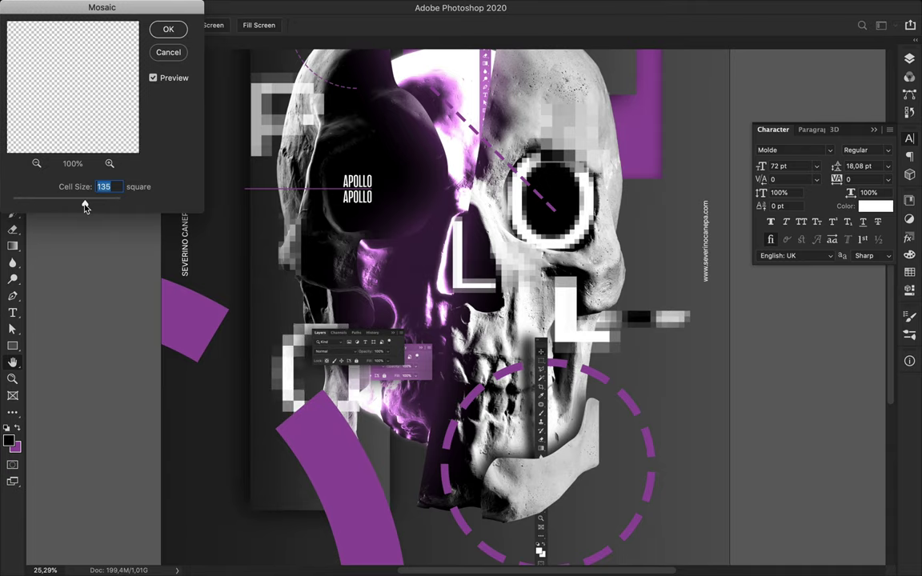
pyautogui.click(169, 31)
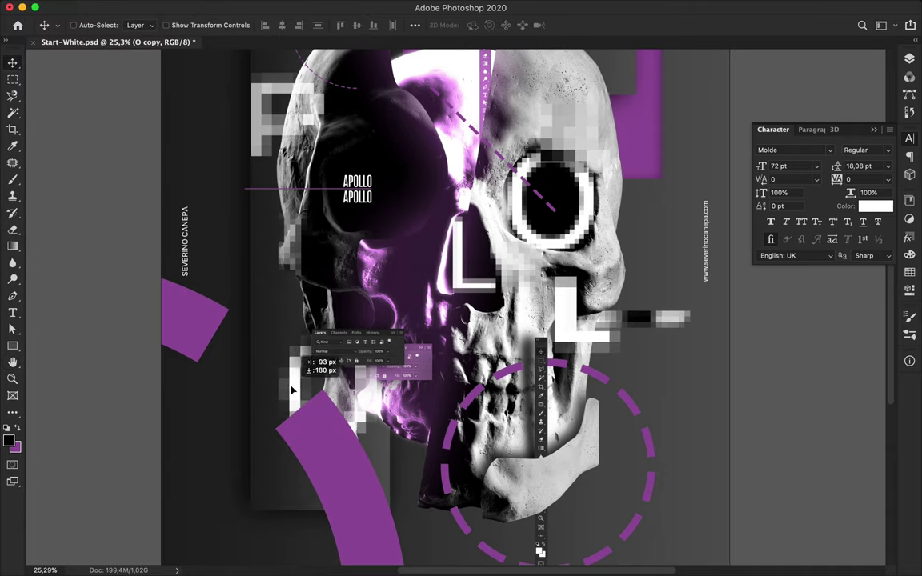
# - Draw a 173 px purple square below the nose cavity and place a copy diagonally beside it
pyautogui.scroll(5, 413, 388)
pyautogui.hscroll(3, 412, 388)
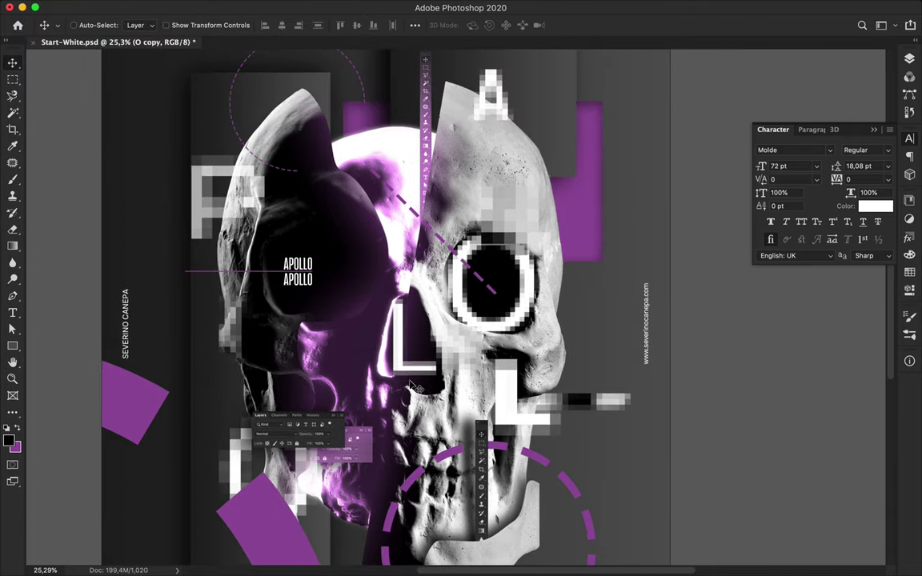
pyautogui.press('u')
pyautogui.moveTo(403, 413); pyautogui.dragTo(390, 415)
pyautogui.press('v')
pyautogui.scroll(4, 396, 417)
pyautogui.scroll(-4, 396, 416)
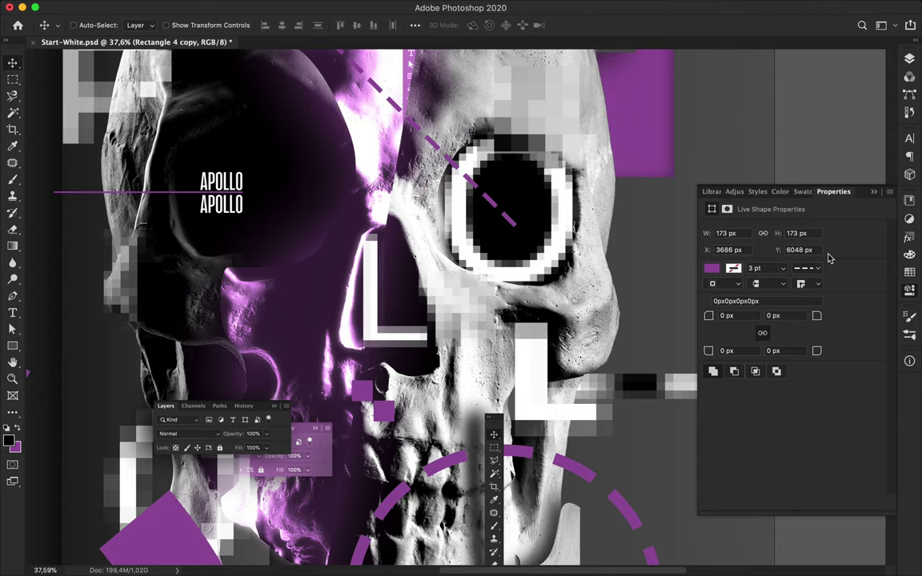
# - Duplicate the small square over the upper teeth and set the fill of a copy to white
pyautogui.moveTo(388, 415); pyautogui.dragTo(434, 474)
pyautogui.press('a')
pyautogui.click(193, 25)
pyautogui.click(117, 81)
pyautogui.press('v')
# - Scatter more copies of the squares around the upper teeth and reapply the Mosaic filter
pyautogui.scroll(-3, 420, 402)
pyautogui.keyDown('super'); pyautogui.click(380, 450); pyautogui.keyUp('super')
pyautogui.moveTo(431, 472); pyautogui.dragTo(453, 462)
pyautogui.click(301, 7)
pyautogui.click(312, 22)
pyautogui.scroll(-1, 480, 414)
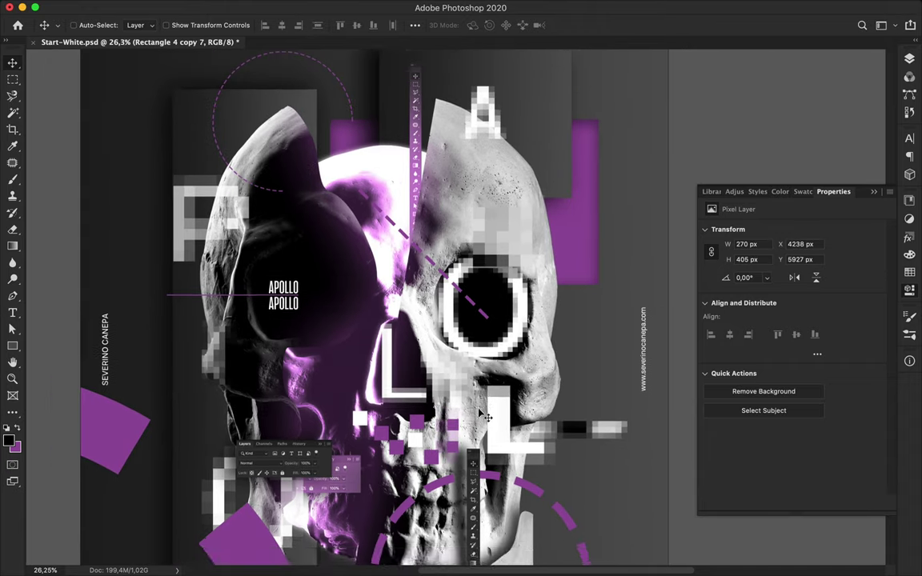
# - Place two copies of the Layers panel screenshot at the skull's upper left and move them lower in the layer stack
pyautogui.scroll(1, 480, 414)
pyautogui.keyDown('super'); pyautogui.click(292, 480); pyautogui.keyUp('super')
pyautogui.moveTo(292, 479); pyautogui.dragTo(293, 136)
pyautogui.click(909, 59)
pyautogui.moveTo(842, 223); pyautogui.dragTo(792, 281)
pyautogui.moveTo(326, 136); pyautogui.dragTo(287, 154)
pyautogui.moveTo(804, 301); pyautogui.dragTo(787, 251)
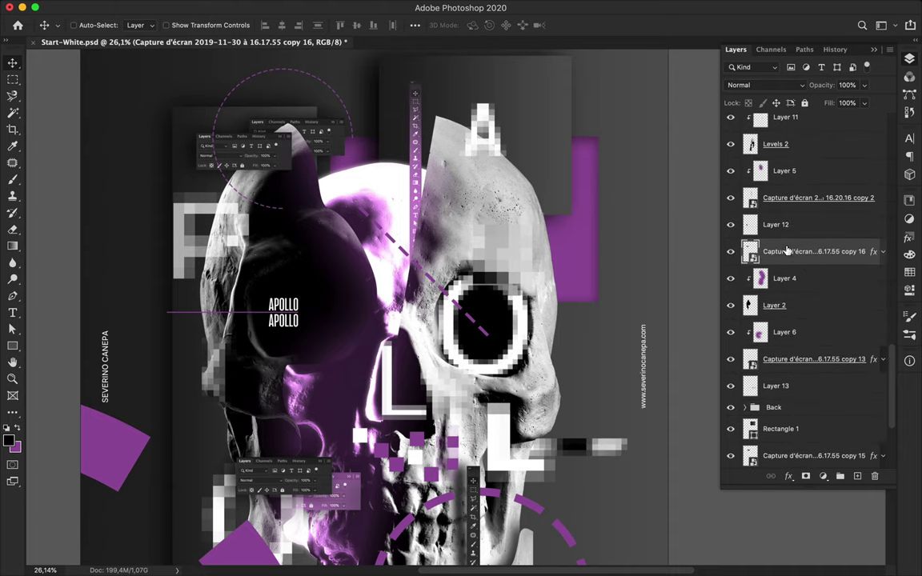
# - Place two more panel screenshot copies on the right forehead and rotate another copy 90 degrees above the skull
pyautogui.moveTo(264, 154); pyautogui.dragTo(526, 176)
pyautogui.scroll(-3, 538, 192)
pyautogui.moveTo(514, 227); pyautogui.dragTo(494, 126)
pyautogui.press('super+t')
pyautogui.scroll(5, 494, 125)
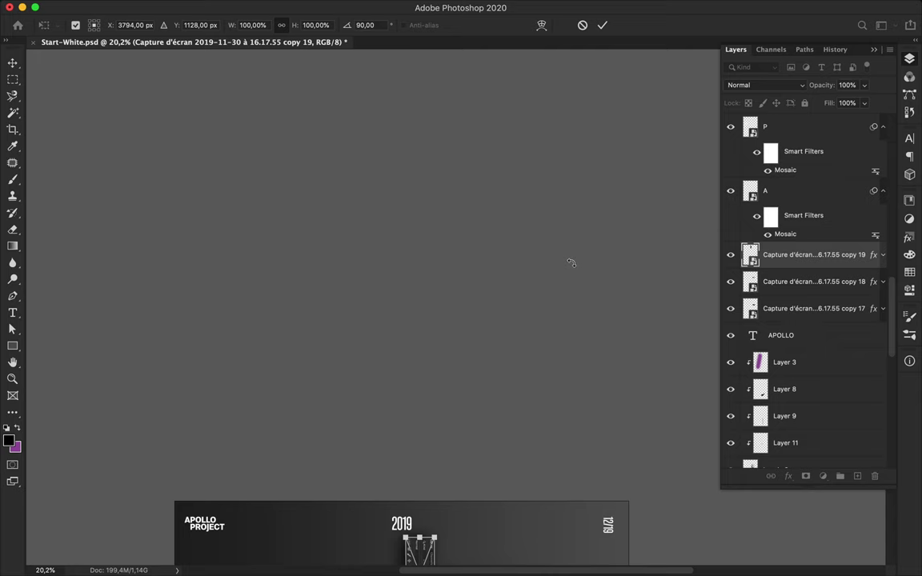
pyautogui.press('Return')
# - Position the rotated panel screenshot above the skull, then copy it below the skull and add a horizontal copy at the right jaw
pyautogui.scroll(-5, 572, 263)
pyautogui.moveTo(431, 270); pyautogui.dragTo(414, 282)
pyautogui.press('super+0')
pyautogui.moveTo(464, 138); pyautogui.dragTo(467, 493)
pyautogui.moveTo(451, 171); pyautogui.dragTo(607, 453)
# - Move the right-jaw panel screenshot's layer up the stack to just below Shape 1
pyautogui.moveTo(800, 400); pyautogui.dragTo(788, 163)
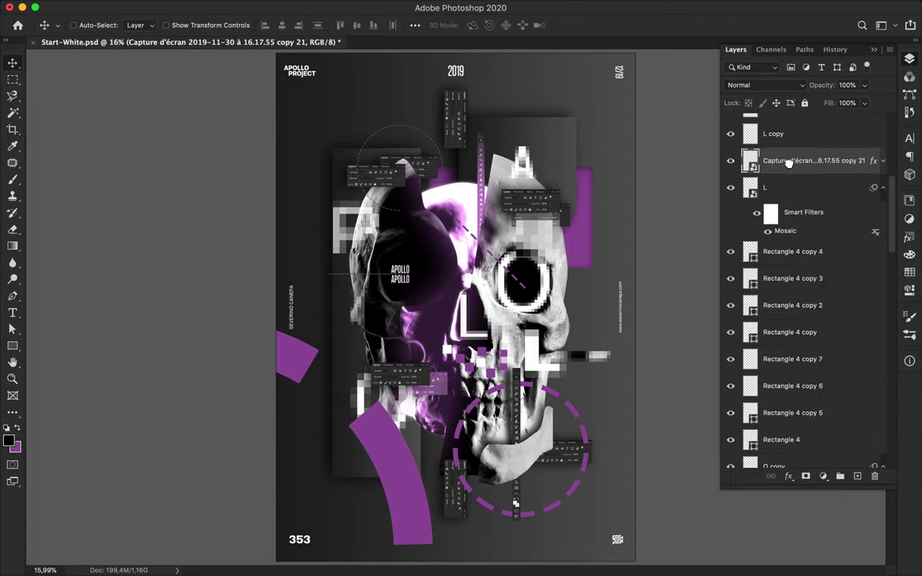
pyautogui.scroll(5, 788, 163)
pyautogui.moveTo(787, 385); pyautogui.dragTo(792, 209)
pyautogui.scroll(3, 792, 210)
pyautogui.scroll(5, 556, 371)
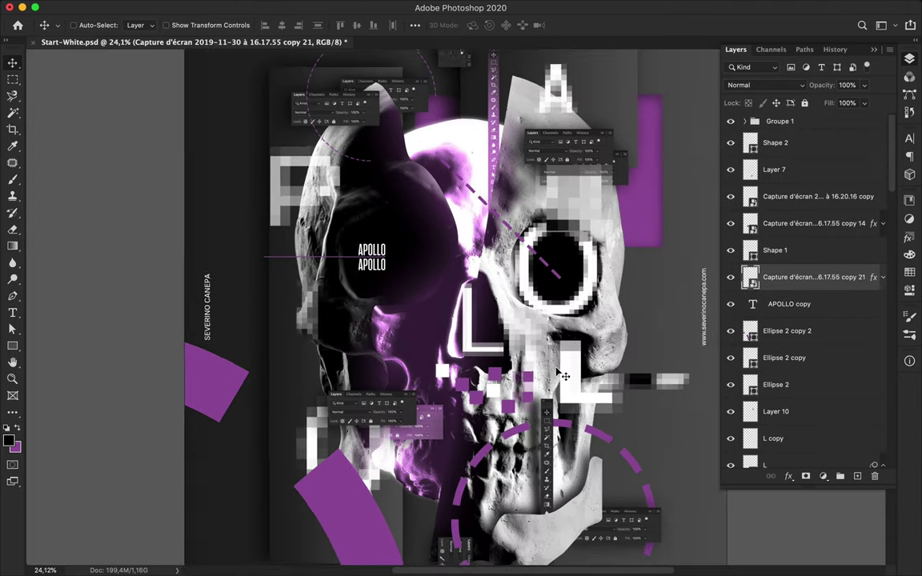
pyautogui.press('super+minus')
pyautogui.press('super+plus')
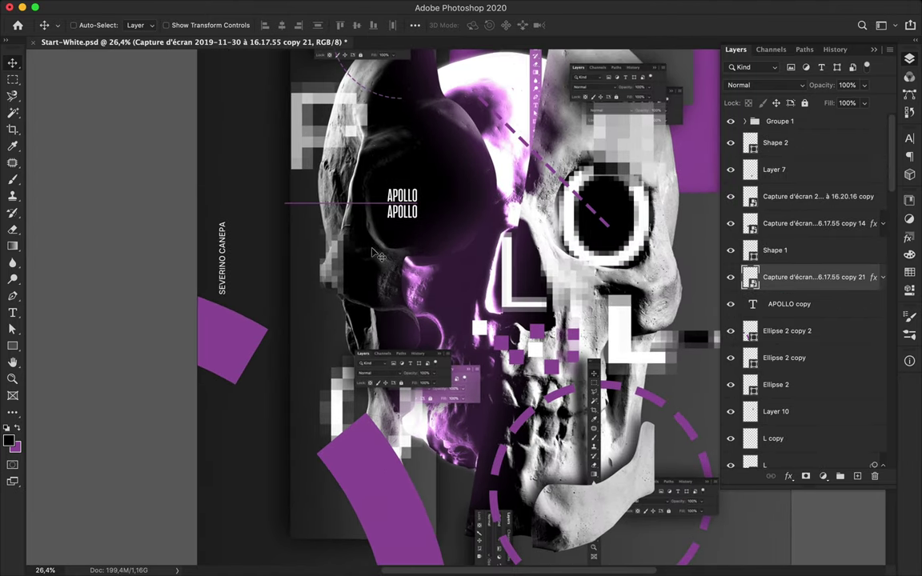
pyautogui.scroll(-4, 373, 253)
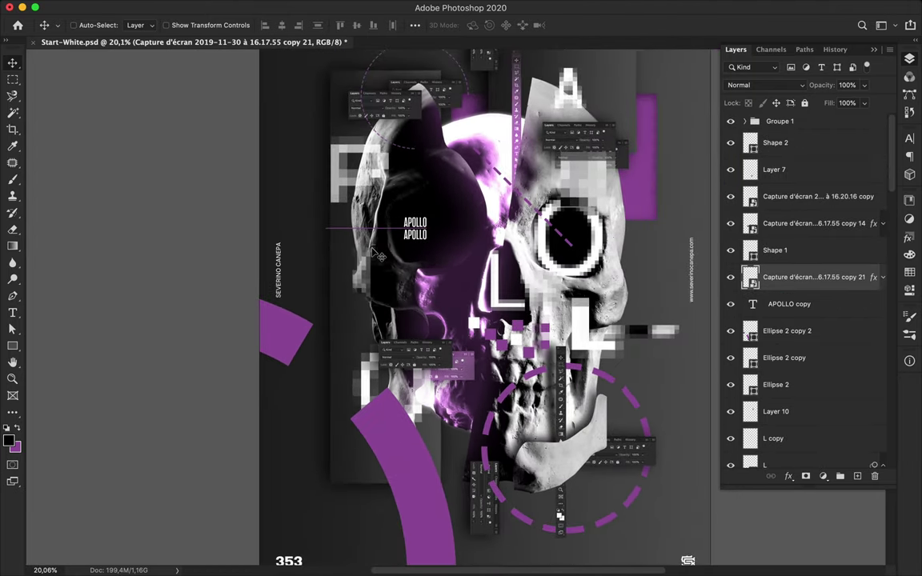
# - Delete all the small purple and white squares scattered around the upper teeth
pyautogui.scroll(3, 373, 253)
pyautogui.keyDown('super'); pyautogui.click(493, 397); pyautogui.keyUp('super')
pyautogui.press('Delete')
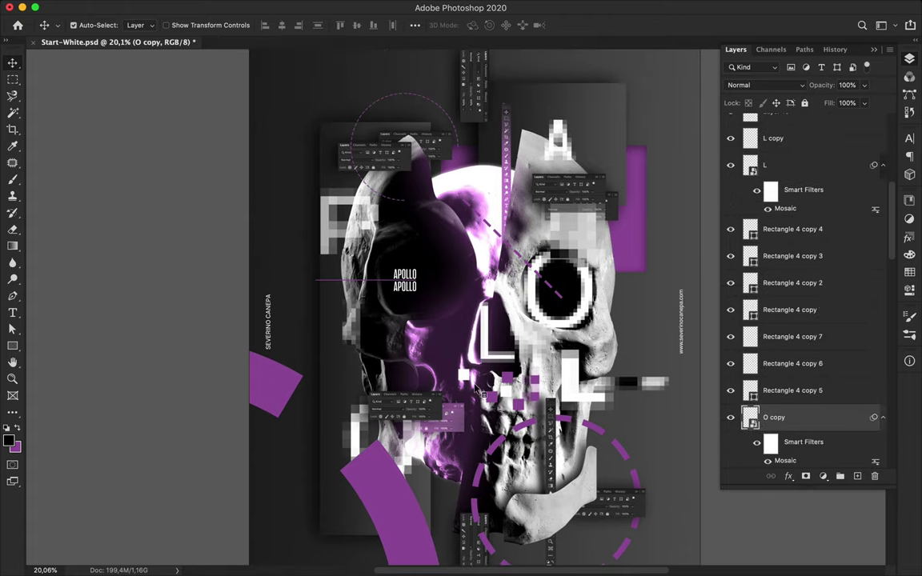
pyautogui.keyDown('shift'); pyautogui.keyDown('super'); pyautogui.click(478, 385); pyautogui.keyUp('super'); pyautogui.keyUp('shift')
pyautogui.keyDown('shift'); pyautogui.keyDown('super'); pyautogui.click(502, 381); pyautogui.keyUp('super'); pyautogui.keyUp('shift')
pyautogui.keyDown('shift'); pyautogui.keyDown('super'); pyautogui.click(507, 378); pyautogui.keyUp('super'); pyautogui.keyUp('shift')
pyautogui.keyDown('shift'); pyautogui.keyDown('super'); pyautogui.click(505, 390); pyautogui.keyUp('super'); pyautogui.keyUp('shift')
pyautogui.keyDown('shift'); pyautogui.keyDown('super'); pyautogui.click(465, 375); pyautogui.keyUp('super'); pyautogui.keyUp('shift')
pyautogui.press('Delete')
pyautogui.keyDown('super'); pyautogui.click(516, 403); pyautogui.keyUp('super')
pyautogui.keyDown('shift'); pyautogui.keyDown('super'); pyautogui.click(535, 394); pyautogui.keyUp('super'); pyautogui.keyUp('shift')
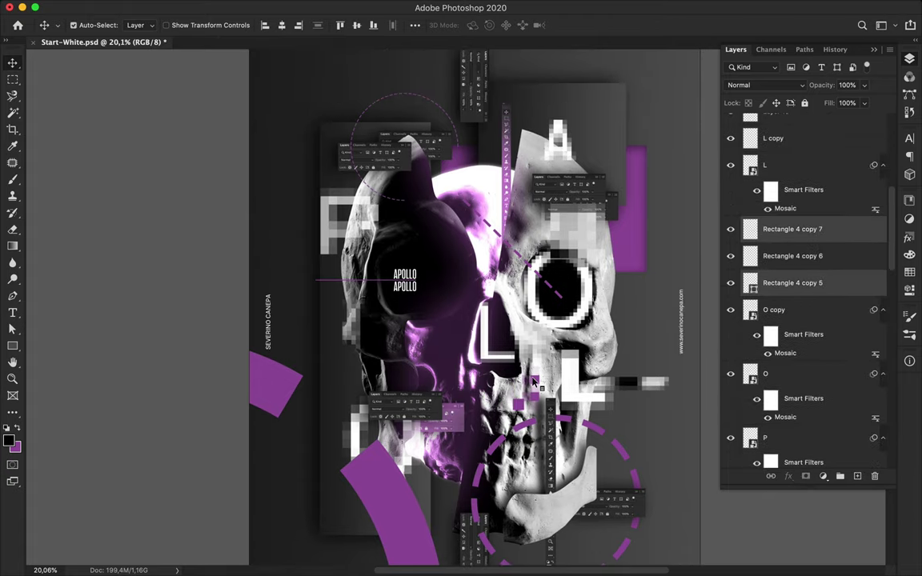
pyautogui.keyDown('shift'); pyautogui.keyDown('super'); pyautogui.click(535, 381); pyautogui.keyUp('super'); pyautogui.keyUp('shift')
pyautogui.press('Delete')
# - Draw a straight diagonal line with the Pen tool from the upper teeth to the right cheekbone
pyautogui.press('p')
pyautogui.click(491, 412)
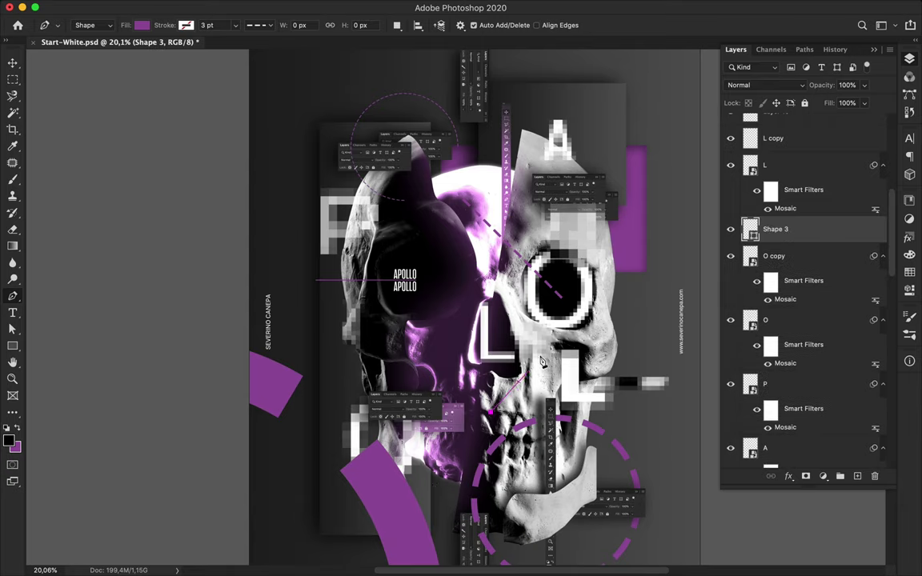
pyautogui.click(555, 340)
# - Remove the diagonal line's fill and give it a purple dashed stroke of 19 pt
pyautogui.press('a')
pyautogui.click(191, 26)
pyautogui.click(118, 52)
pyautogui.click(235, 26)
pyautogui.click(166, 94)
pyautogui.doubleClick(267, 26)
pyautogui.write('10')
pyautogui.press('Return')
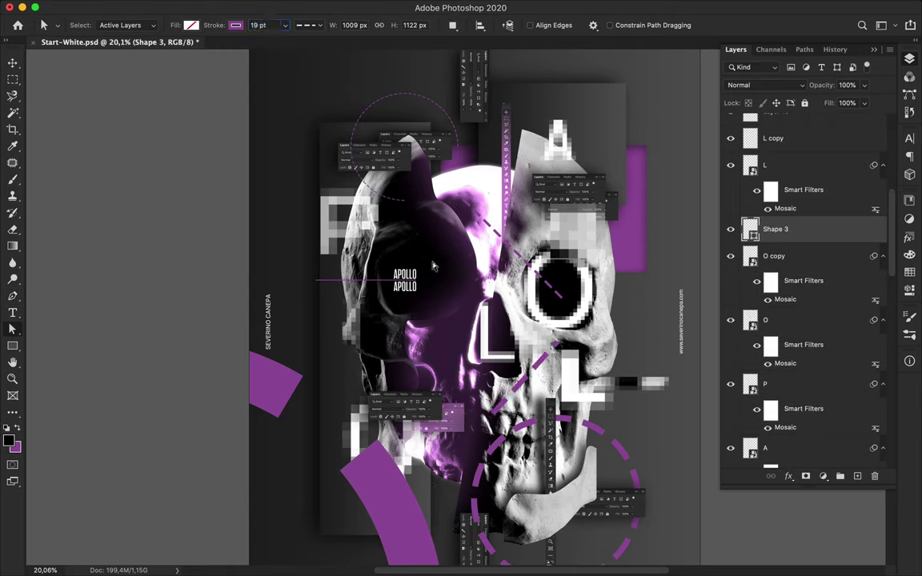
# - Duplicate the dashed line, lengthen it and place it diagonally across the left half of the skull
pyautogui.press('v')
pyautogui.moveTo(539, 369); pyautogui.dragTo(410, 318)
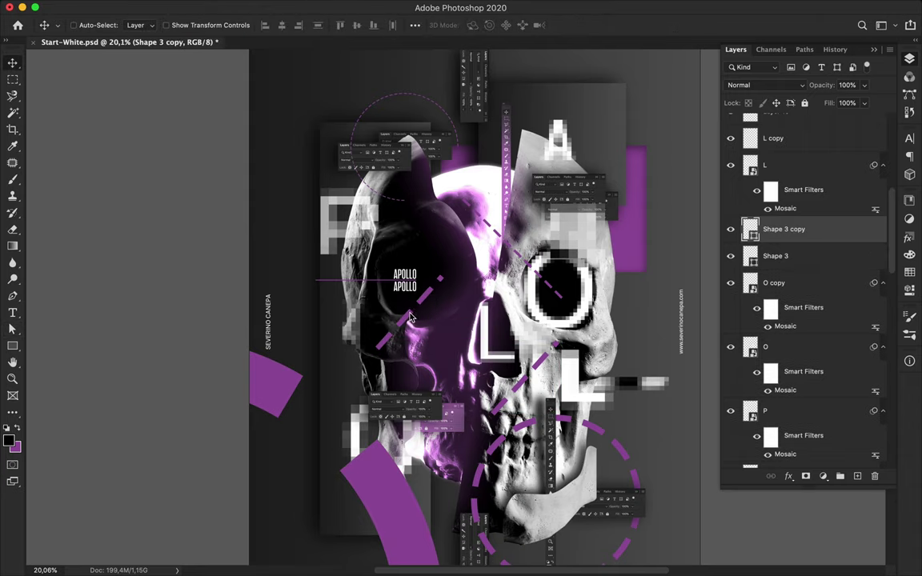
pyautogui.press('a')
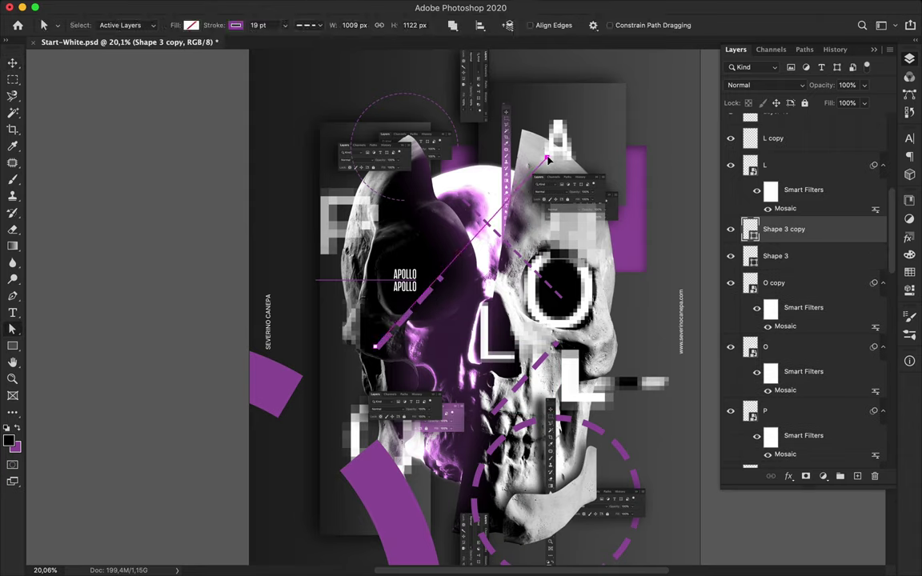
pyautogui.press('v')
pyautogui.moveTo(459, 253); pyautogui.dragTo(371, 352)
pyautogui.scroll(-3, 637, 311)
pyautogui.scroll(-2, 641, 314)
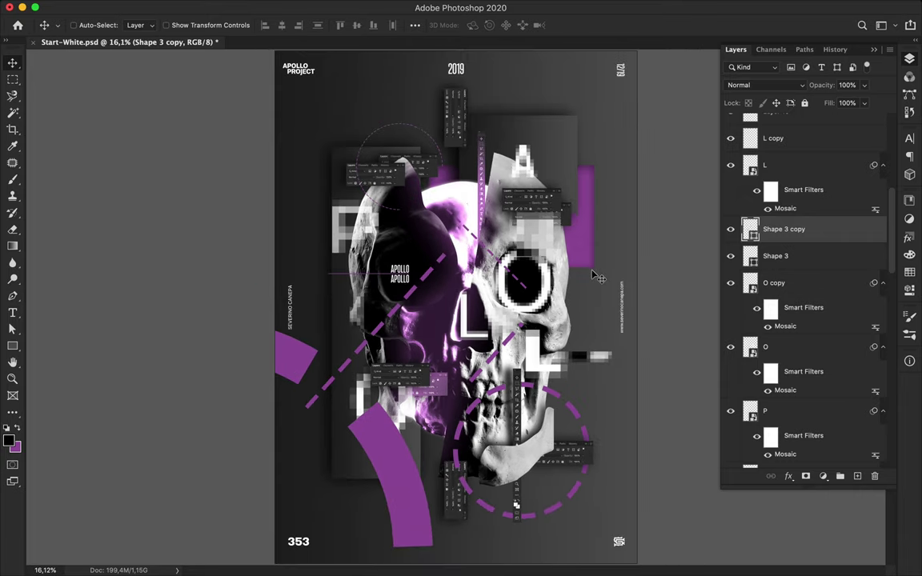
# - Draw a 1045 × 4045 px rounded rectangle over the right side of the skull
pyautogui.click(12, 346)
pyautogui.click(183, 25)
pyautogui.click(190, 24)
pyautogui.moveTo(531, 224); pyautogui.dragTo(585, 433)
# - Set the rounded rectangle's stroke to white with a width of 3 pt
pyautogui.press('a')
pyautogui.click(236, 26)
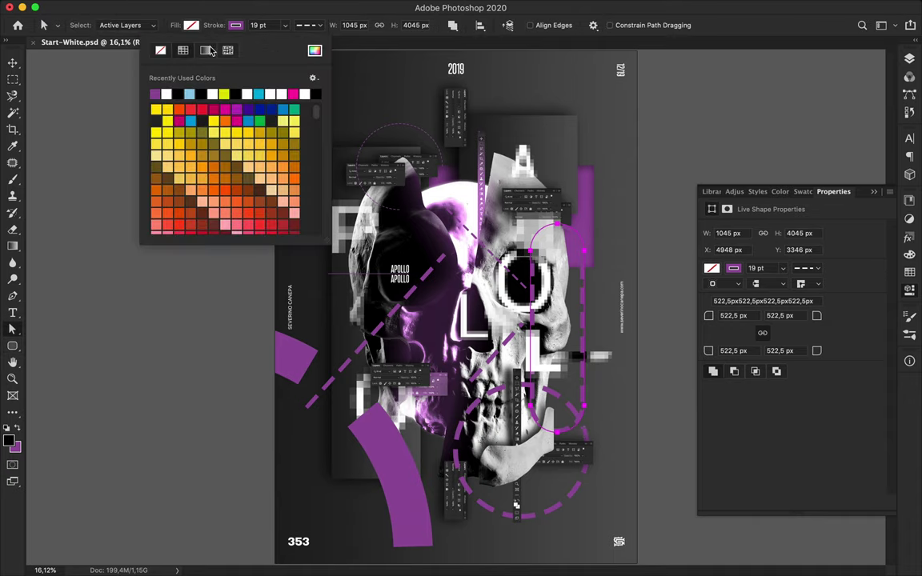
pyautogui.click(169, 93)
pyautogui.click(271, 26)
pyautogui.write('3')
pyautogui.press('Return')
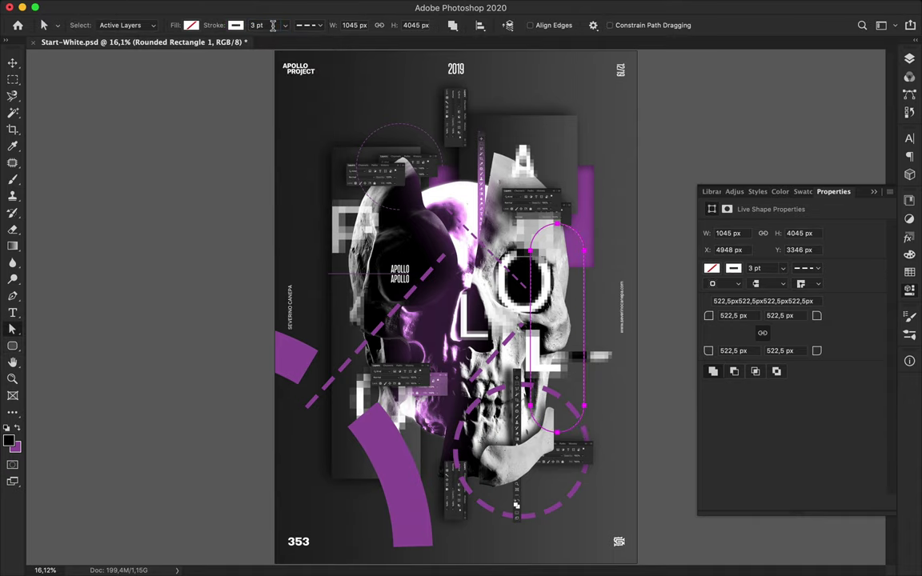
# - Move the rounded rectangle's layer below the Back group and shift the shape slightly upward
pyautogui.click(907, 59)
pyautogui.moveTo(836, 228)
pyautogui.mouseDown()
pyautogui.moveTo(834, 485)
pyautogui.moveTo(823, 410)
pyautogui.moveTo(824, 418)
pyautogui.mouseUp()
pyautogui.press('v')
pyautogui.moveTo(586, 383); pyautogui.dragTo(582, 344)
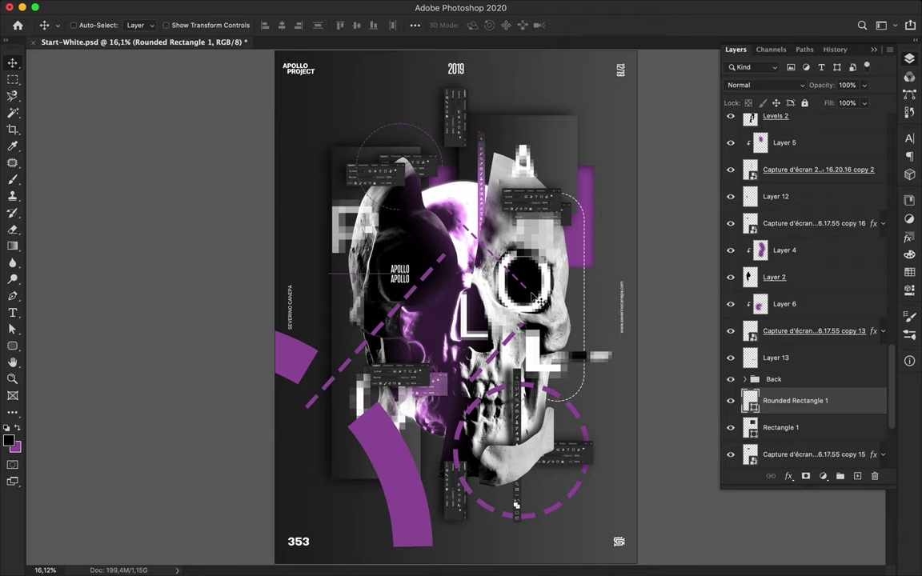
# - Save the poster document
pyautogui.scroll(-2, 534, 296)
pyautogui.press('super+s')
pyautogui.click(647, 6)
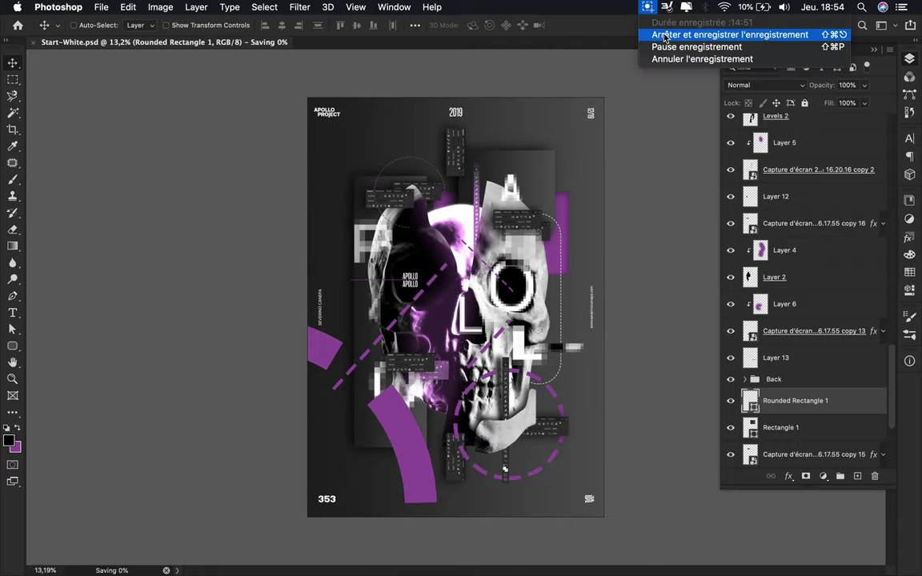
pyautogui.click(686, 36)
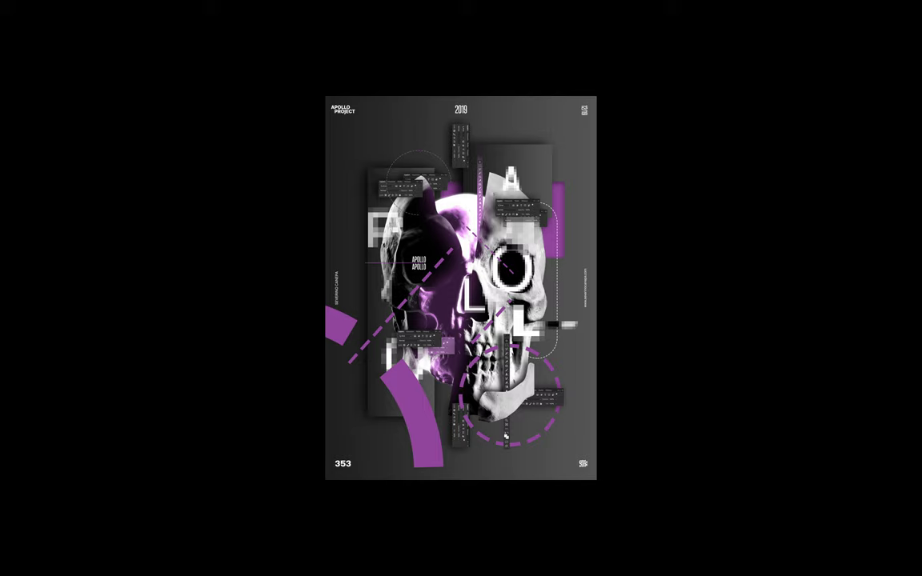